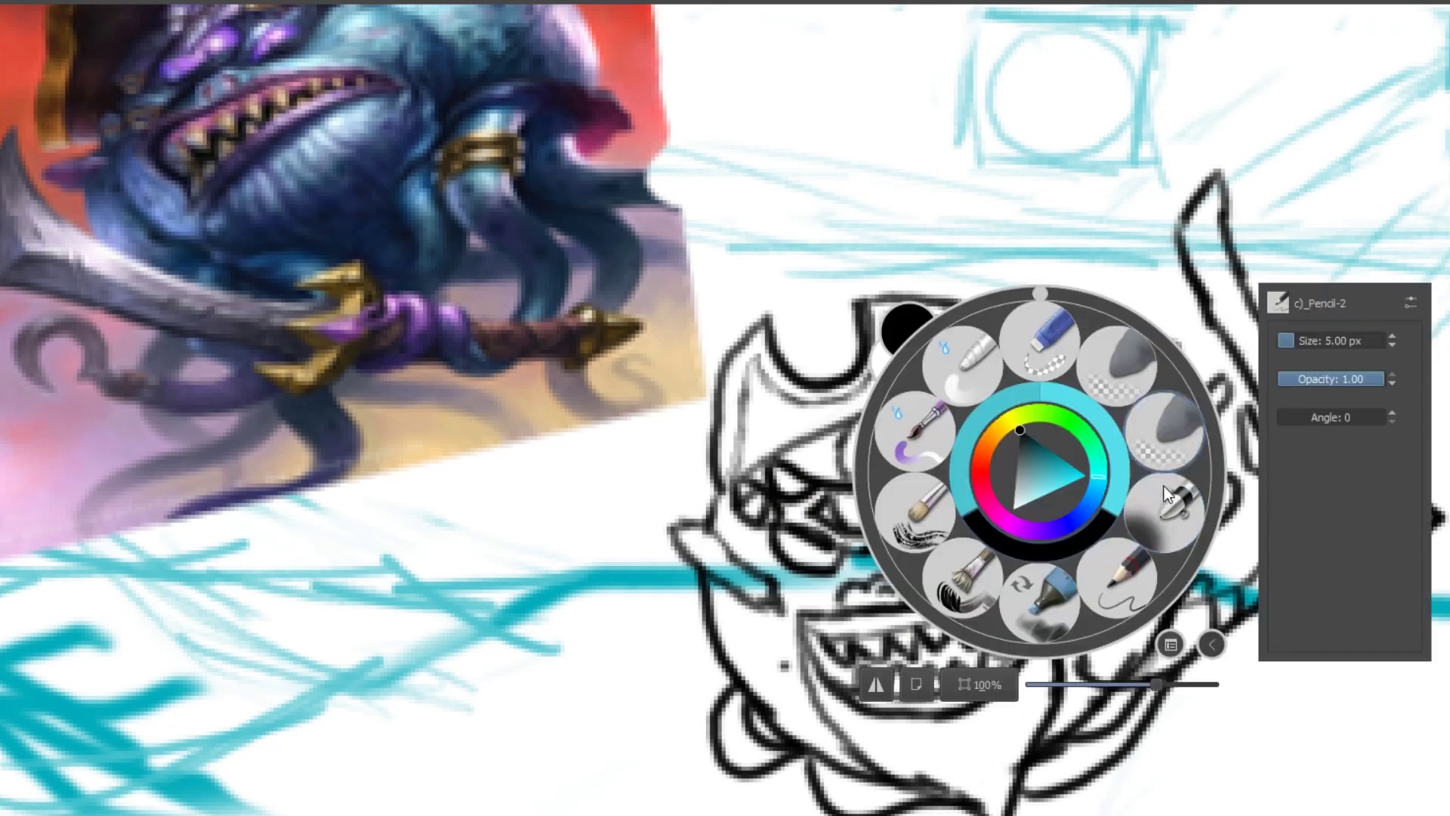
# - With a pencil brush, ink a bent tentacle arm with a cuff and hook on the creature's side opposite the sword
pyautogui.rightClick(1055, 466)
pyautogui.rightClick(1055, 466)
pyautogui.moveTo(1170, 415); pyautogui.dragTo(1125, 513)
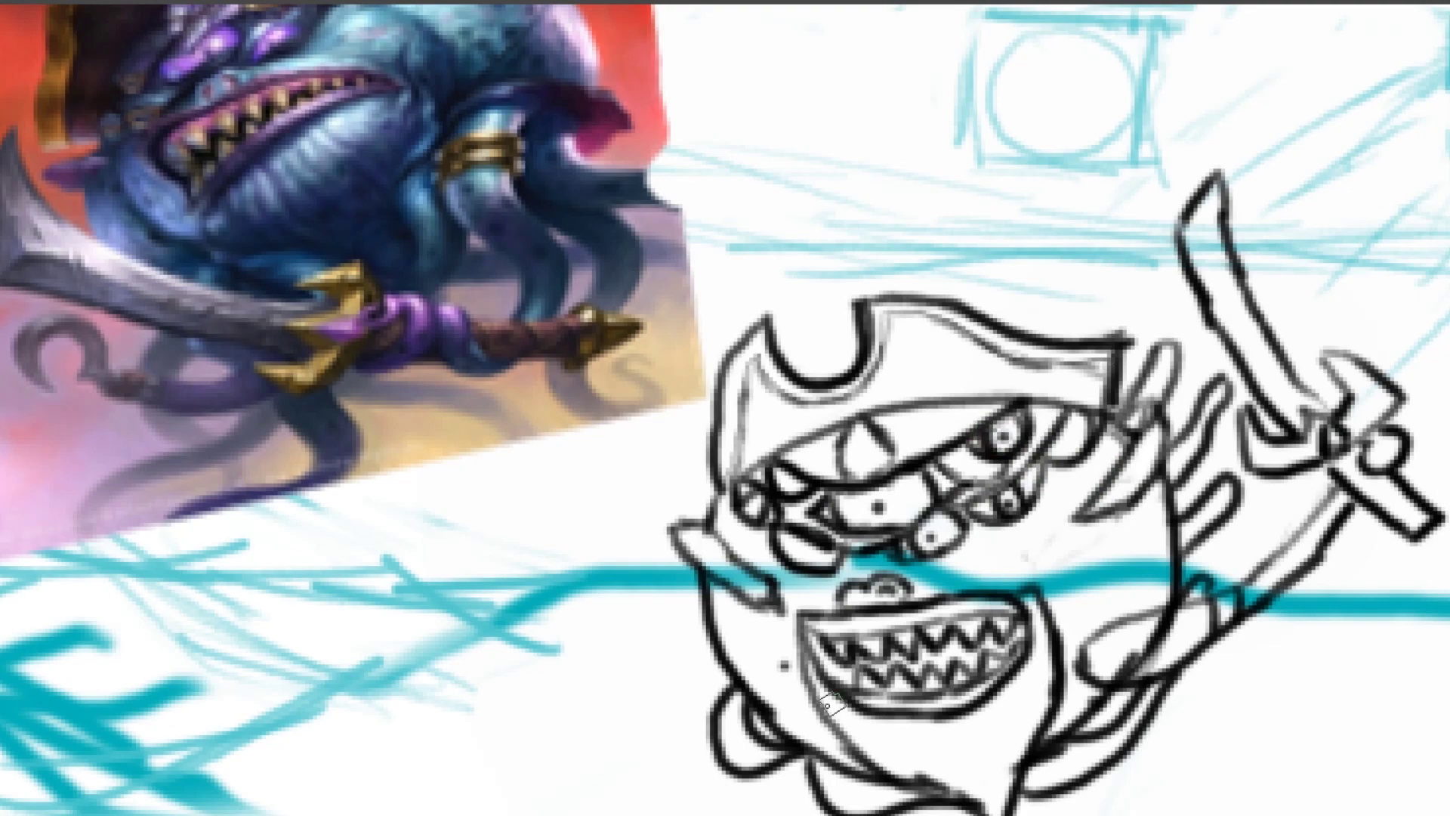
pyautogui.scroll(-2, 1155, 523)
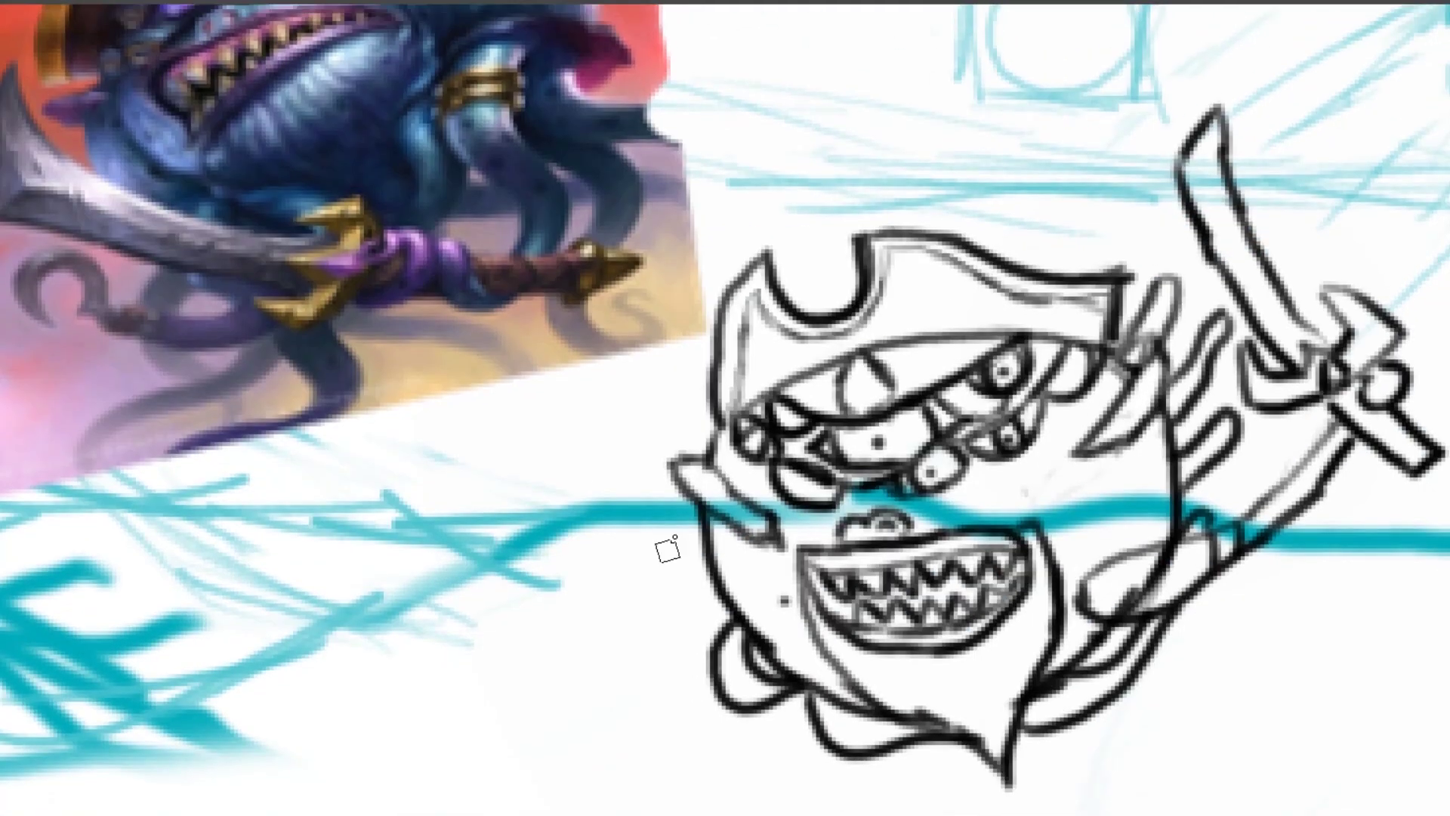
pyautogui.moveTo(744, 555)
pyautogui.mouseDown()
pyautogui.moveTo(641, 589)
pyautogui.moveTo(536, 566)
pyautogui.moveTo(501, 628)
pyautogui.moveTo(626, 589)
pyautogui.moveTo(737, 585)
pyautogui.mouseUp()
pyautogui.rightClick(737, 586)
pyautogui.rightClick(737, 585)
pyautogui.rightClick(694, 596)
pyautogui.rightClick(709, 625)
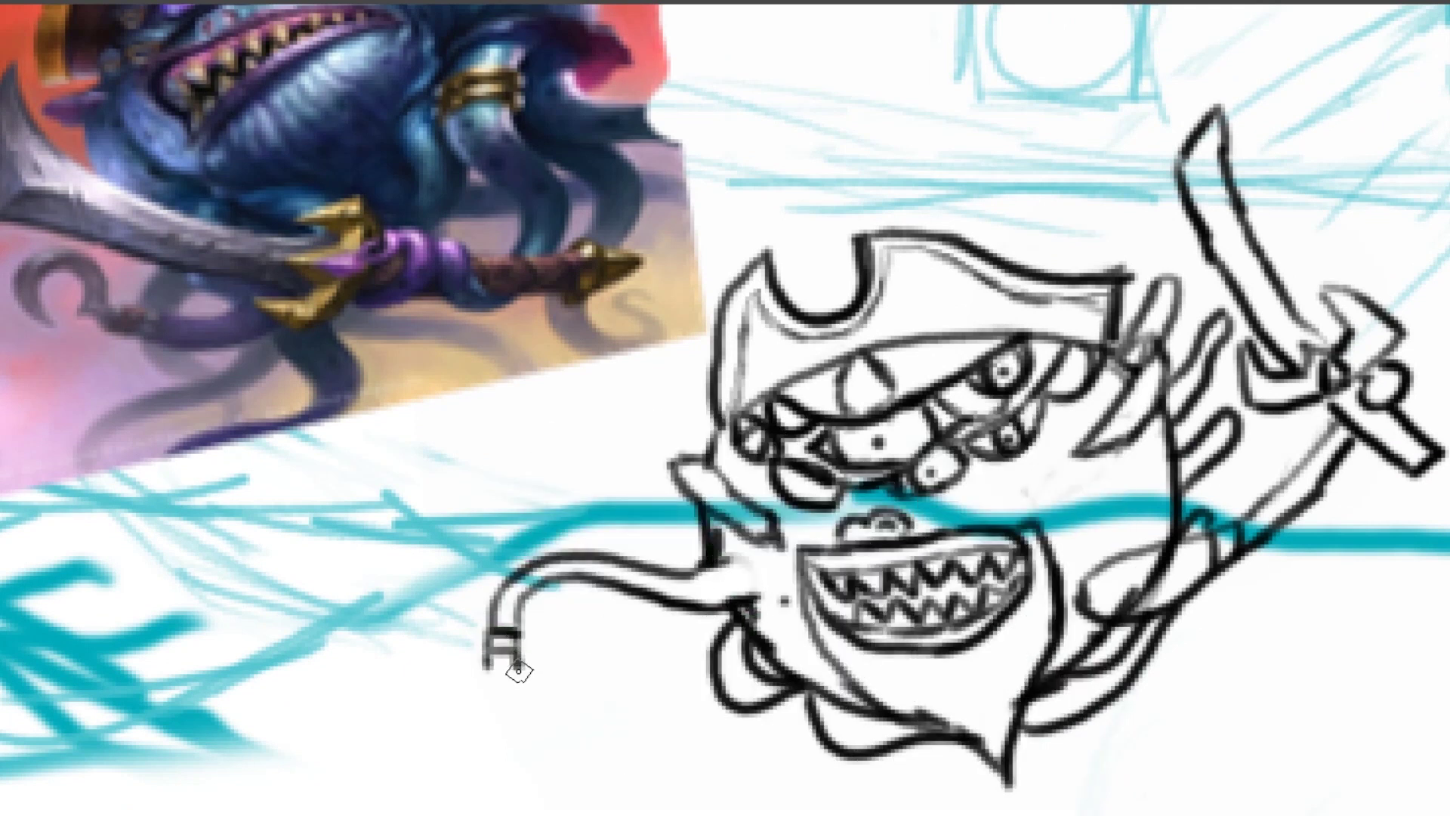
pyautogui.moveTo(498, 675)
pyautogui.mouseDown()
pyautogui.moveTo(495, 696)
pyautogui.moveTo(454, 695)
pyautogui.mouseUp()
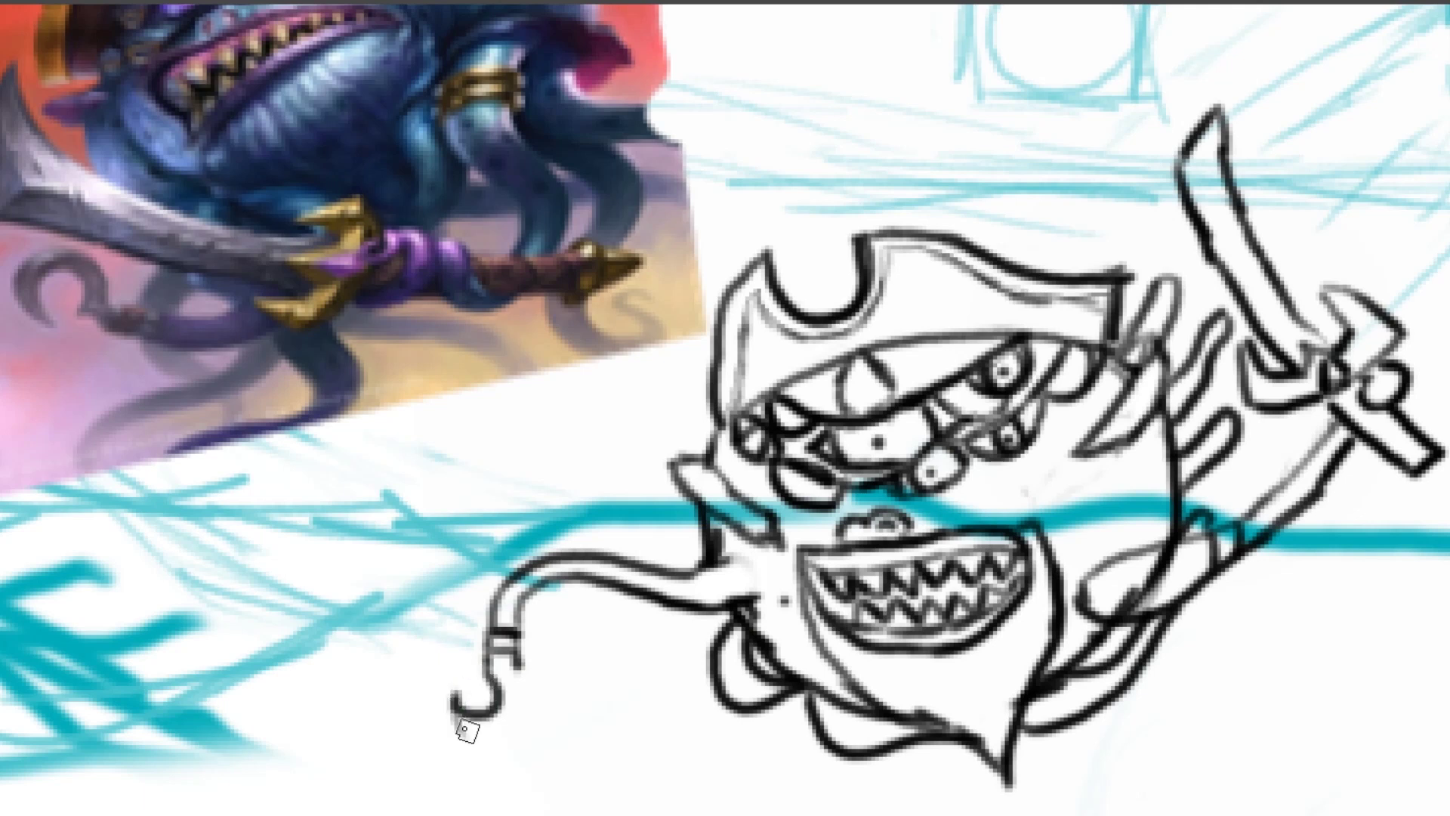
# - Undo the last arm strokes, redraw the tentacle arm with a curved outline and hook, and clean up where it joins the body
pyautogui.rightClick(572, 528)
pyautogui.rightClick(572, 528)
pyautogui.hotkey('ctrl', 'z')
pyautogui.hotkey('ctrl', 'z')
pyautogui.rightClick(568, 608)
pyautogui.rightClick(568, 609)
pyautogui.moveTo(512, 578)
pyautogui.mouseDown()
pyautogui.moveTo(601, 556)
pyautogui.moveTo(712, 535)
pyautogui.mouseUp()
pyautogui.moveTo(755, 626)
pyautogui.mouseDown()
pyautogui.moveTo(679, 592)
pyautogui.moveTo(509, 600)
pyautogui.moveTo(779, 623)
pyautogui.mouseUp()
pyautogui.rightClick(778, 621)
pyautogui.rightClick(778, 622)
pyautogui.rightClick(774, 617)
pyautogui.rightClick(774, 617)
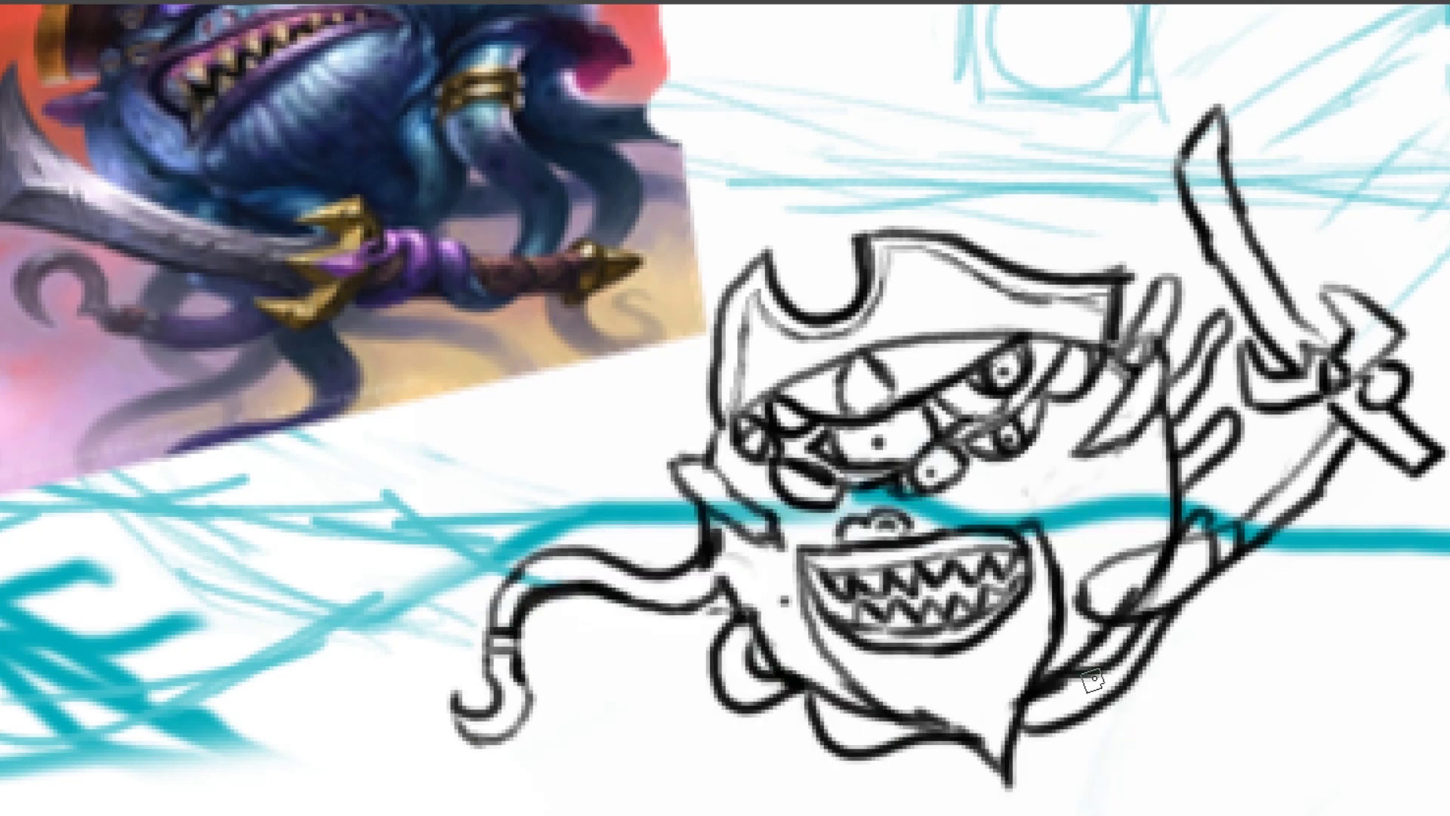
# - Erase the overlapping sketch lines where the sword arm meets the body and clean up the arm's outline
pyautogui.rightClick(1175, 565)
pyautogui.rightClick(1172, 556)
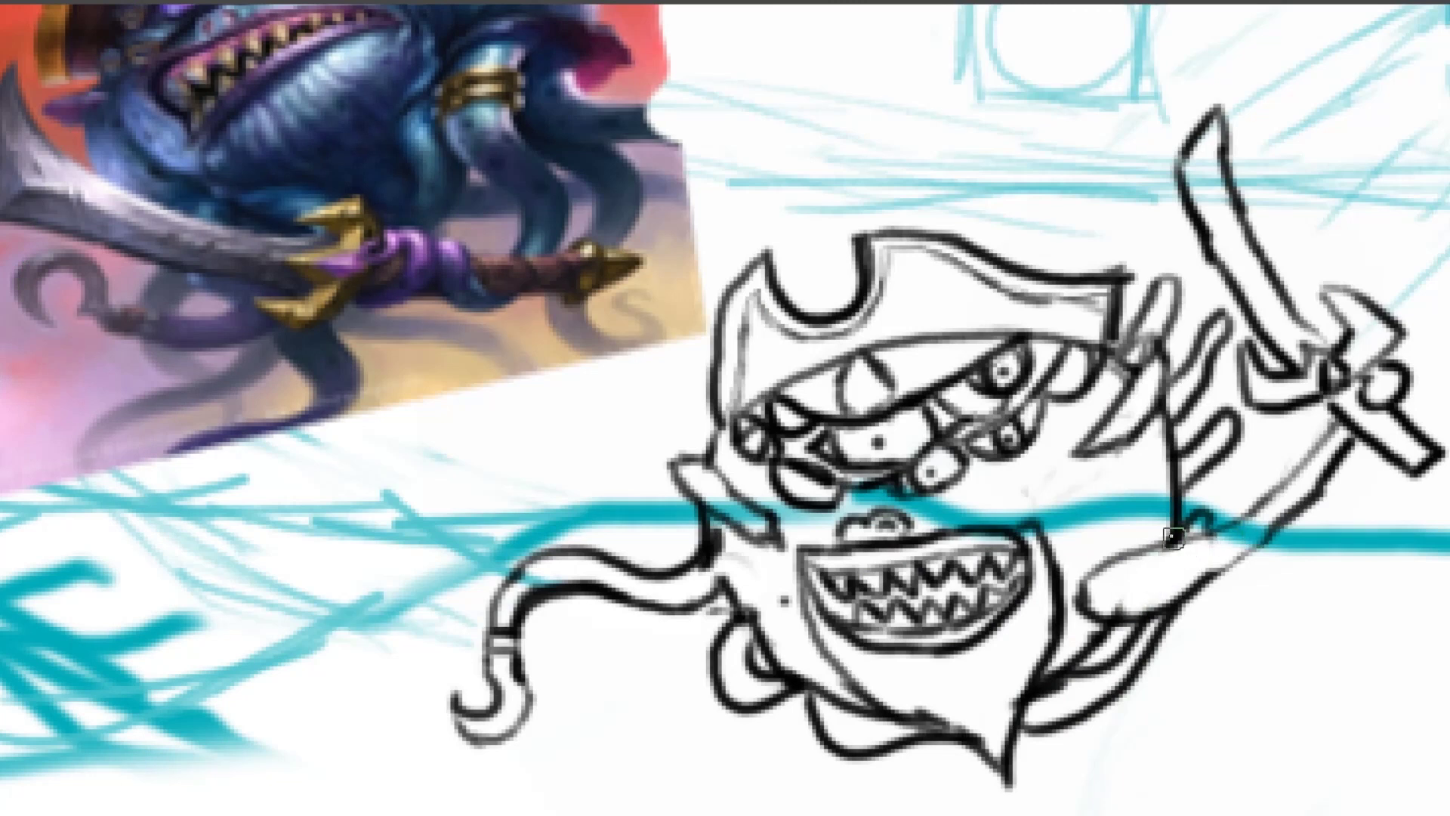
pyautogui.moveTo(1112, 580); pyautogui.dragTo(1274, 530)
pyautogui.moveTo(1167, 610); pyautogui.dragTo(1290, 533)
pyautogui.rightClick(775, 622)
pyautogui.rightClick(780, 611)
pyautogui.rightClick(798, 594)
pyautogui.rightClick(879, 542)
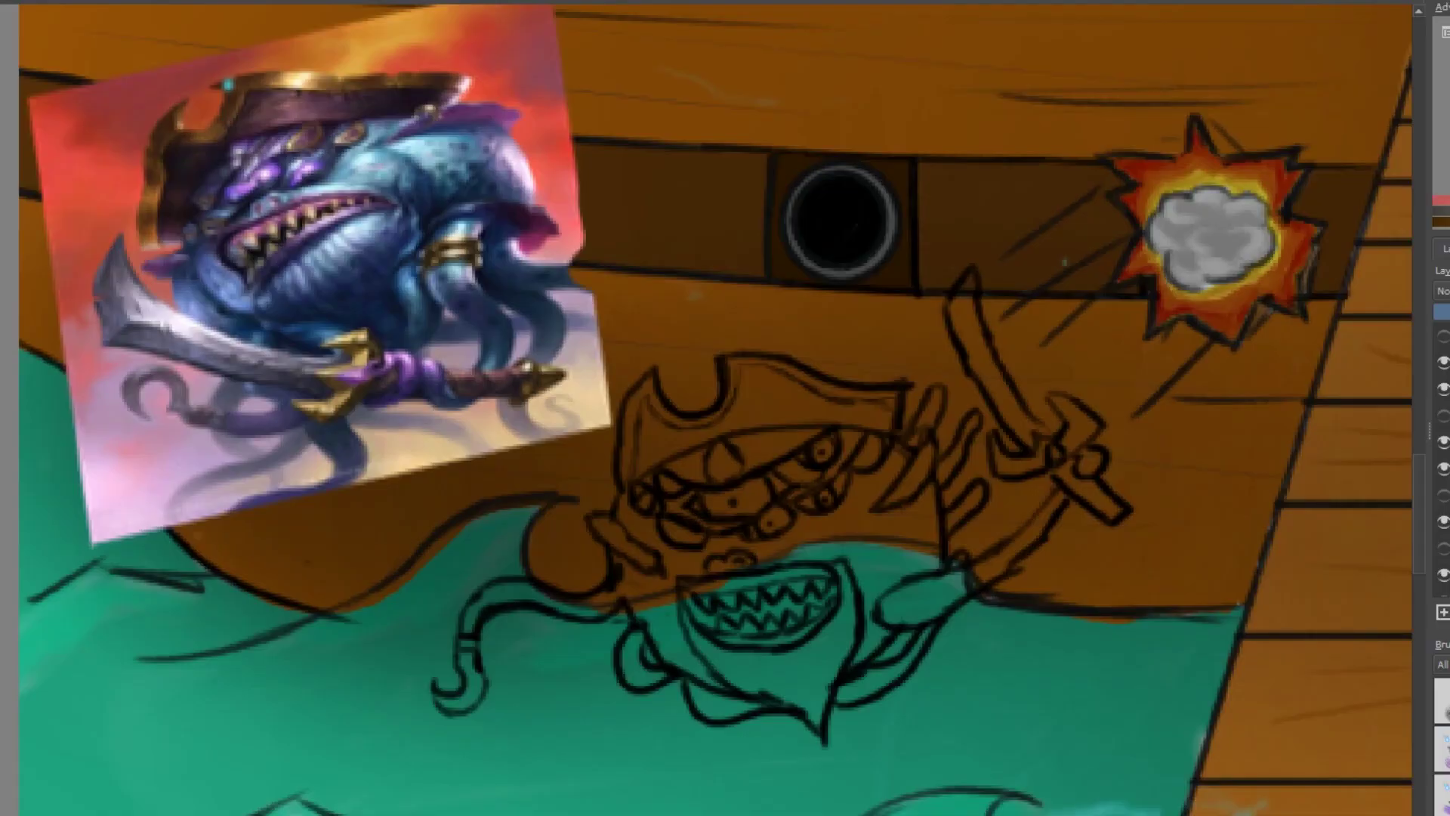
# - Sample gold and hat-purple tones from the reference picture and paint them as two swatch rows beside the cannon port
pyautogui.press('d')
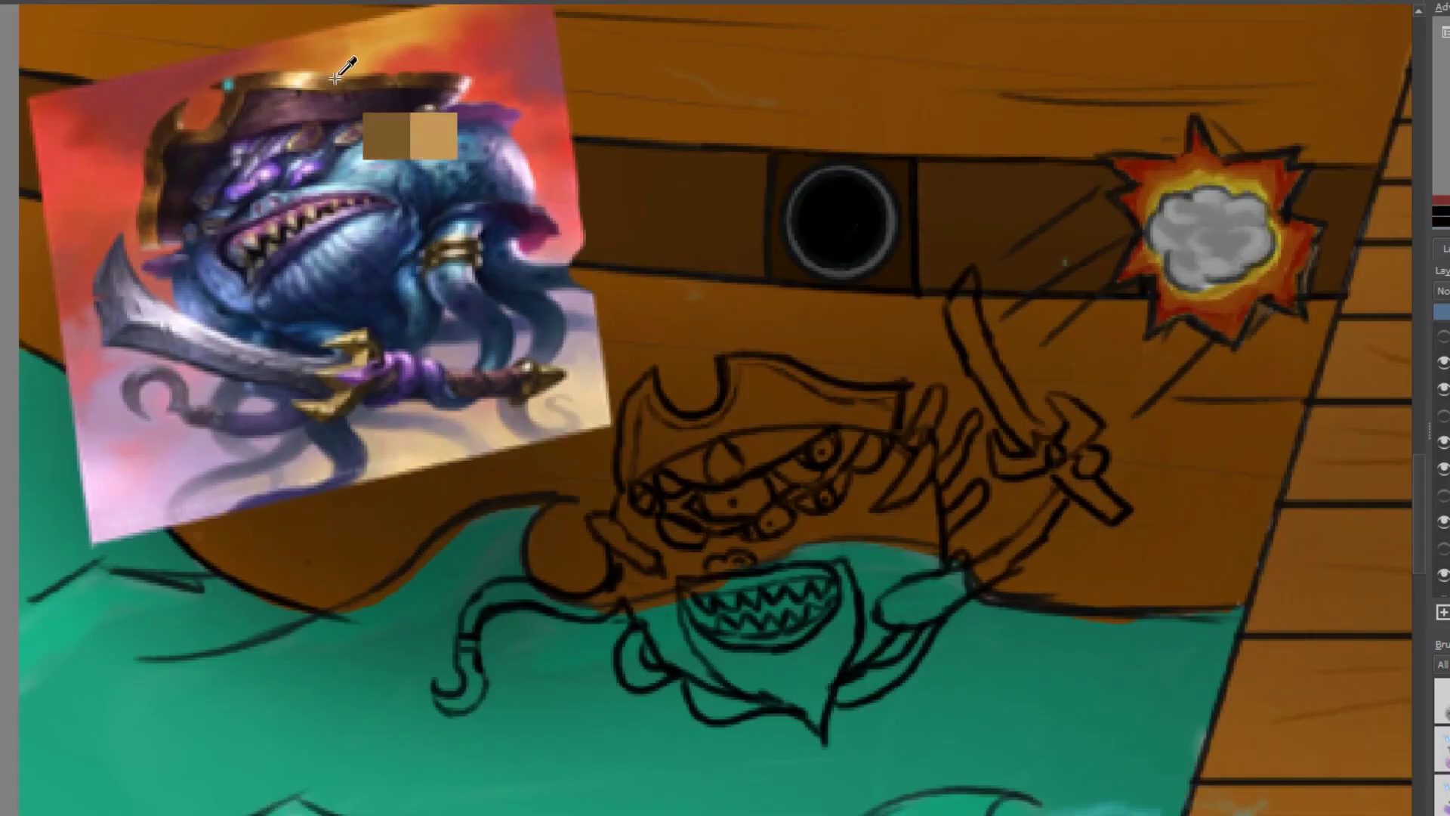
pyautogui.keyDown('ctrl'); pyautogui.click(283, 81); pyautogui.keyUp('ctrl')
pyautogui.moveTo(663, 168)
pyautogui.mouseDown()
pyautogui.moveTo(665, 205)
pyautogui.moveTo(759, 198)
pyautogui.mouseUp()
pyautogui.keyDown('ctrl'); pyautogui.click(296, 81); pyautogui.keyUp('ctrl')
pyautogui.keyDown('ctrl'); pyautogui.click(268, 84); pyautogui.keyUp('ctrl')
pyautogui.keyDown('ctrl'); pyautogui.click(324, 88); pyautogui.keyUp('ctrl')
pyautogui.moveTo(663, 210)
pyautogui.mouseDown()
pyautogui.moveTo(673, 249)
pyautogui.moveTo(698, 226)
pyautogui.moveTo(748, 253)
pyautogui.mouseUp()
pyautogui.keyDown('ctrl'); pyautogui.click(297, 102); pyautogui.keyUp('ctrl')
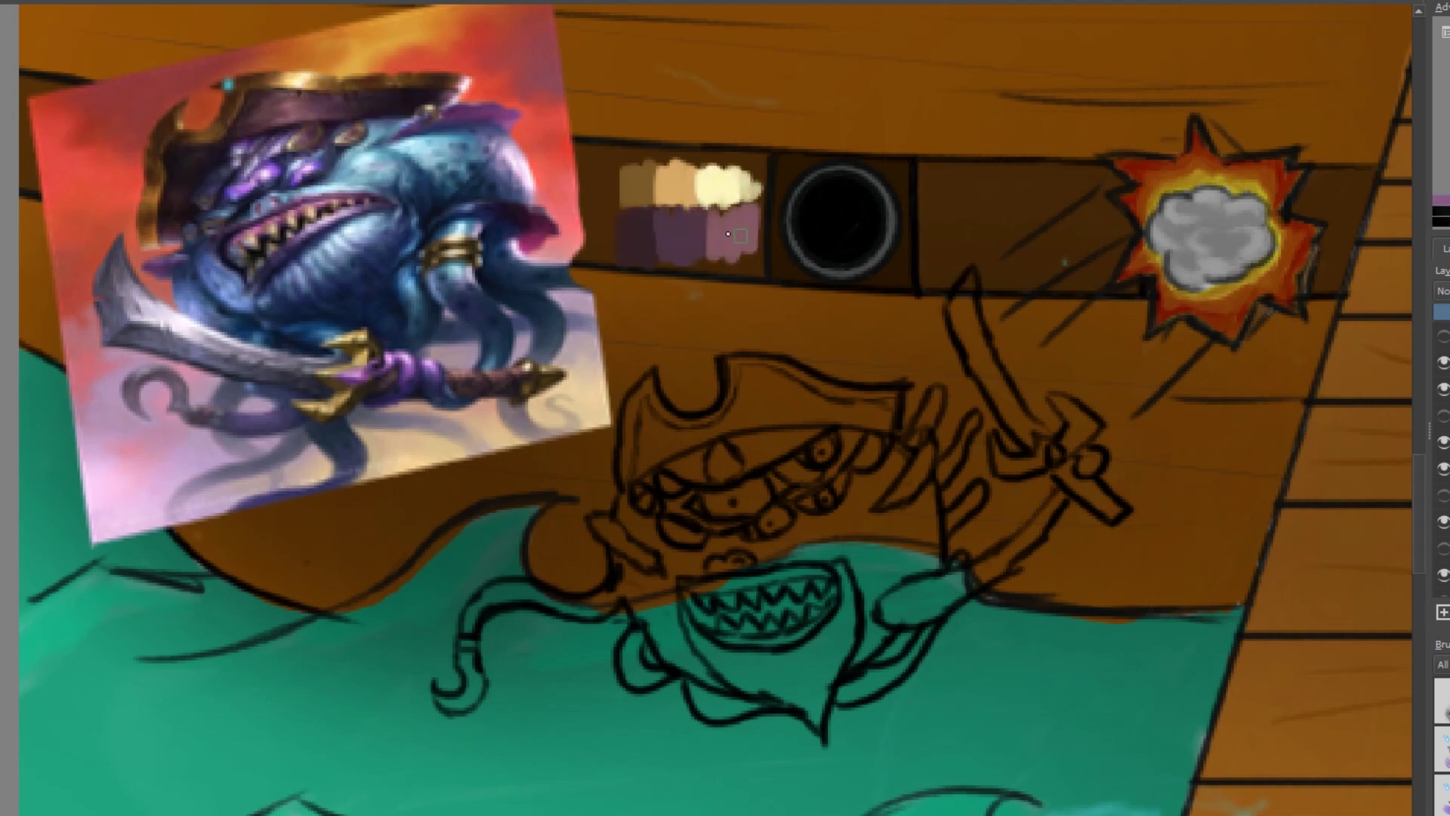
# - Sample three light blue skin tones from the reference creature and paint them as a swatch row below the purples
pyautogui.keyDown('ctrl'); pyautogui.click(449, 150); pyautogui.keyUp('ctrl')
pyautogui.moveTo(628, 264); pyautogui.dragTo(638, 321)
pyautogui.keyDown('ctrl'); pyautogui.click(434, 162); pyautogui.keyUp('ctrl')
pyautogui.moveTo(668, 268); pyautogui.dragTo(694, 326)
pyautogui.keyDown('ctrl'); pyautogui.click(411, 147); pyautogui.keyUp('ctrl')
pyautogui.moveTo(710, 256)
pyautogui.mouseDown()
pyautogui.moveTo(725, 321)
pyautogui.moveTo(751, 318)
pyautogui.mouseUp()
# - Sample navy, violet and bright purple from the reference and paint them as a swatch row above the golds
pyautogui.keyDown('ctrl'); pyautogui.click(388, 448); pyautogui.keyUp('ctrl')
pyautogui.keyDown('ctrl'); pyautogui.click(408, 362); pyautogui.keyUp('ctrl')
pyautogui.keyDown('ctrl'); pyautogui.click(296, 248); pyautogui.keyUp('ctrl')
pyautogui.moveTo(628, 151)
pyautogui.mouseDown()
pyautogui.moveTo(672, 120)
pyautogui.moveTo(706, 148)
pyautogui.moveTo(755, 136)
pyautogui.mouseUp()
# - Fill the pirate hat with dark purple and brush soft highlights onto it using the mauve swatch
pyautogui.keyDown('ctrl'); pyautogui.click(421, 364); pyautogui.keyUp('ctrl')
pyautogui.keyDown('ctrl'); pyautogui.click(423, 362); pyautogui.keyUp('ctrl')
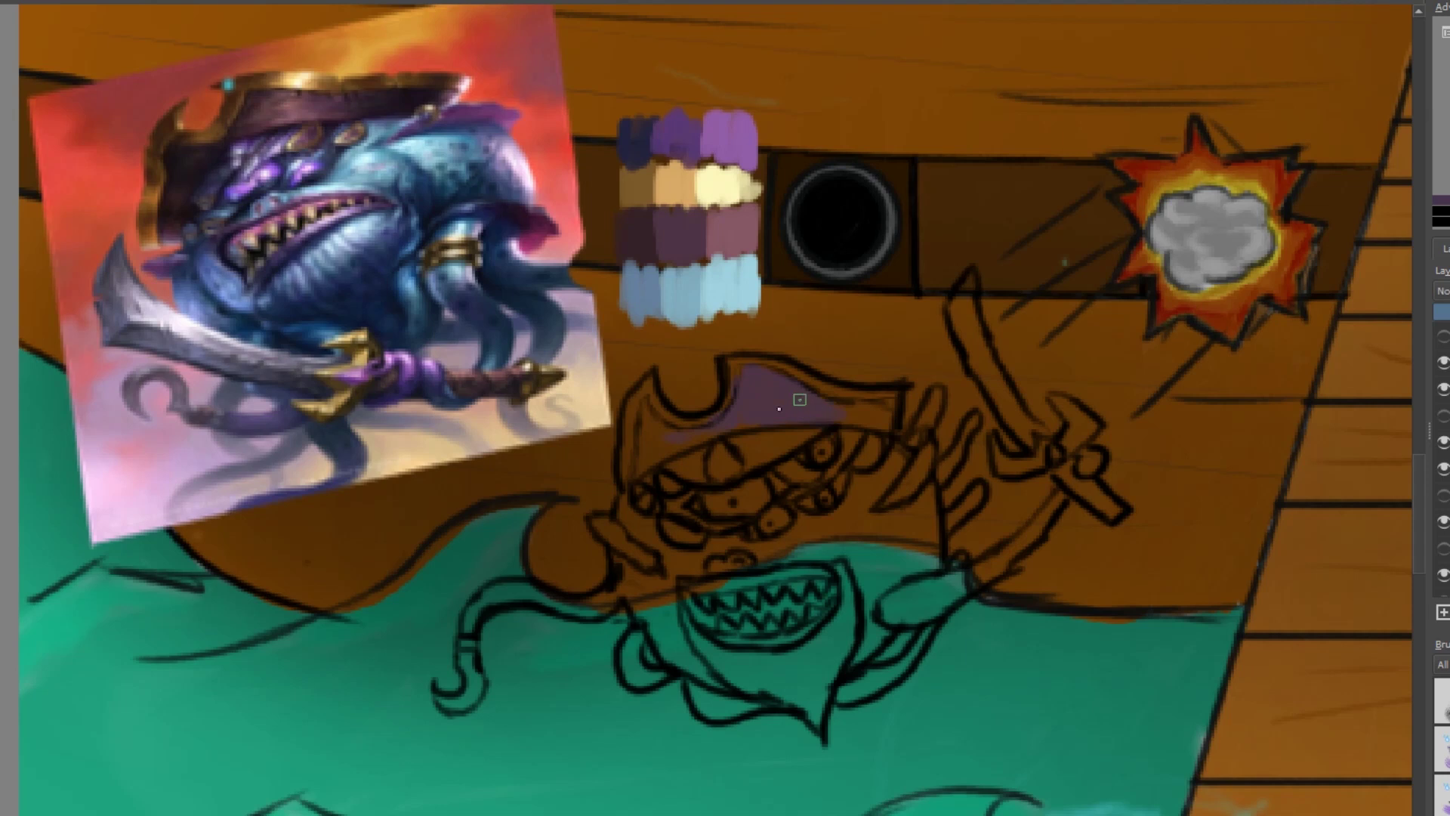
pyautogui.scroll(3, 779, 408)
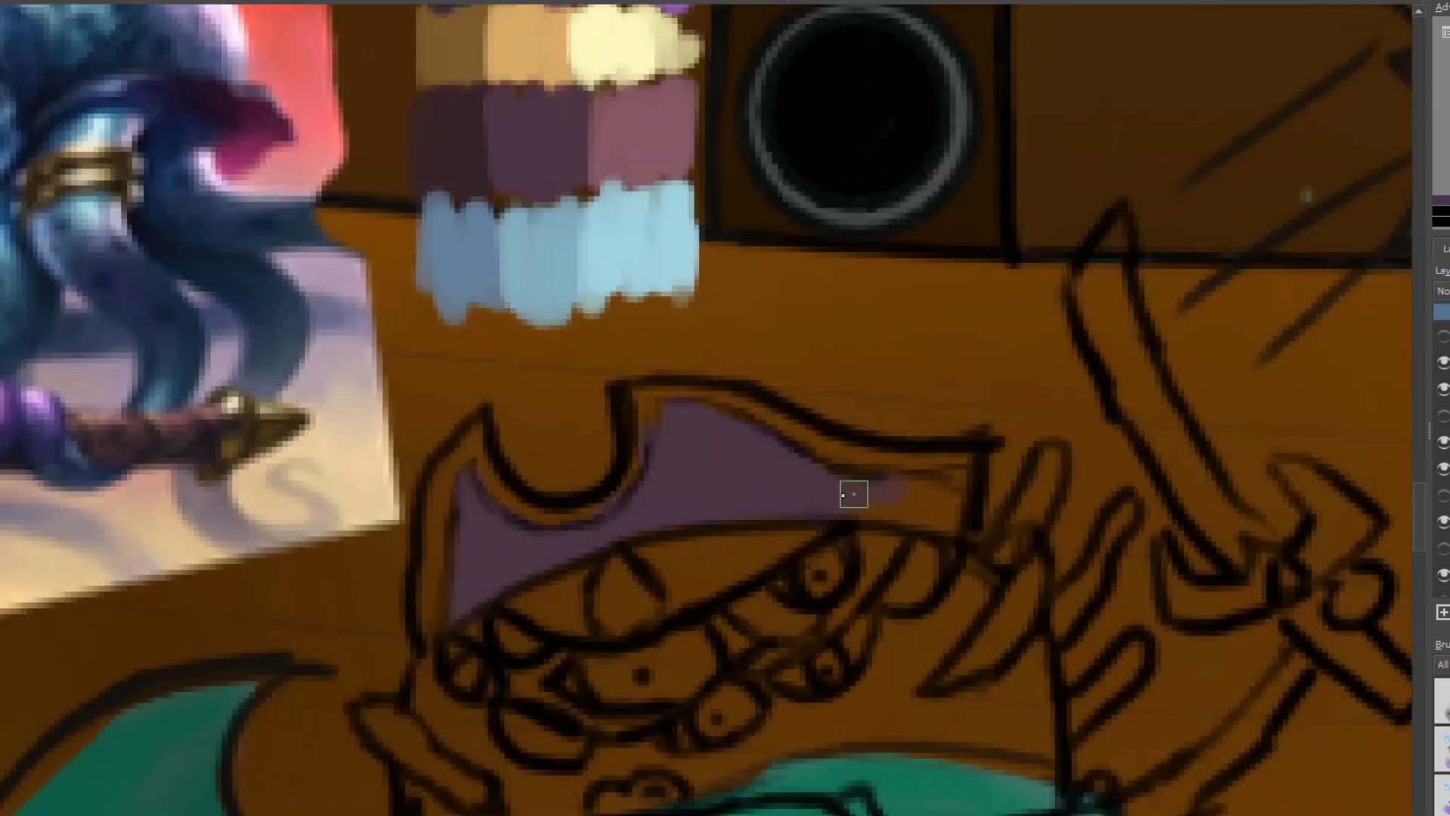
pyautogui.scroll(-3, 567, 527)
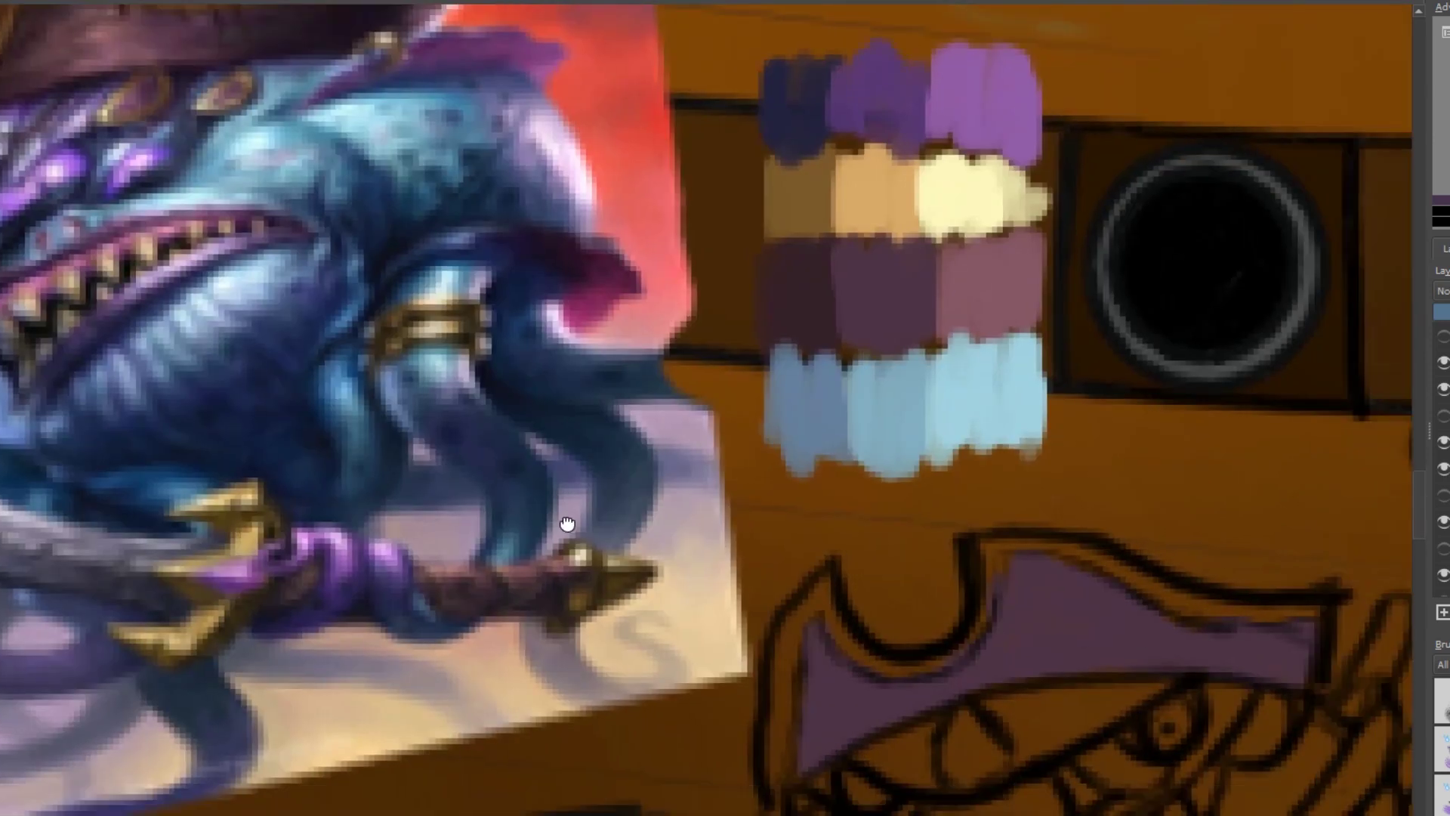
pyautogui.scroll(3, 576, 297)
pyautogui.moveTo(571, 321); pyautogui.dragTo(571, 355)
pyautogui.hotkey('ctrl', 'z')
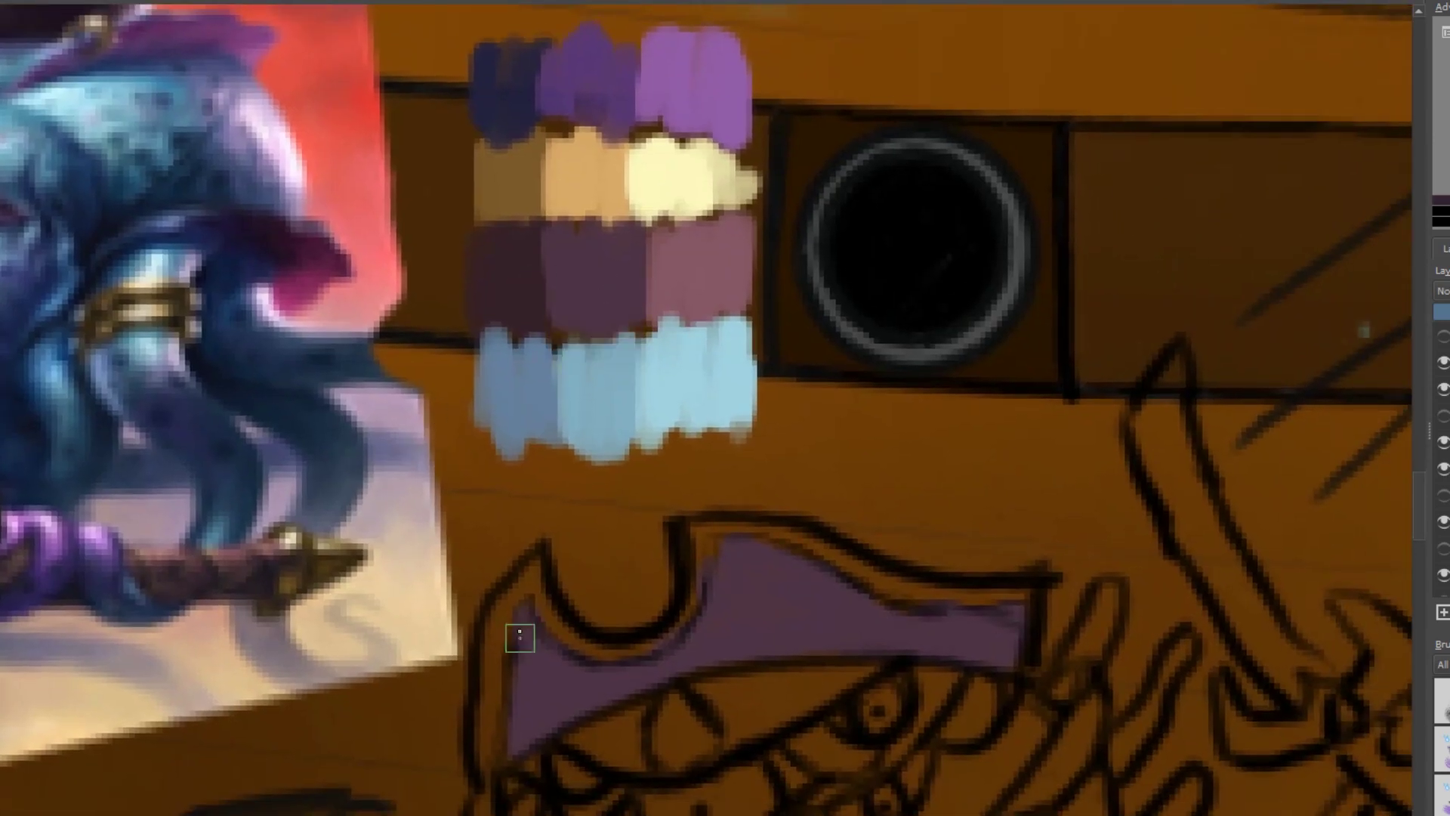
pyautogui.keyDown('ctrl'); pyautogui.click(686, 244); pyautogui.keyUp('ctrl')
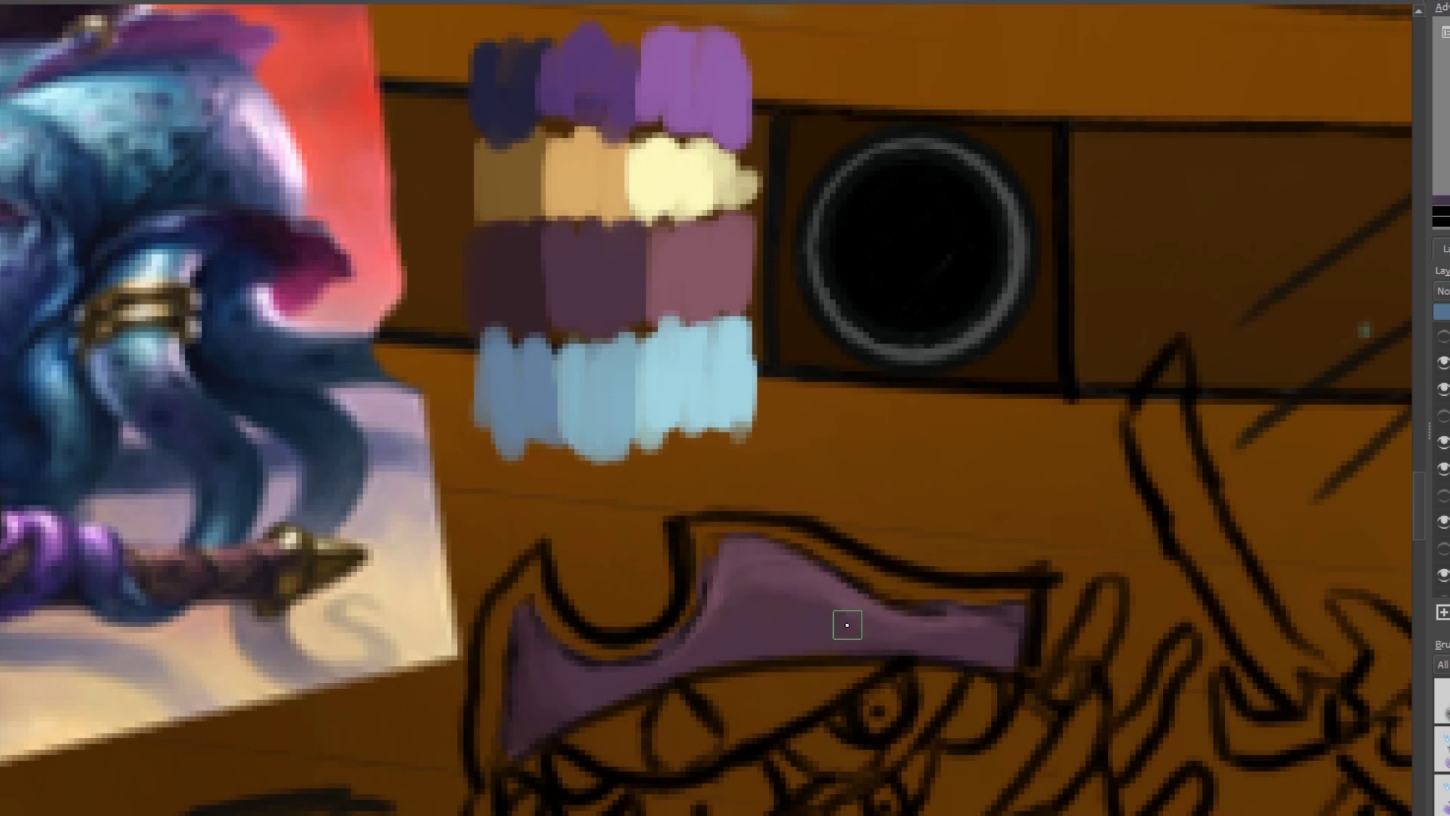
# - Paint the trim along the hat's upper and side edges in light gold with the Basic Opacity brush
pyautogui.keyDown('ctrl'); pyautogui.click(644, 215); pyautogui.keyUp('ctrl')
pyautogui.moveTo(483, 755)
pyautogui.mouseDown()
pyautogui.moveTo(494, 657)
pyautogui.moveTo(528, 581)
pyautogui.moveTo(496, 684)
pyautogui.mouseUp()
pyautogui.moveTo(528, 578)
pyautogui.mouseDown()
pyautogui.moveTo(592, 637)
pyautogui.moveTo(649, 645)
pyautogui.moveTo(680, 609)
pyautogui.moveTo(693, 544)
pyautogui.moveTo(762, 521)
pyautogui.moveTo(1027, 595)
pyautogui.mouseUp()
pyautogui.keyDown('ctrl'); pyautogui.click(614, 638); pyautogui.keyUp('ctrl')
pyautogui.rightClick(982, 593)
pyautogui.rightClick(987, 596)
pyautogui.rightClick(986, 597)
pyautogui.click(854, 583)
pyautogui.rightClick(853, 583)
pyautogui.rightClick(728, 572)
pyautogui.rightClick(701, 538)
pyautogui.rightClick(486, 609)
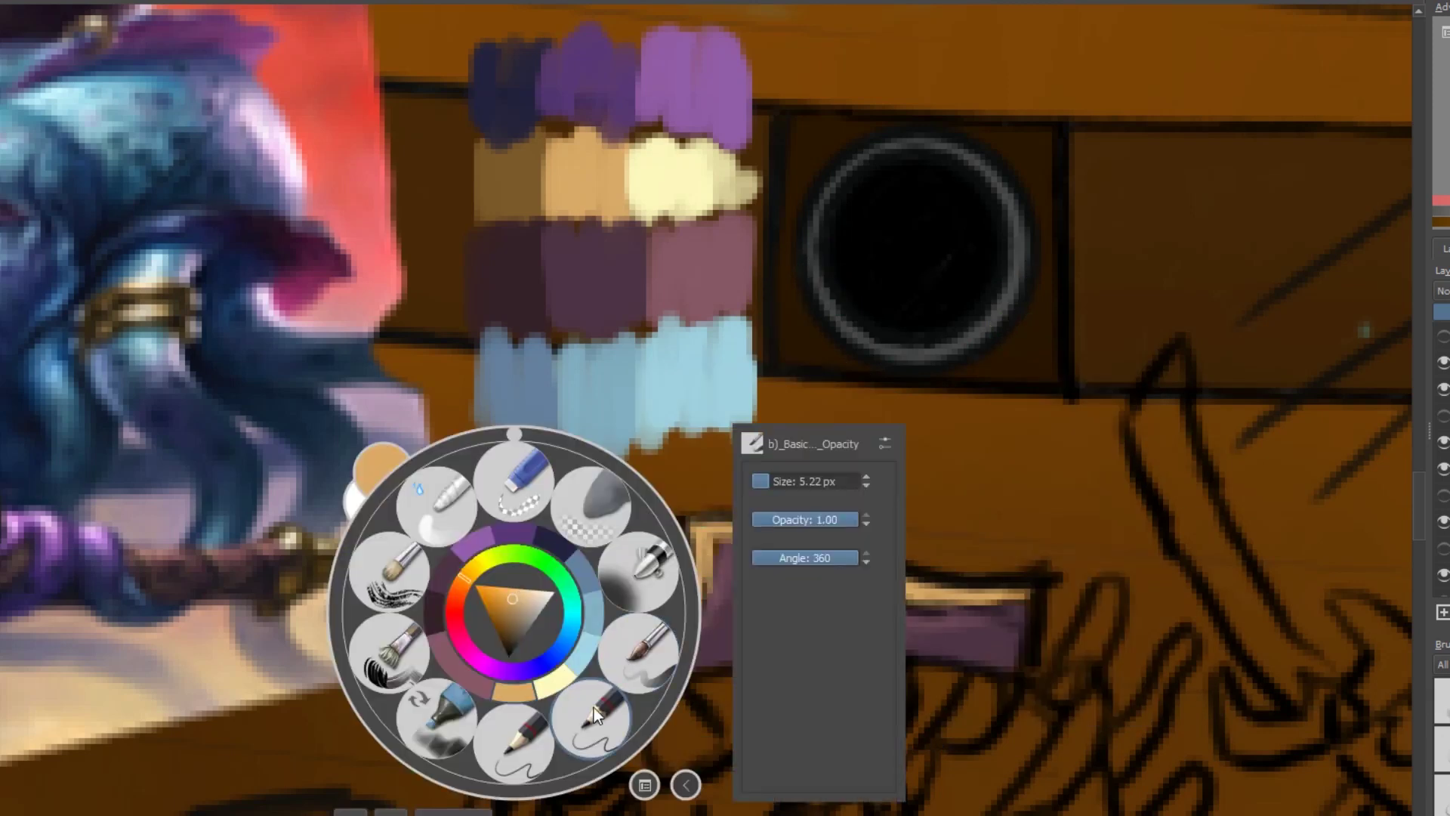
# - Darken the inner edge of the hat's gold trim with thin black lines
pyautogui.rightClick(657, 600)
pyautogui.click(551, 624)
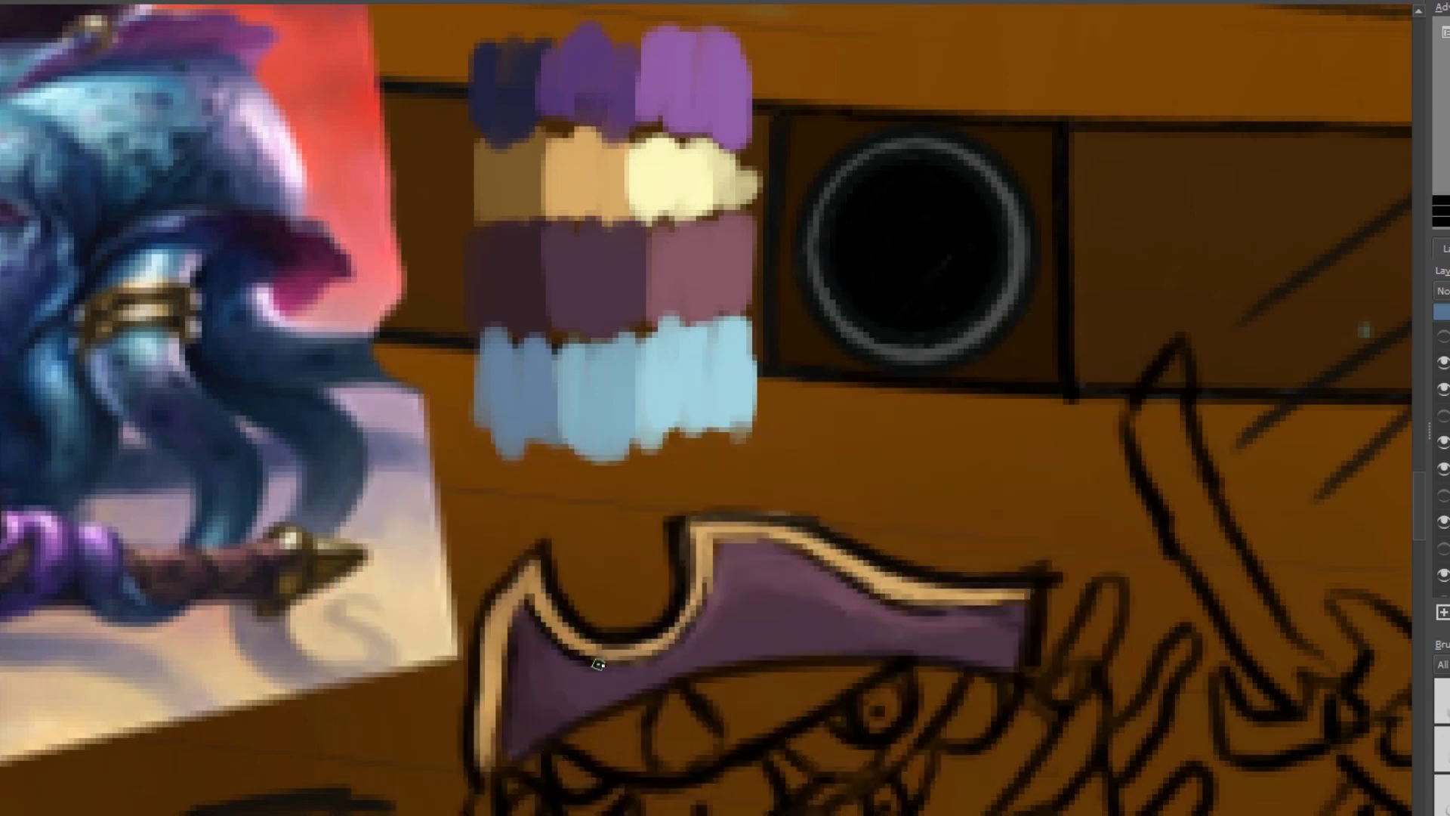
pyautogui.moveTo(535, 601); pyautogui.dragTo(670, 644)
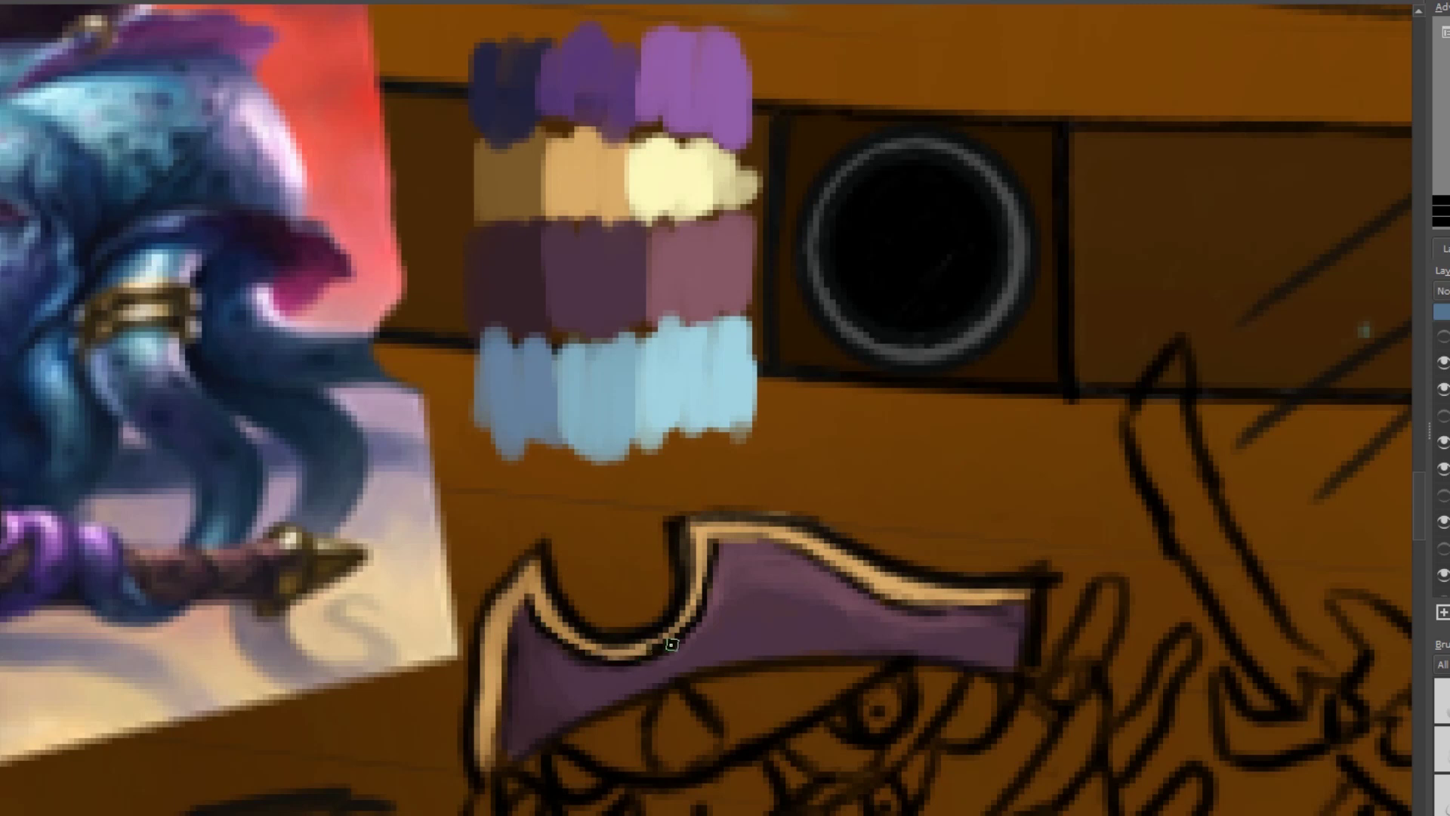
pyautogui.moveTo(504, 665); pyautogui.dragTo(483, 785)
pyautogui.moveTo(717, 540)
pyautogui.mouseDown()
pyautogui.moveTo(917, 604)
pyautogui.moveTo(1039, 604)
pyautogui.mouseUp()
# - Add pale cream highlights and brown shading along the hat's gold trim
pyautogui.rightClick(815, 586)
pyautogui.keyDown('ctrl'); pyautogui.click(645, 183); pyautogui.keyUp('ctrl')
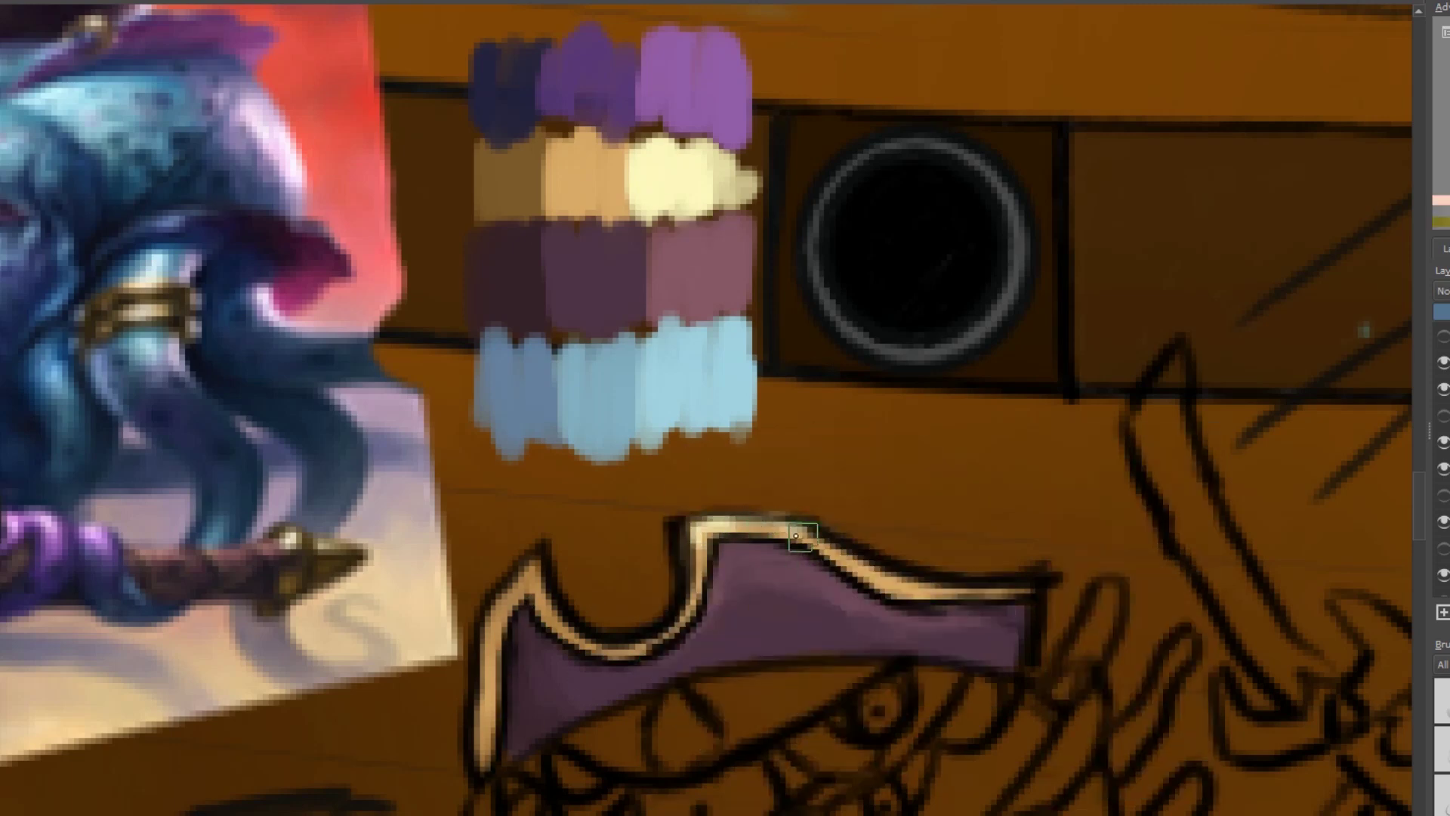
pyautogui.moveTo(498, 701); pyautogui.dragTo(487, 748)
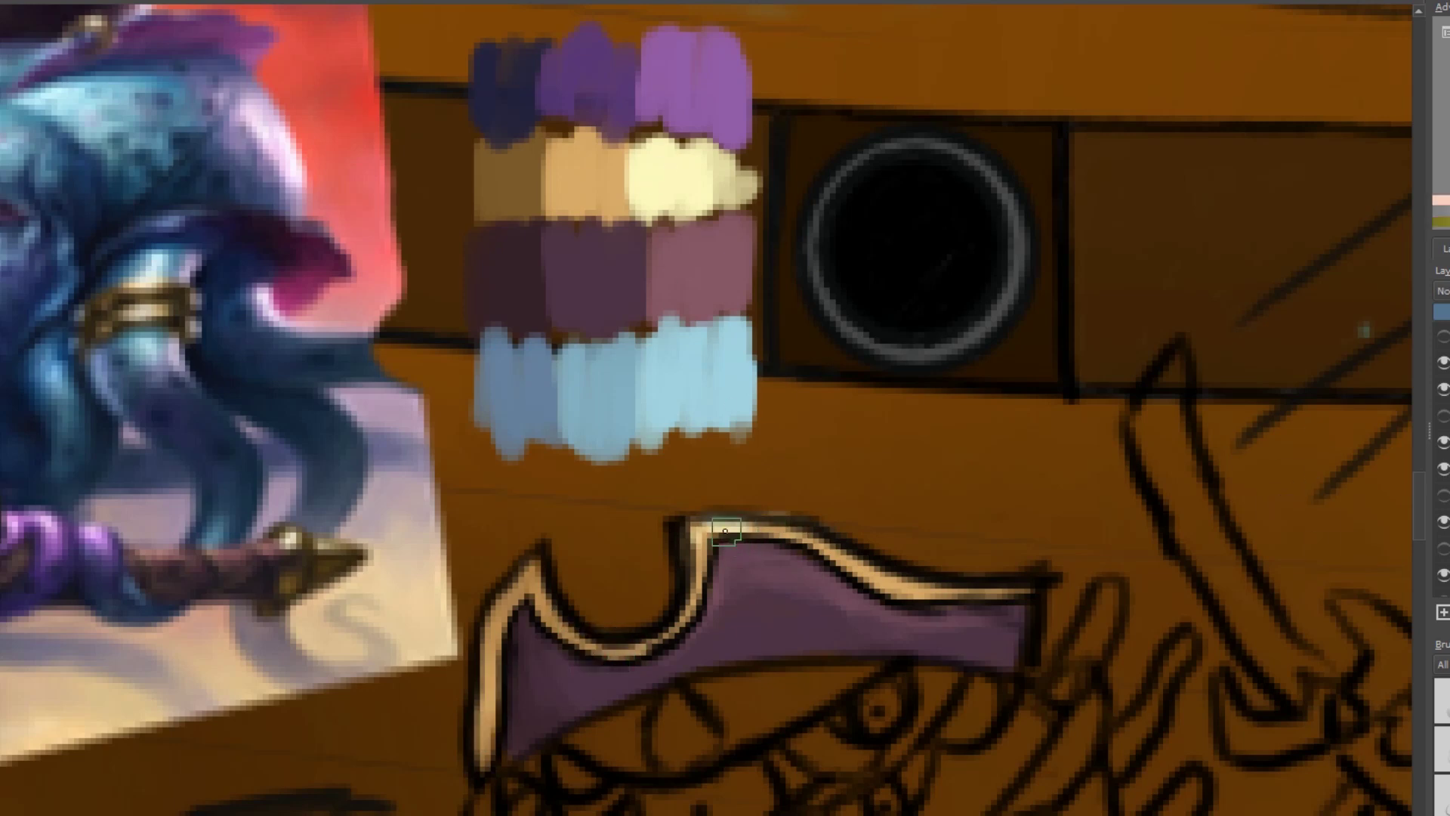
pyautogui.keyDown('ctrl'); pyautogui.click(518, 170); pyautogui.keyUp('ctrl')
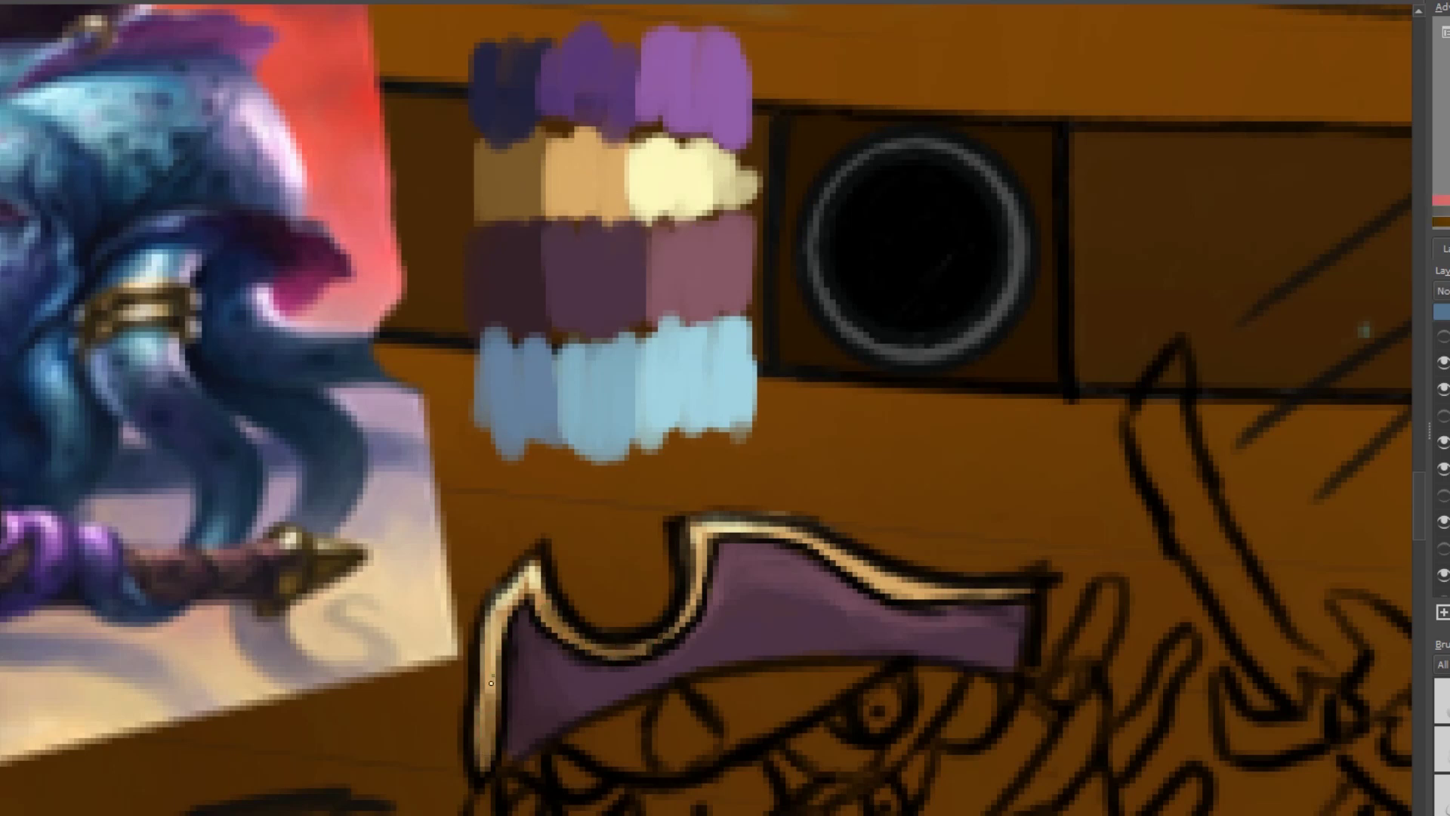
pyautogui.keyDown('ctrl'); pyautogui.click(702, 178); pyautogui.keyUp('ctrl')
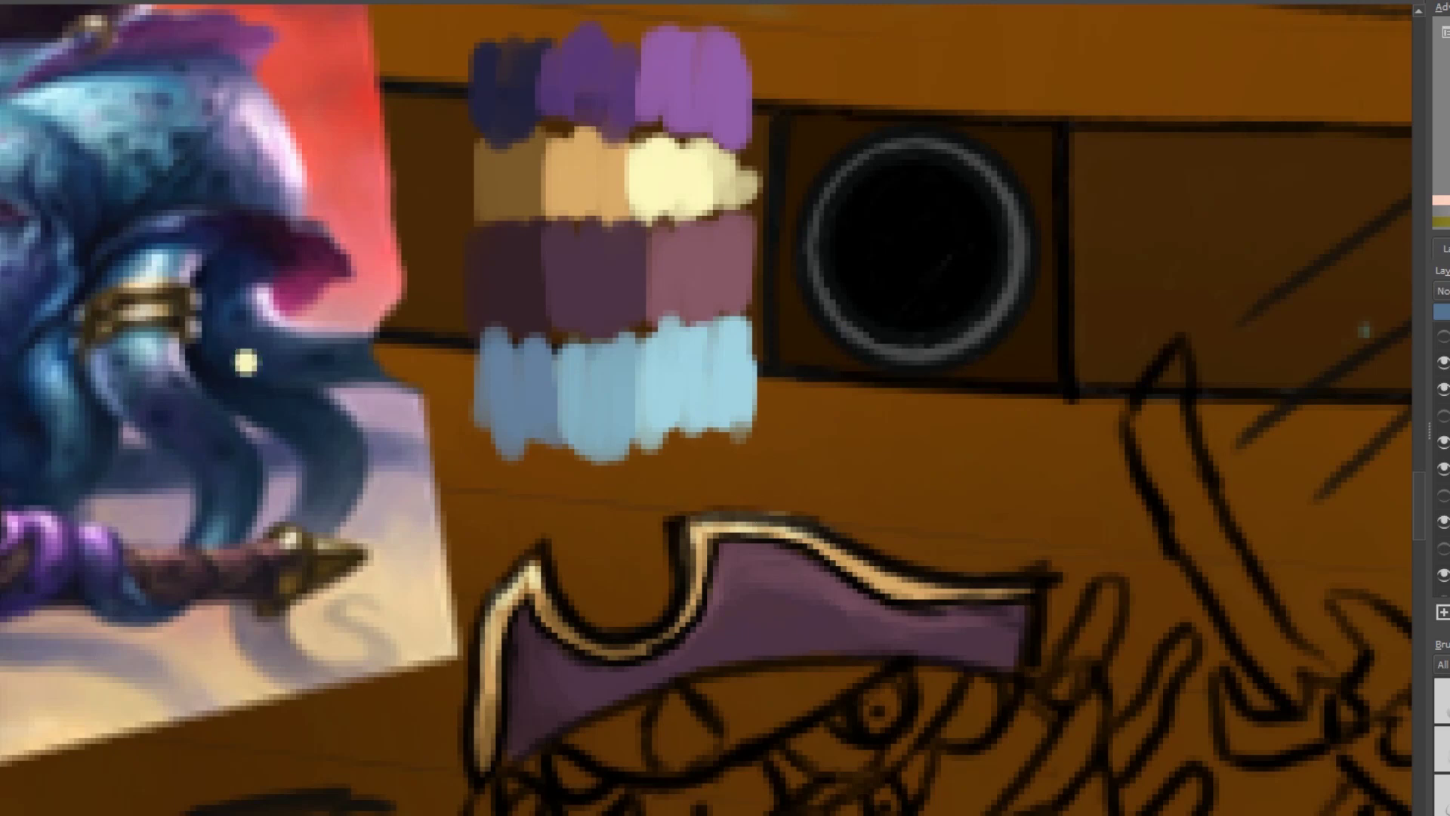
# - Paint violet accents on the brow along the underside of the hat using the violet swatch
pyautogui.scroll(-3, 936, 491)
pyautogui.scroll(5, 928, 528)
pyautogui.rightClick(570, 370)
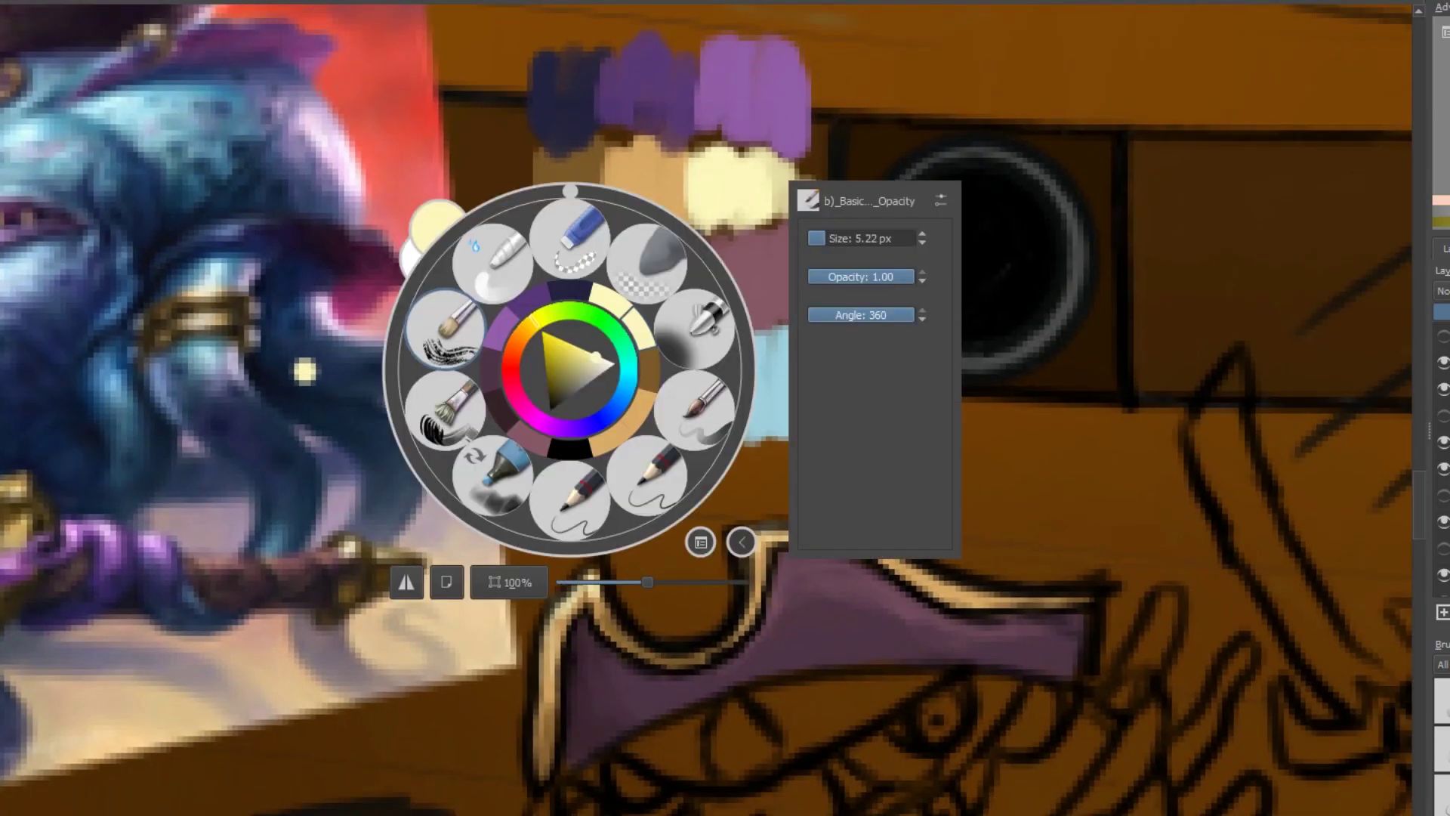
pyautogui.keyDown('ctrl'); pyautogui.click(641, 72); pyautogui.keyUp('ctrl')
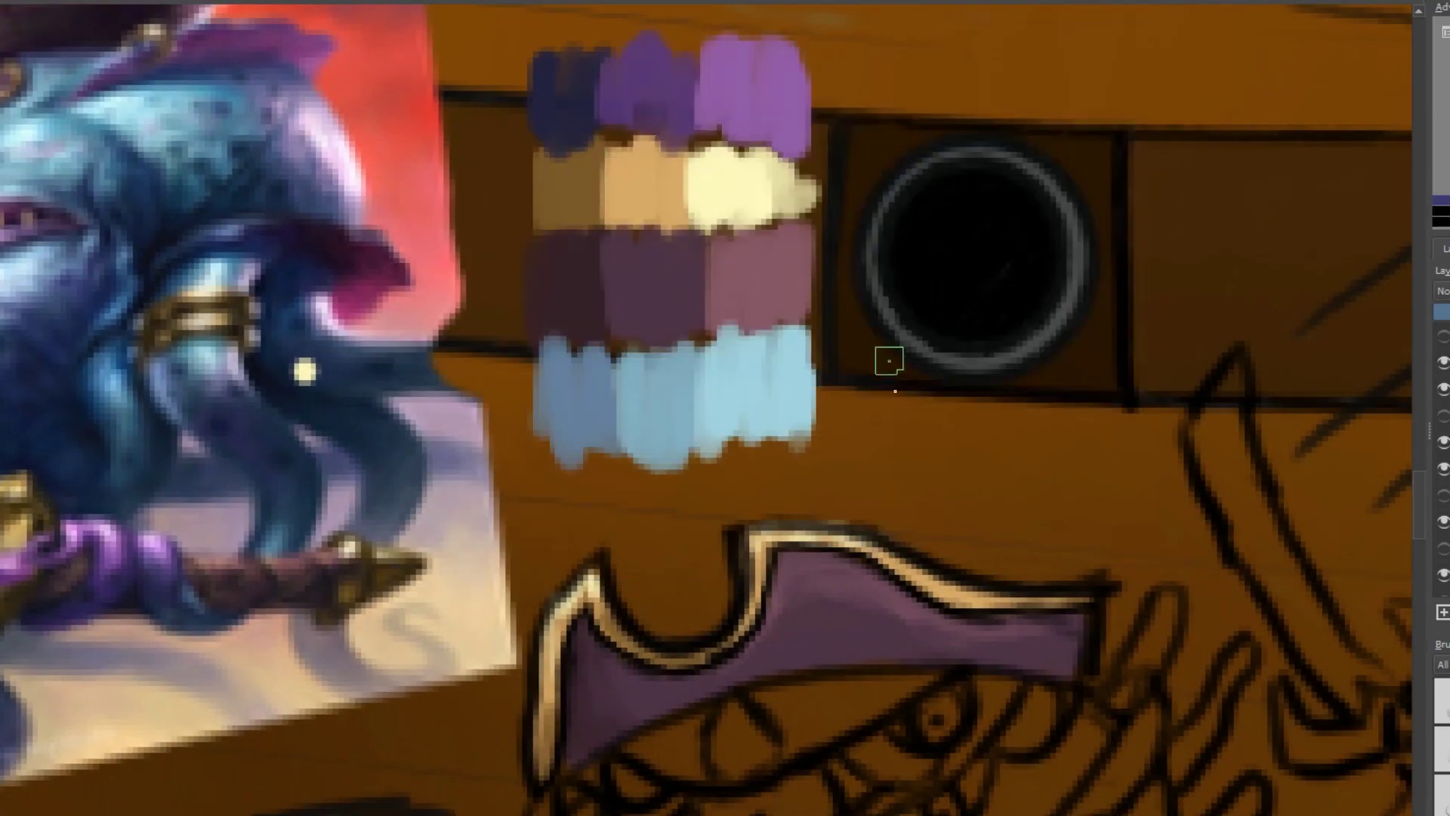
# - Block in the side of the creature's face next to the tentacle arm with the light blue swatch
pyautogui.keyDown('ctrl'); pyautogui.click(686, 392); pyautogui.keyUp('ctrl')
pyautogui.scroll(-5, 604, 412)
pyautogui.moveTo(529, 446)
pyautogui.mouseDown()
pyautogui.moveTo(524, 431)
pyautogui.moveTo(646, 558)
pyautogui.moveTo(552, 604)
pyautogui.moveTo(654, 745)
pyautogui.mouseUp()
pyautogui.moveTo(628, 656)
pyautogui.mouseDown()
pyautogui.moveTo(580, 598)
pyautogui.moveTo(683, 751)
pyautogui.moveTo(681, 735)
pyautogui.mouseUp()
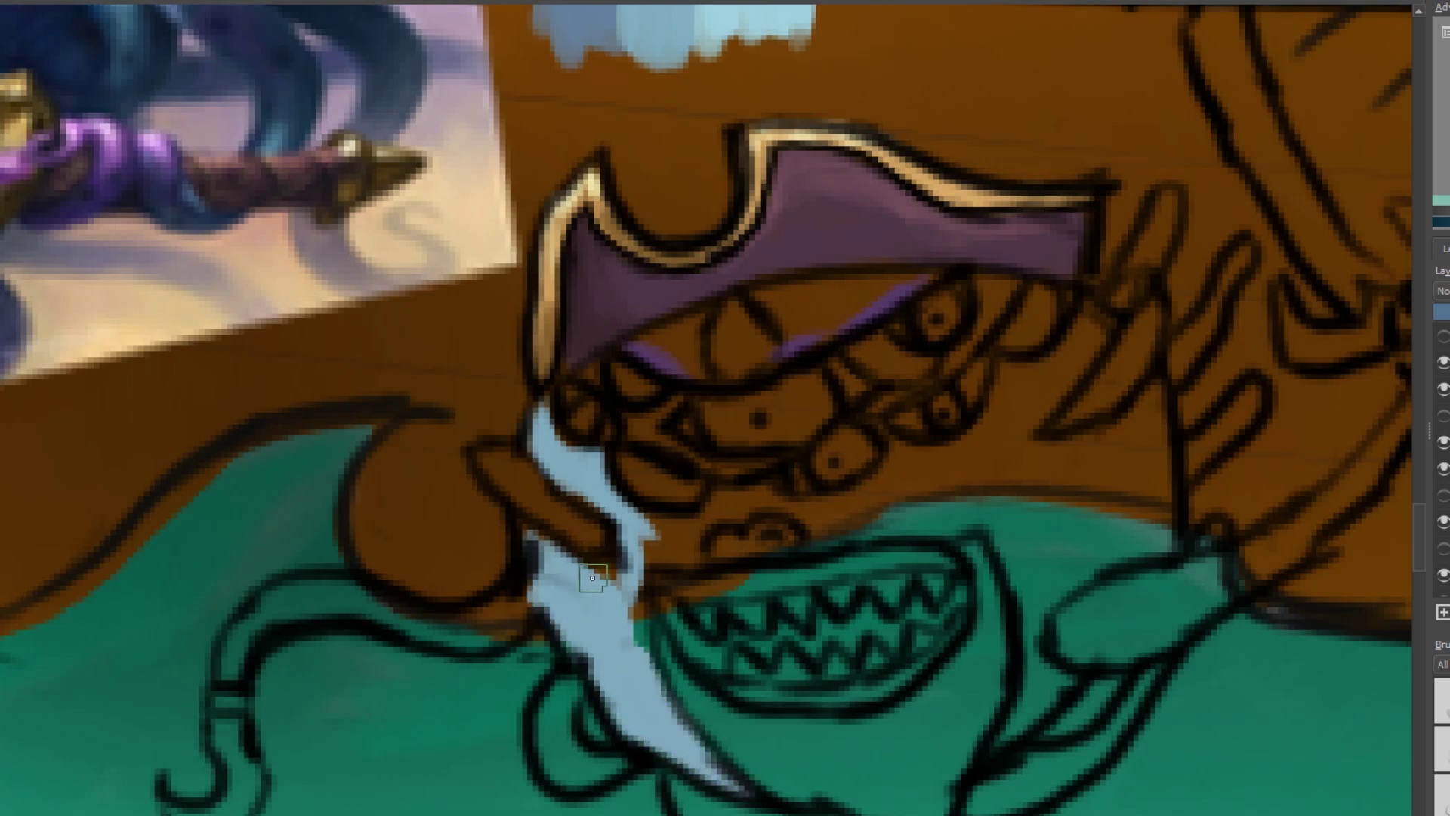
pyautogui.moveTo(619, 619)
pyautogui.mouseDown()
pyautogui.moveTo(640, 650)
pyautogui.moveTo(610, 570)
pyautogui.moveTo(682, 526)
pyautogui.mouseUp()
# - Sample a lavender tone and paint it over the blue face side, extending it under the eyes and around the nose
pyautogui.moveTo(604, 76); pyautogui.dragTo(848, 420)
pyautogui.keyDown('ctrl'); pyautogui.click(965, 449); pyautogui.keyUp('ctrl')
pyautogui.moveTo(924, 811)
pyautogui.mouseDown()
pyautogui.moveTo(456, 384)
pyautogui.moveTo(475, 404)
pyautogui.moveTo(438, 558)
pyautogui.moveTo(514, 642)
pyautogui.moveTo(468, 530)
pyautogui.moveTo(498, 495)
pyautogui.moveTo(635, 423)
pyautogui.moveTo(621, 453)
pyautogui.moveTo(762, 407)
pyautogui.moveTo(831, 426)
pyautogui.mouseUp()
pyautogui.moveTo(174, 4); pyautogui.dragTo(499, 392)
pyautogui.moveTo(407, 454)
pyautogui.mouseDown()
pyautogui.moveTo(569, 605)
pyautogui.moveTo(702, 511)
pyautogui.moveTo(525, 204)
pyautogui.mouseUp()
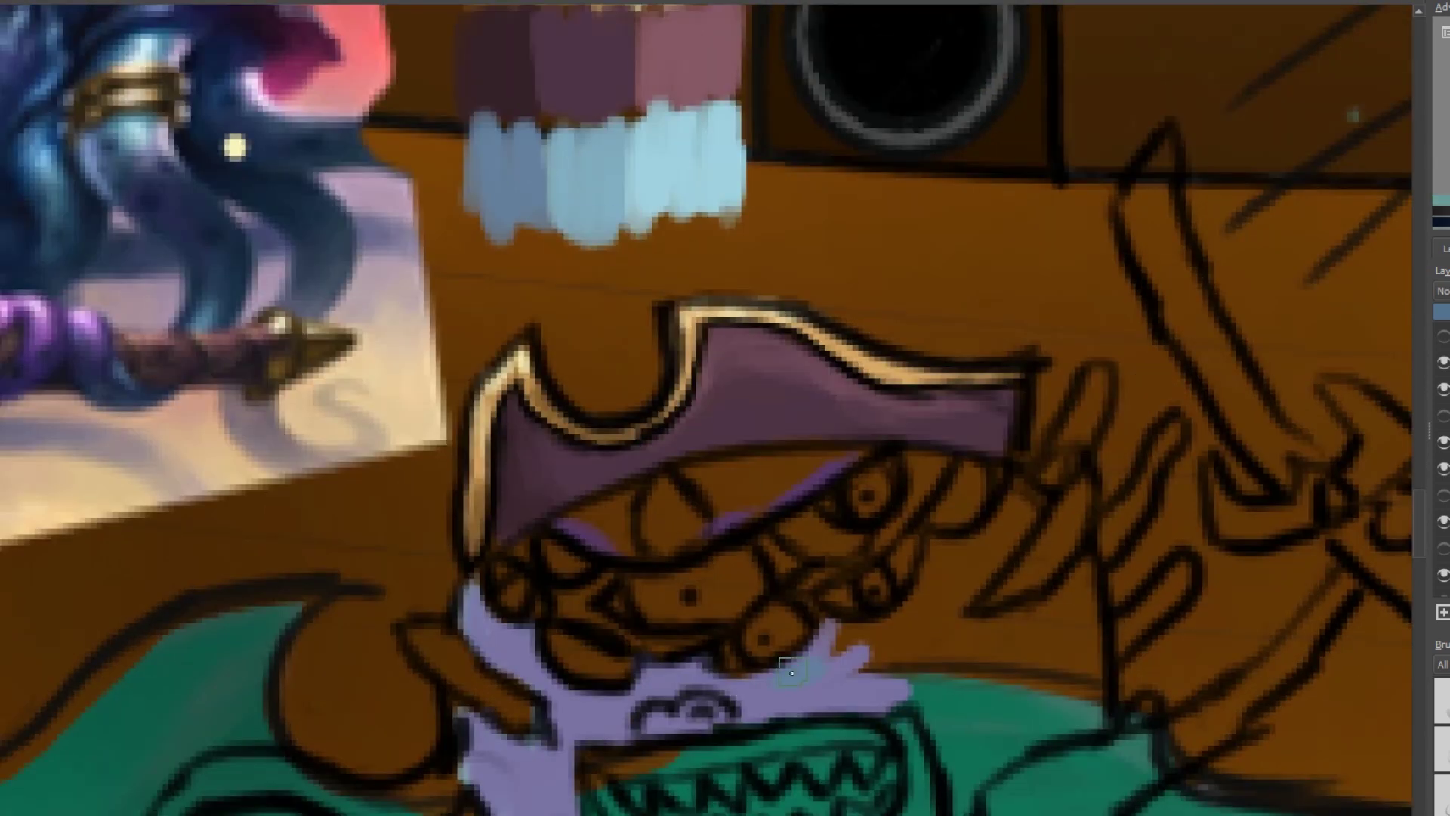
# - Paint the cheek on the sword-arm side in blue tones and blend in lighter blue toward the body's edge
pyautogui.moveTo(835, 638); pyautogui.dragTo(913, 658)
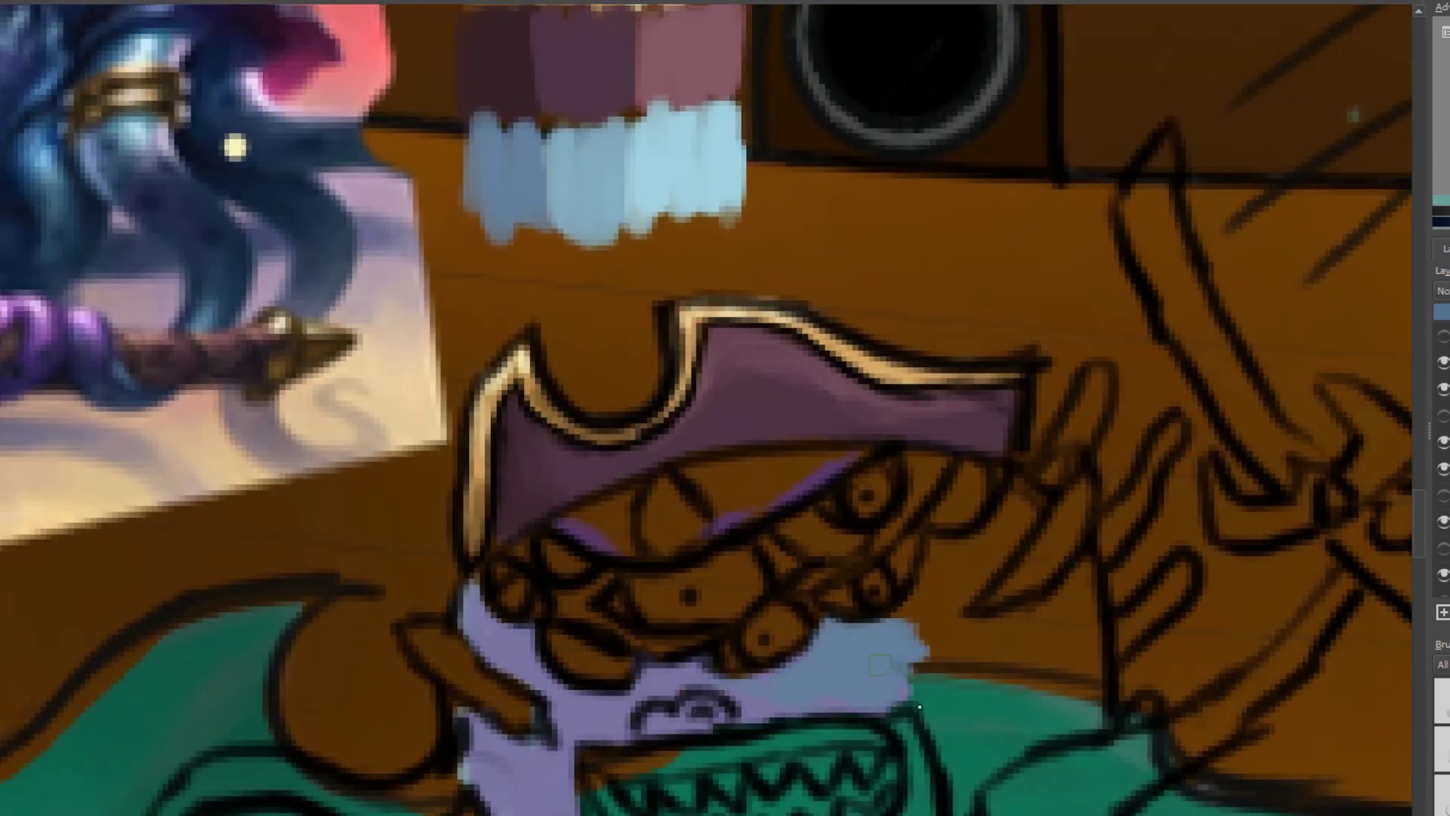
pyautogui.moveTo(596, 608); pyautogui.dragTo(683, 648)
pyautogui.moveTo(936, 574)
pyautogui.mouseDown()
pyautogui.moveTo(936, 625)
pyautogui.moveTo(888, 713)
pyautogui.moveTo(904, 644)
pyautogui.moveTo(958, 789)
pyautogui.mouseUp()
pyautogui.scroll(-5, 1094, 460)
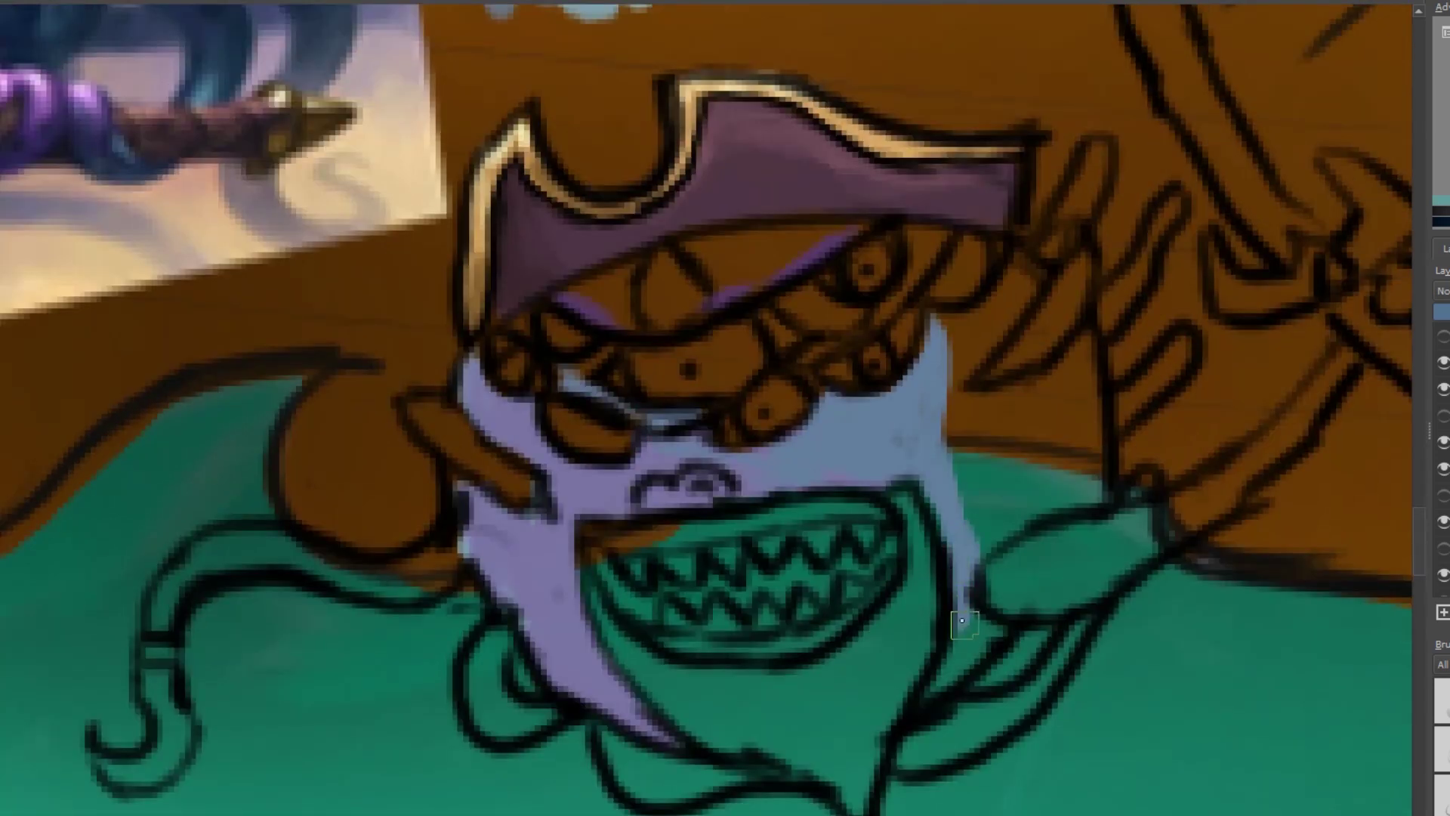
pyautogui.scroll(3, 1359, 567)
pyautogui.moveTo(1008, 422)
pyautogui.mouseDown()
pyautogui.moveTo(929, 521)
pyautogui.moveTo(951, 423)
pyautogui.moveTo(1001, 384)
pyautogui.moveTo(876, 532)
pyautogui.moveTo(921, 529)
pyautogui.moveTo(913, 502)
pyautogui.moveTo(904, 532)
pyautogui.moveTo(947, 514)
pyautogui.moveTo(929, 498)
pyautogui.moveTo(967, 649)
pyautogui.moveTo(953, 555)
pyautogui.moveTo(966, 546)
pyautogui.mouseUp()
pyautogui.moveTo(1091, 463)
pyautogui.mouseDown()
pyautogui.moveTo(1045, 611)
pyautogui.moveTo(1078, 611)
pyautogui.moveTo(1002, 625)
pyautogui.moveTo(989, 507)
pyautogui.moveTo(994, 627)
pyautogui.moveTo(1004, 605)
pyautogui.moveTo(965, 592)
pyautogui.moveTo(1077, 578)
pyautogui.moveTo(1014, 506)
pyautogui.moveTo(1074, 451)
pyautogui.moveTo(1033, 548)
pyautogui.moveTo(1066, 538)
pyautogui.moveTo(995, 548)
pyautogui.moveTo(1016, 503)
pyautogui.moveTo(1066, 560)
pyautogui.moveTo(974, 513)
pyautogui.moveTo(1091, 576)
pyautogui.mouseUp()
pyautogui.rightClick(1065, 559)
pyautogui.click(1191, 450)
# - Paint the creature's upper and lower lips in dark purple
pyautogui.rightClick(843, 553)
pyautogui.click(740, 297)
pyautogui.keyDown('ctrl'); pyautogui.click(98, 297); pyautogui.keyUp('ctrl')
pyautogui.moveTo(680, 644)
pyautogui.mouseDown()
pyautogui.moveTo(603, 644)
pyautogui.moveTo(763, 639)
pyautogui.moveTo(662, 651)
pyautogui.moveTo(726, 631)
pyautogui.mouseUp()
pyautogui.rightClick(719, 613)
pyautogui.keyDown('ctrl'); pyautogui.click(33, 242); pyautogui.keyUp('ctrl')
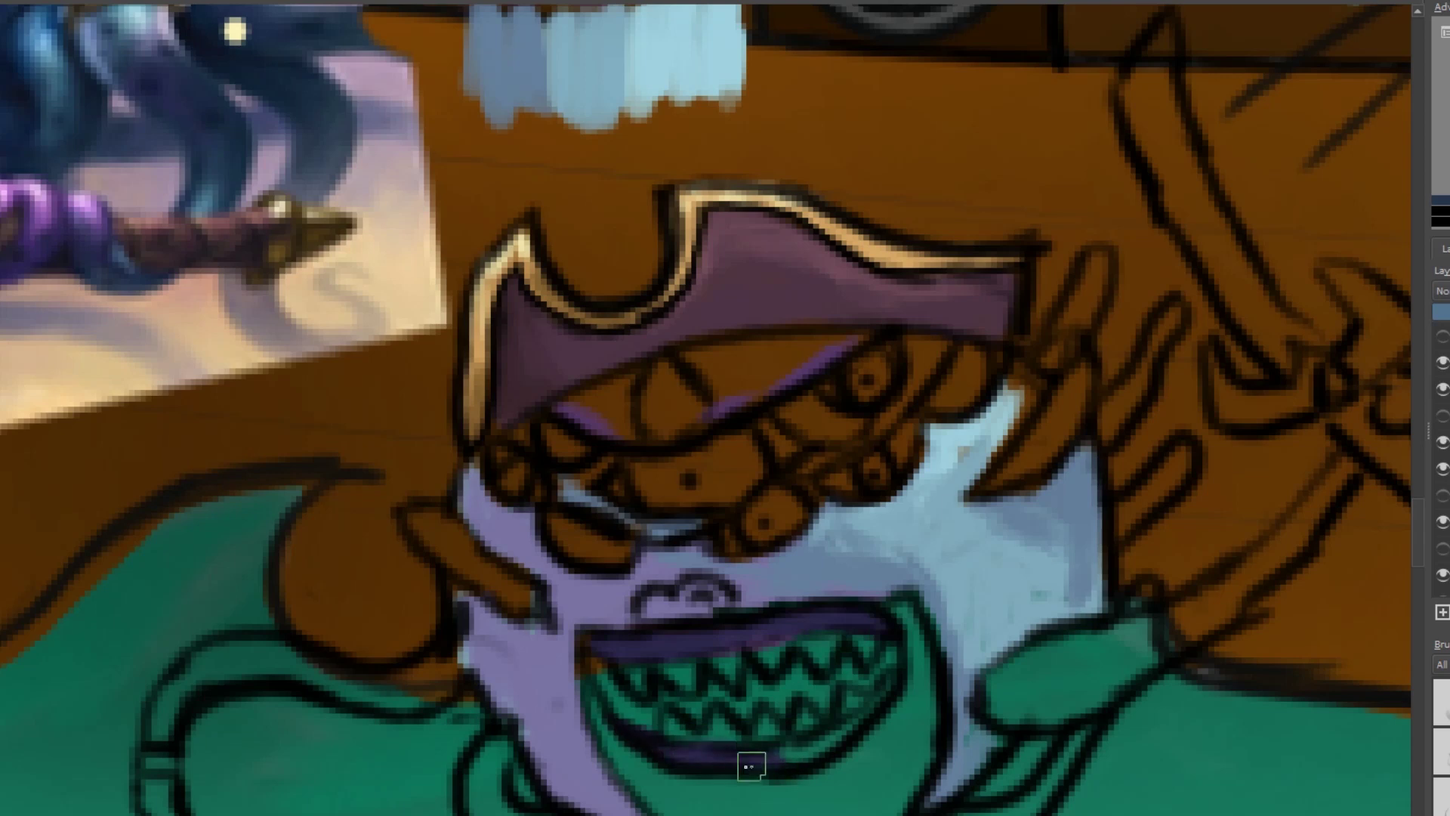
# - Sample a magenta-purple from the reference and color both ear fins, touching up the blue skin beside the hat
pyautogui.moveTo(853, 706); pyautogui.dragTo(1351, 706)
pyautogui.moveTo(582, 38); pyautogui.dragTo(695, 381)
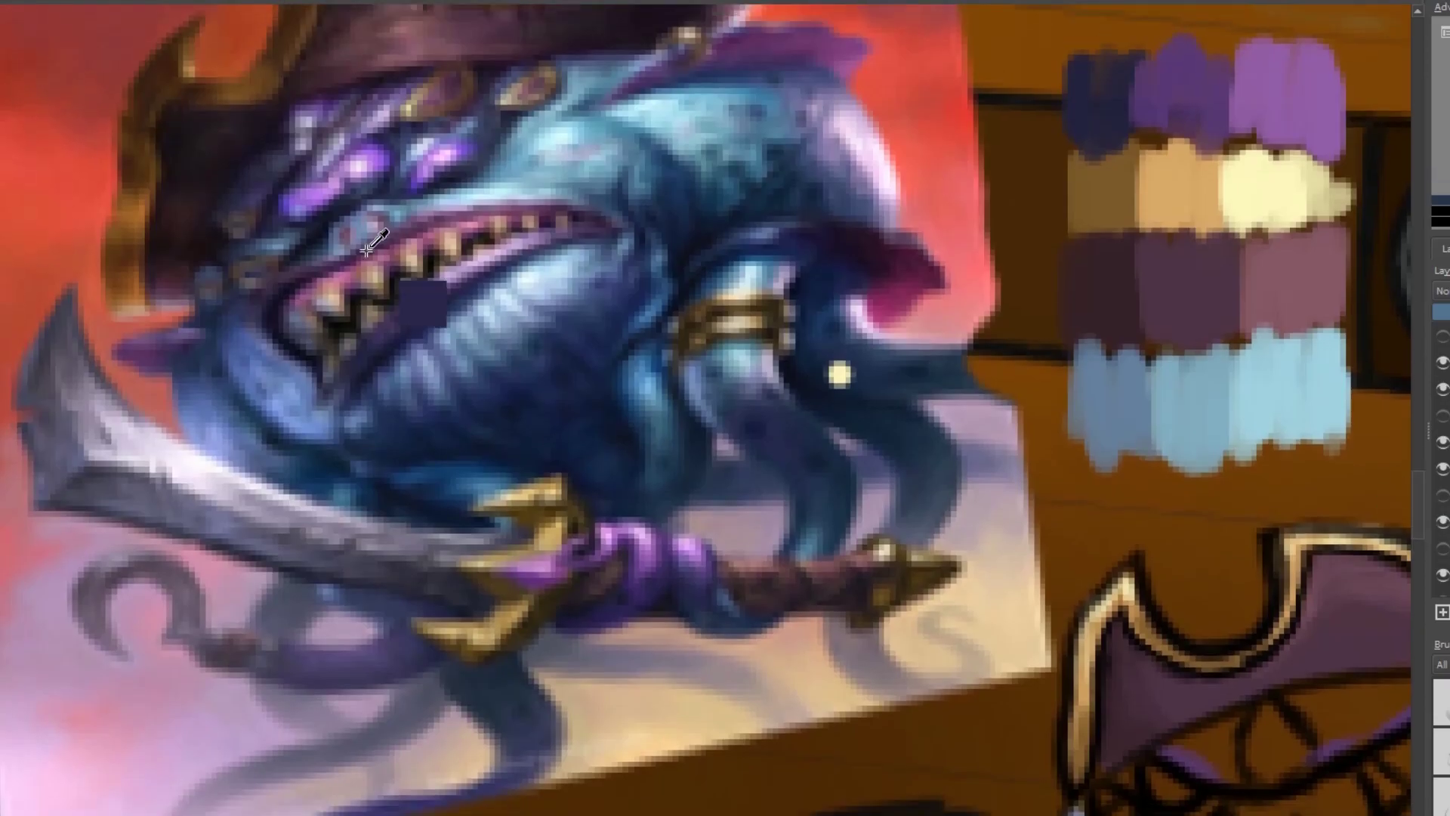
pyautogui.moveTo(1359, 763)
pyautogui.mouseDown()
pyautogui.moveTo(1068, 407)
pyautogui.moveTo(491, 396)
pyautogui.mouseUp()
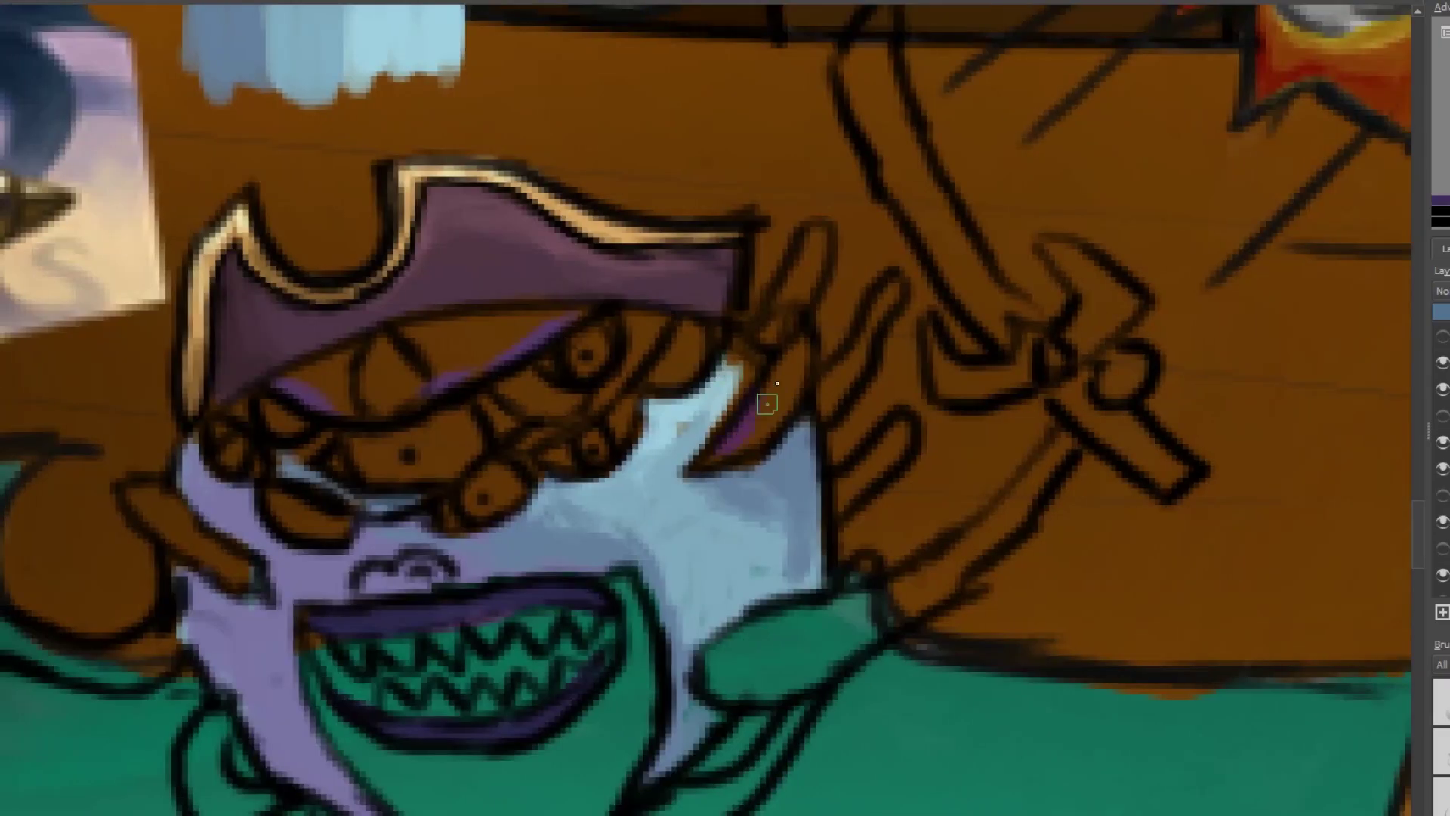
pyautogui.moveTo(135, 507); pyautogui.dragTo(259, 590)
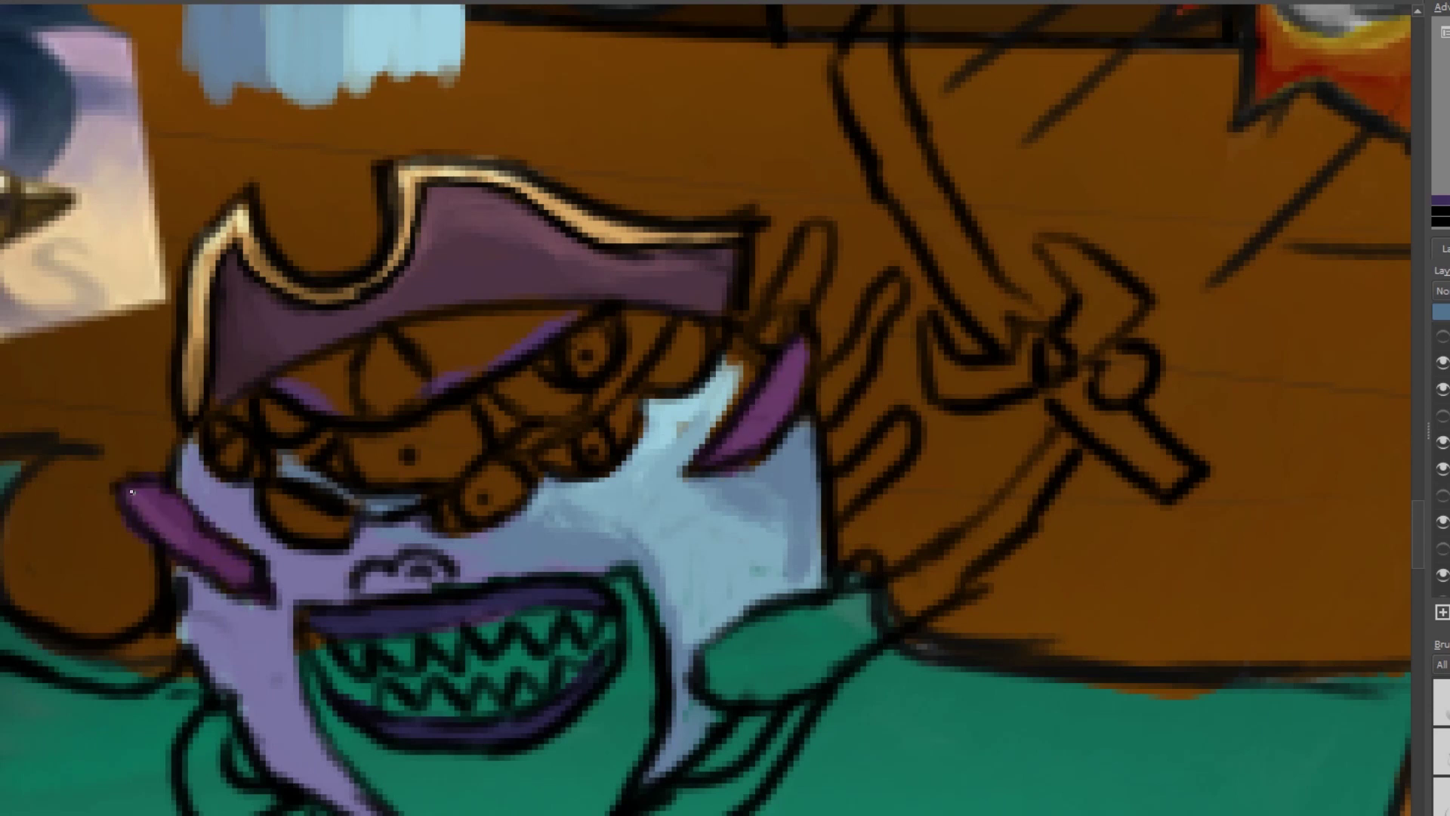
pyautogui.keyDown('ctrl'); pyautogui.click(713, 442); pyautogui.keyUp('ctrl')
pyautogui.moveTo(713, 441)
pyautogui.mouseDown()
pyautogui.moveTo(718, 380)
pyautogui.moveTo(737, 386)
pyautogui.mouseUp()
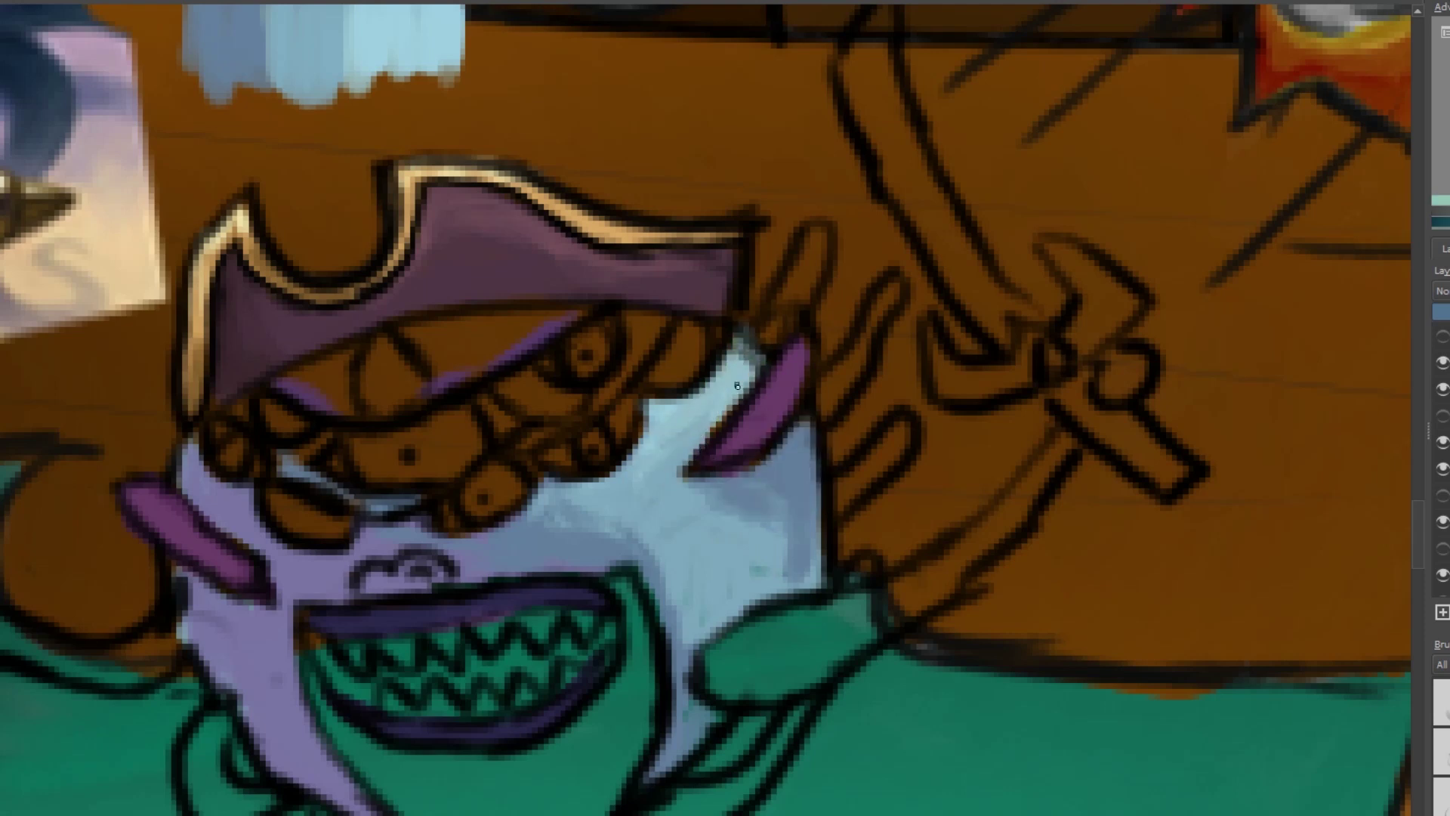
# - Paint black inside the creature's mouth, starting at the corner on the lavender side of the face
pyautogui.hscroll(-3, 705, 408)
pyautogui.rightClick(826, 437)
pyautogui.click(525, 645)
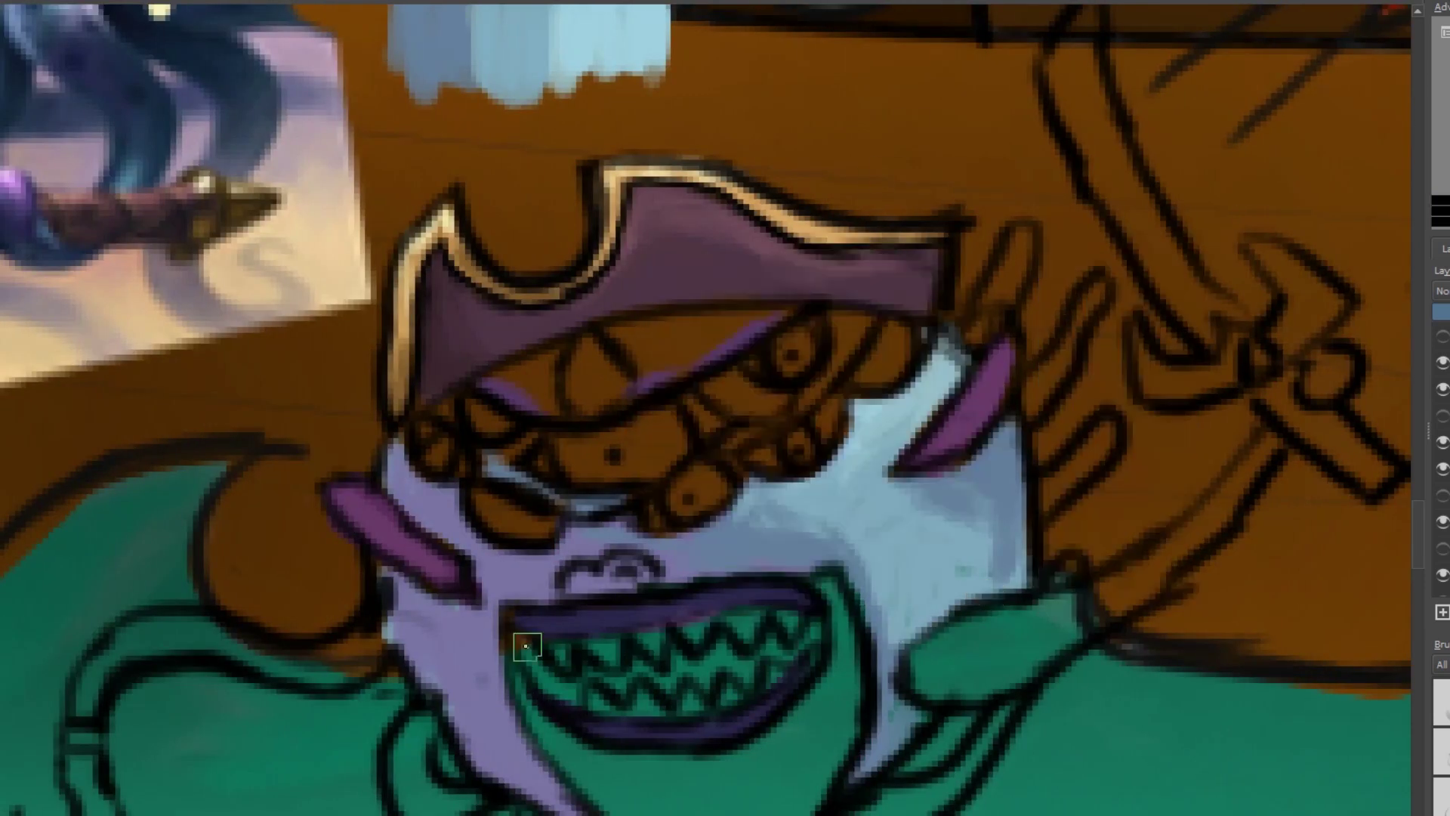
pyautogui.moveTo(617, 682)
pyautogui.mouseDown()
pyautogui.moveTo(711, 683)
pyautogui.moveTo(729, 659)
pyautogui.mouseUp()
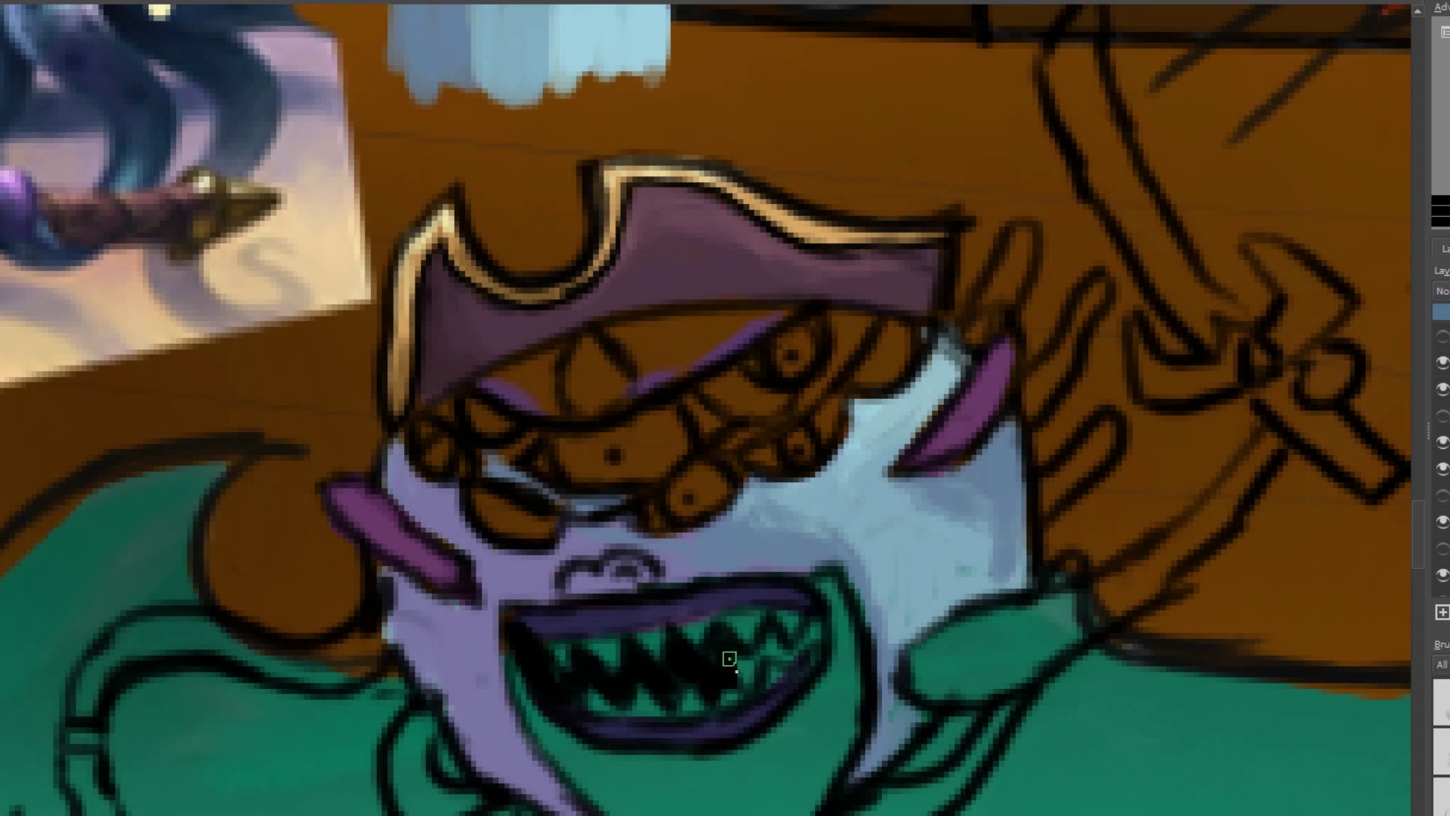
# - Sample the glowing purple from the reference creature's eyes and fill all of the pirate creature's eyes with it
pyautogui.hscroll(-8, 476, 533)
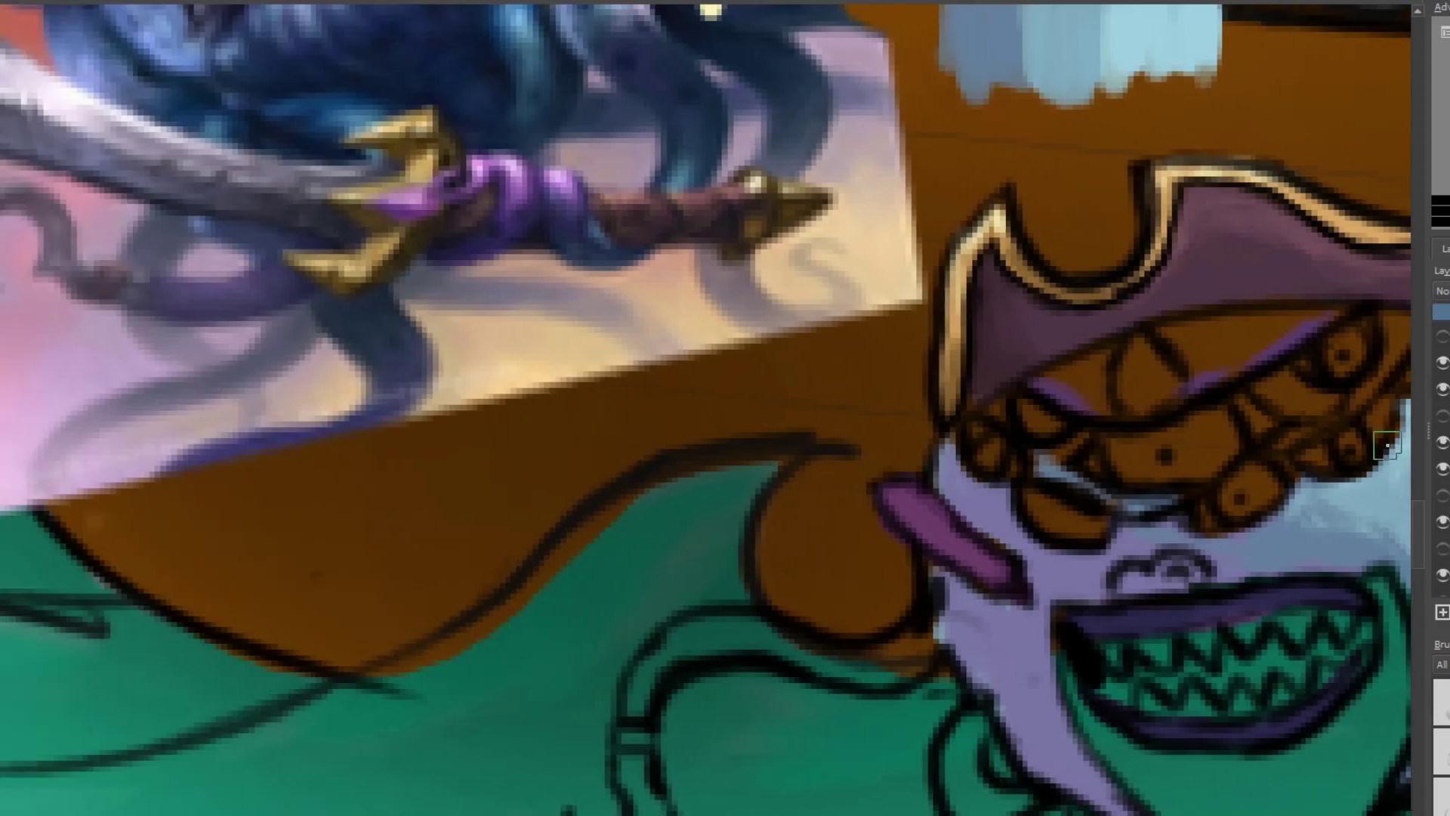
pyautogui.scroll(7, 175, 299)
pyautogui.keyDown('ctrl'); pyautogui.click(185, 337); pyautogui.keyUp('ctrl')
pyautogui.scroll(-8, 1098, 379)
pyautogui.moveTo(1097, 379)
pyautogui.mouseDown()
pyautogui.moveTo(1215, 355)
pyautogui.moveTo(1223, 369)
pyautogui.mouseUp()
pyautogui.moveTo(1231, 437); pyautogui.dragTo(1253, 412)
pyautogui.moveTo(1335, 273)
pyautogui.mouseDown()
pyautogui.moveTo(1346, 291)
pyautogui.moveTo(1341, 277)
pyautogui.mouseUp()
pyautogui.moveTo(1342, 362); pyautogui.dragTo(1353, 376)
# - Sample dark blue from the reference and shade the sockets between and around the eyes, adding grey-blue highlights
pyautogui.scroll(5, 934, 521)
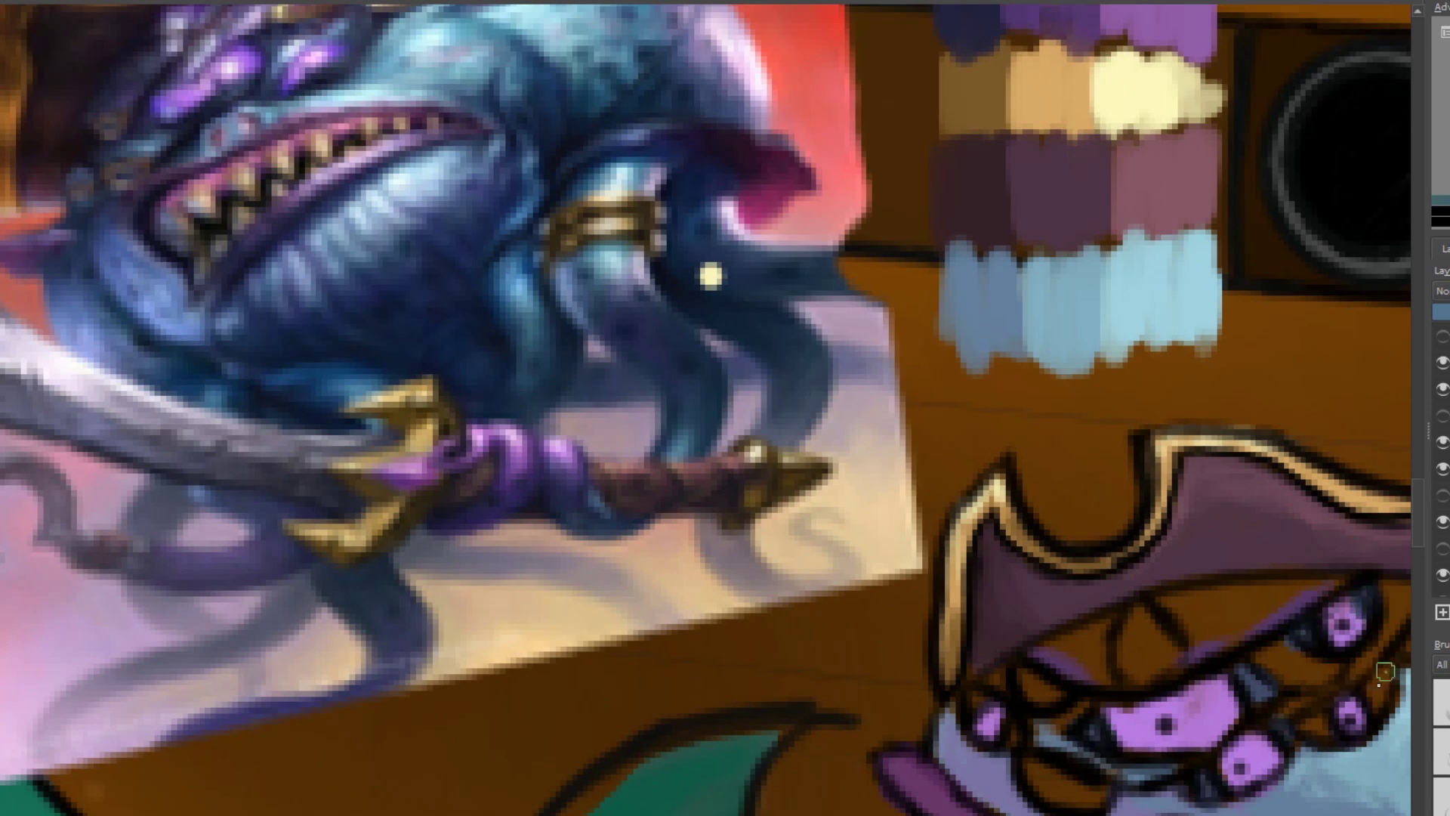
pyautogui.moveTo(330, 320); pyautogui.dragTo(370, 110)
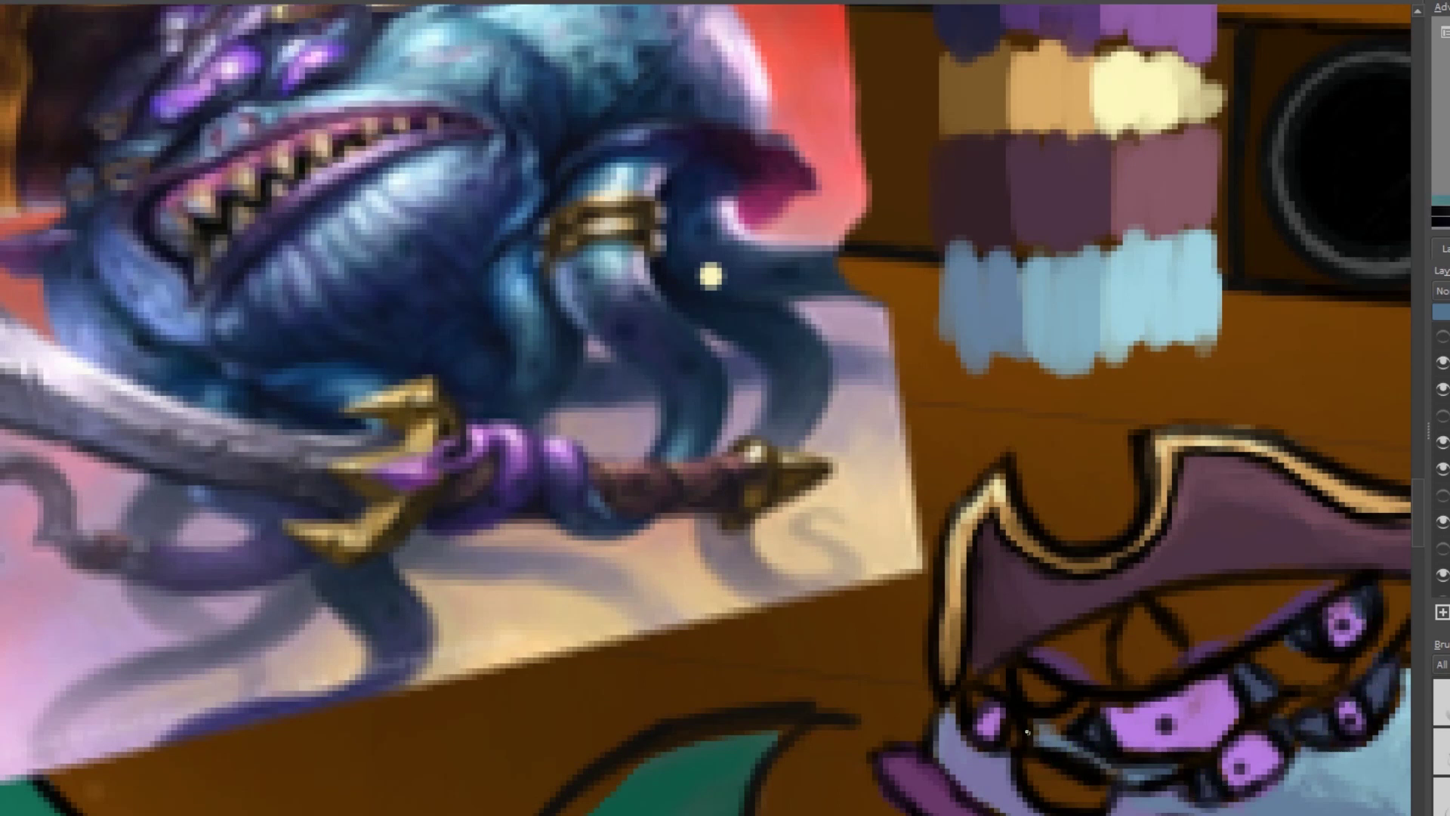
pyautogui.moveTo(1269, 667); pyautogui.dragTo(1286, 657)
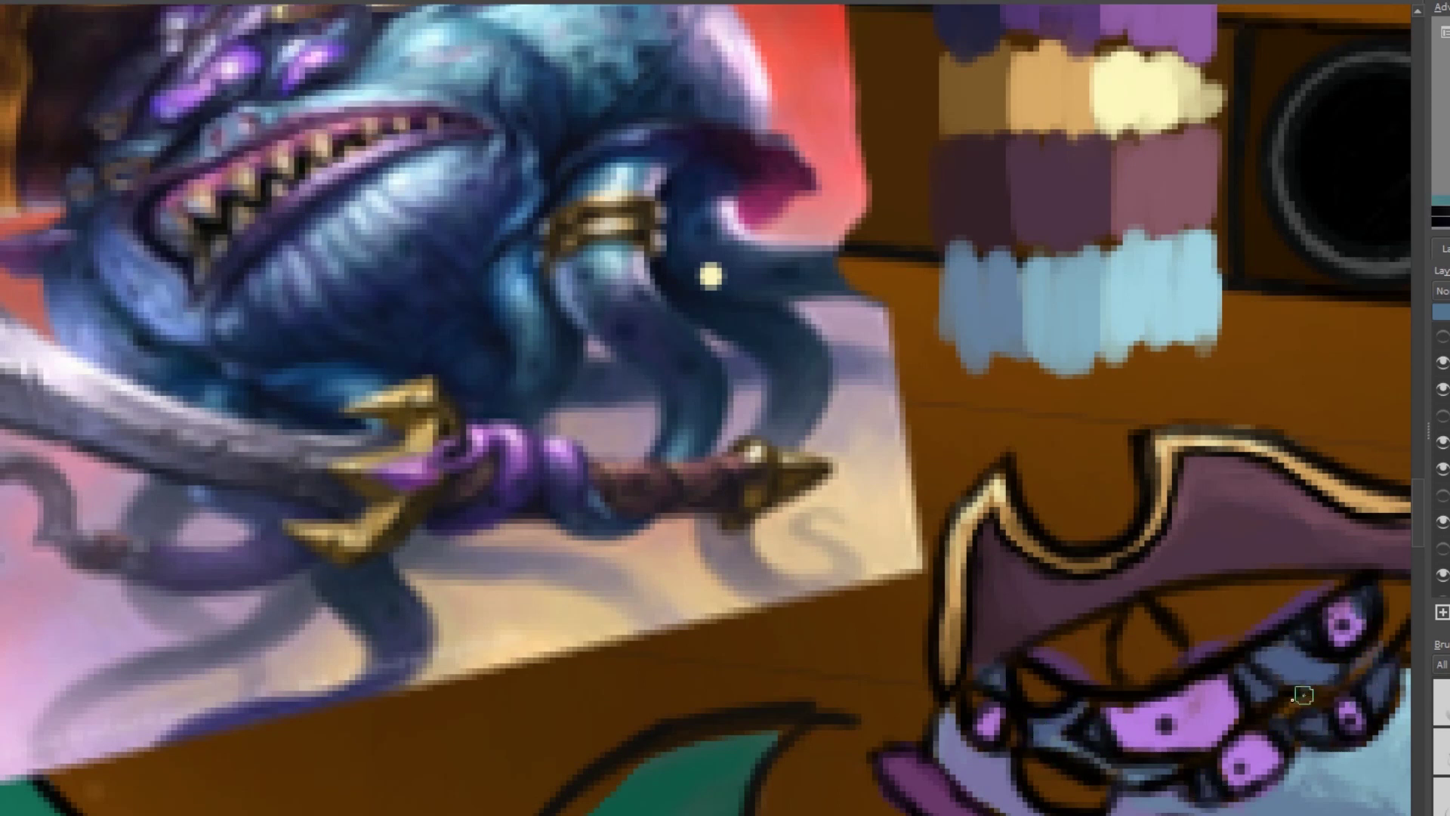
pyautogui.scroll(-2, 1303, 694)
pyautogui.scroll(2, 347, 159)
# - Fill the oval growths around the eyes with a golden tan
pyautogui.moveTo(347, 159); pyautogui.dragTo(474, 157)
pyautogui.moveTo(1416, 468); pyautogui.dragTo(937, 421)
pyautogui.moveTo(498, 471)
pyautogui.mouseDown()
pyautogui.moveTo(531, 571)
pyautogui.moveTo(593, 604)
pyautogui.mouseUp()
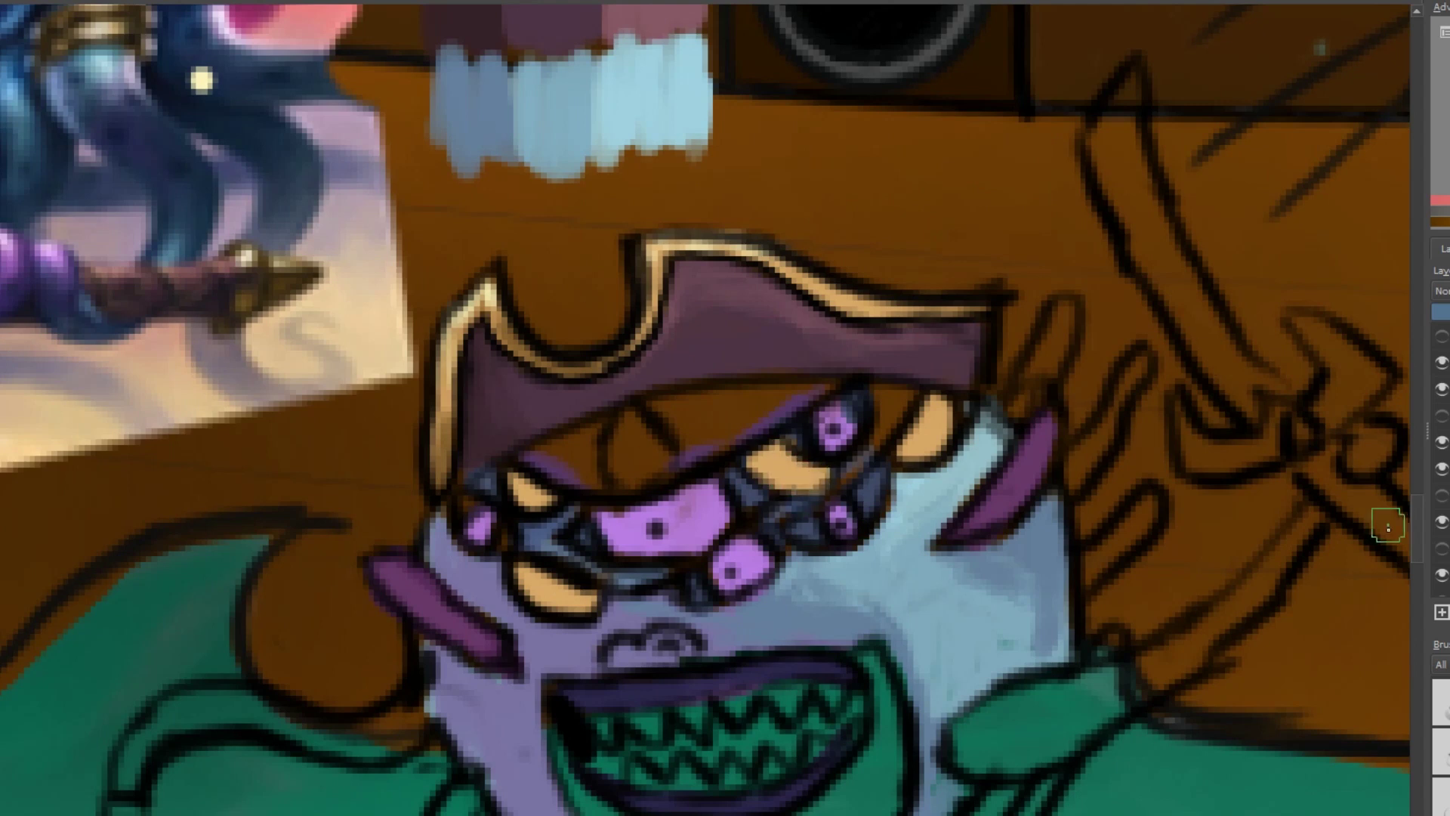
# - Add brown inner rings and purple centers to the golden oval growths around the eyes
pyautogui.scroll(3, 1388, 526)
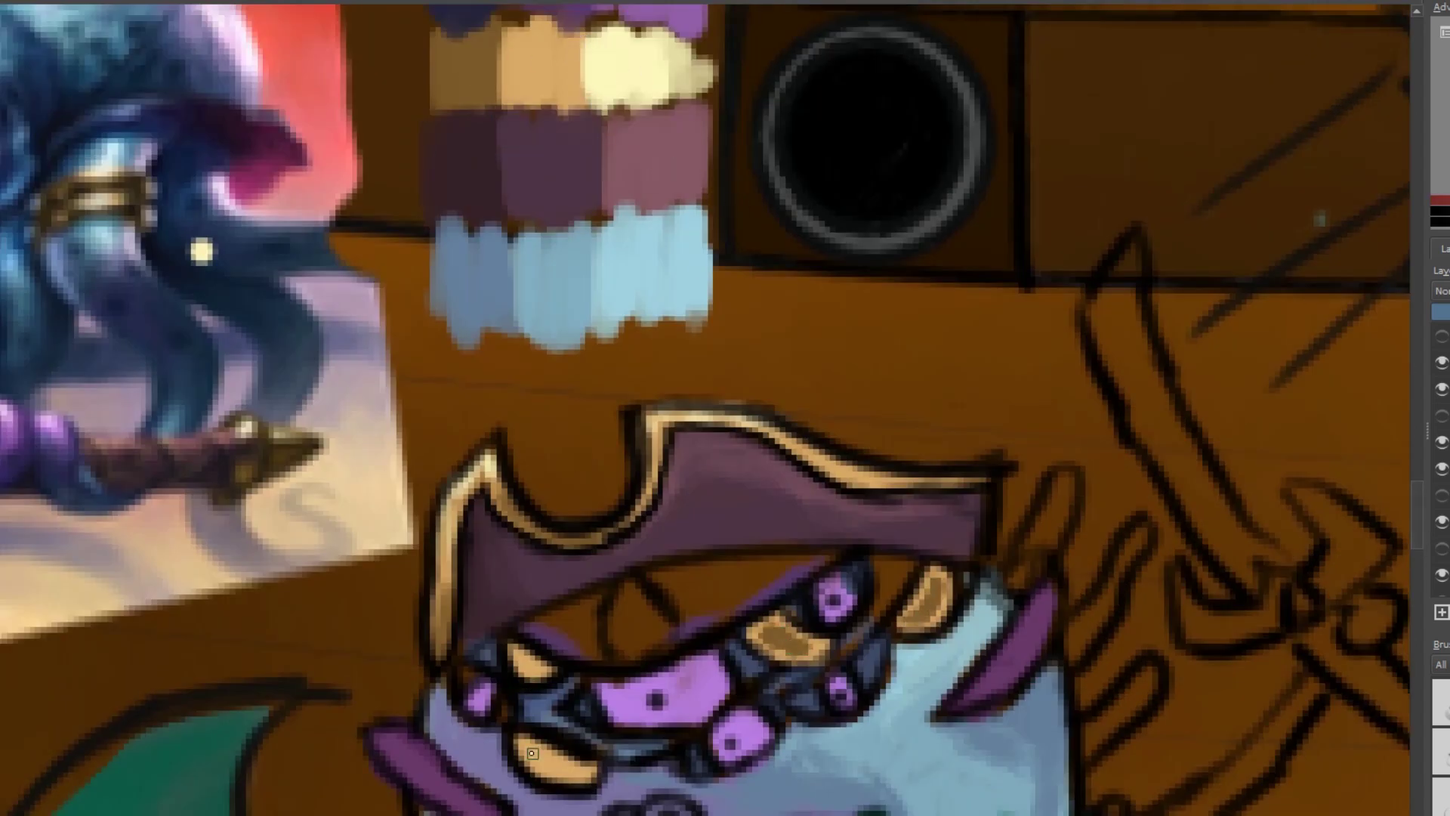
pyautogui.moveTo(933, 604); pyautogui.dragTo(873, 604)
pyautogui.keyDown('ctrl'); pyautogui.click(874, 604); pyautogui.keyUp('ctrl')
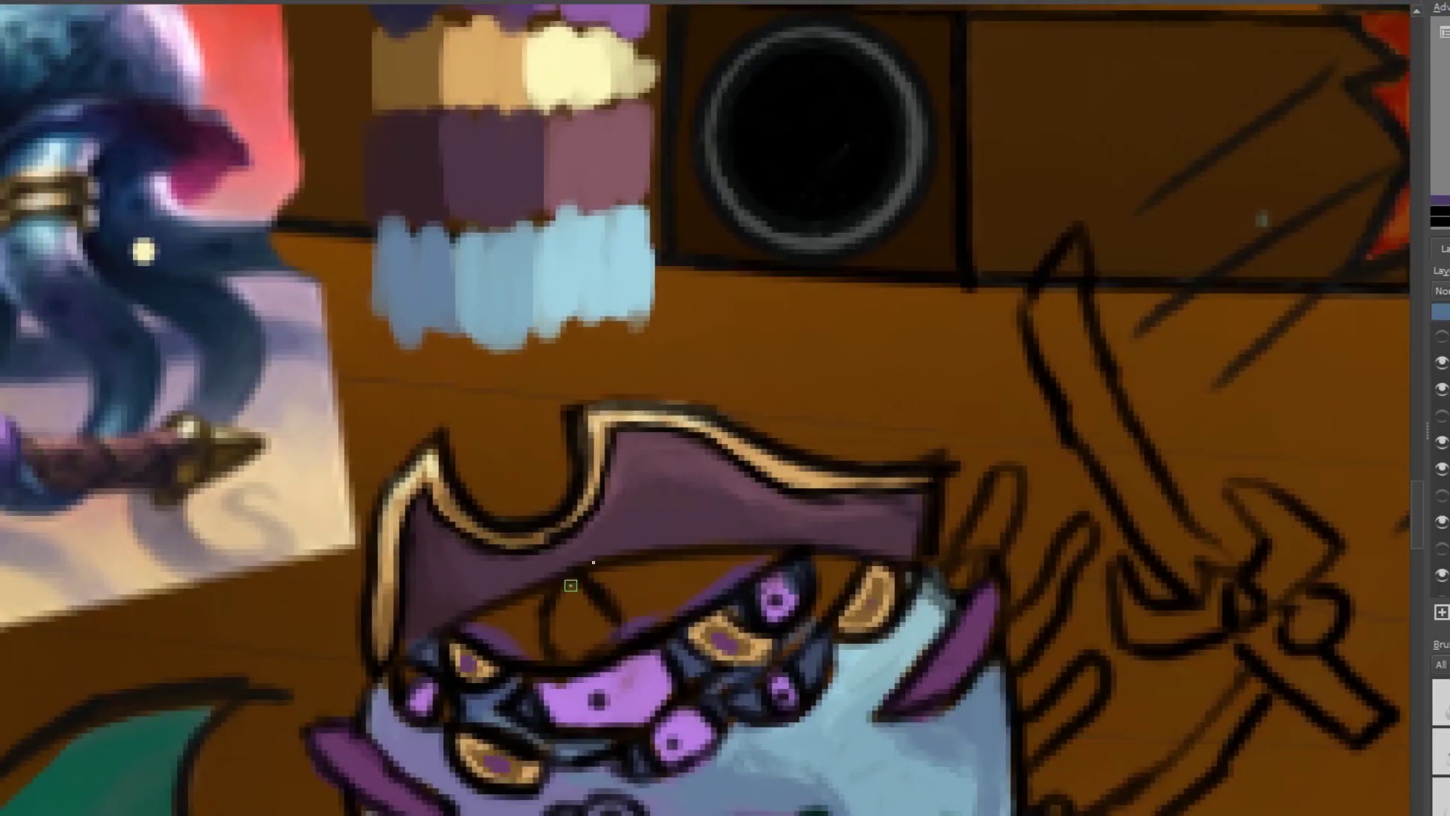
pyautogui.hscroll(-10, 1405, 521)
pyautogui.scroll(-3, 1405, 521)
pyautogui.hscroll(7, 705, 407)
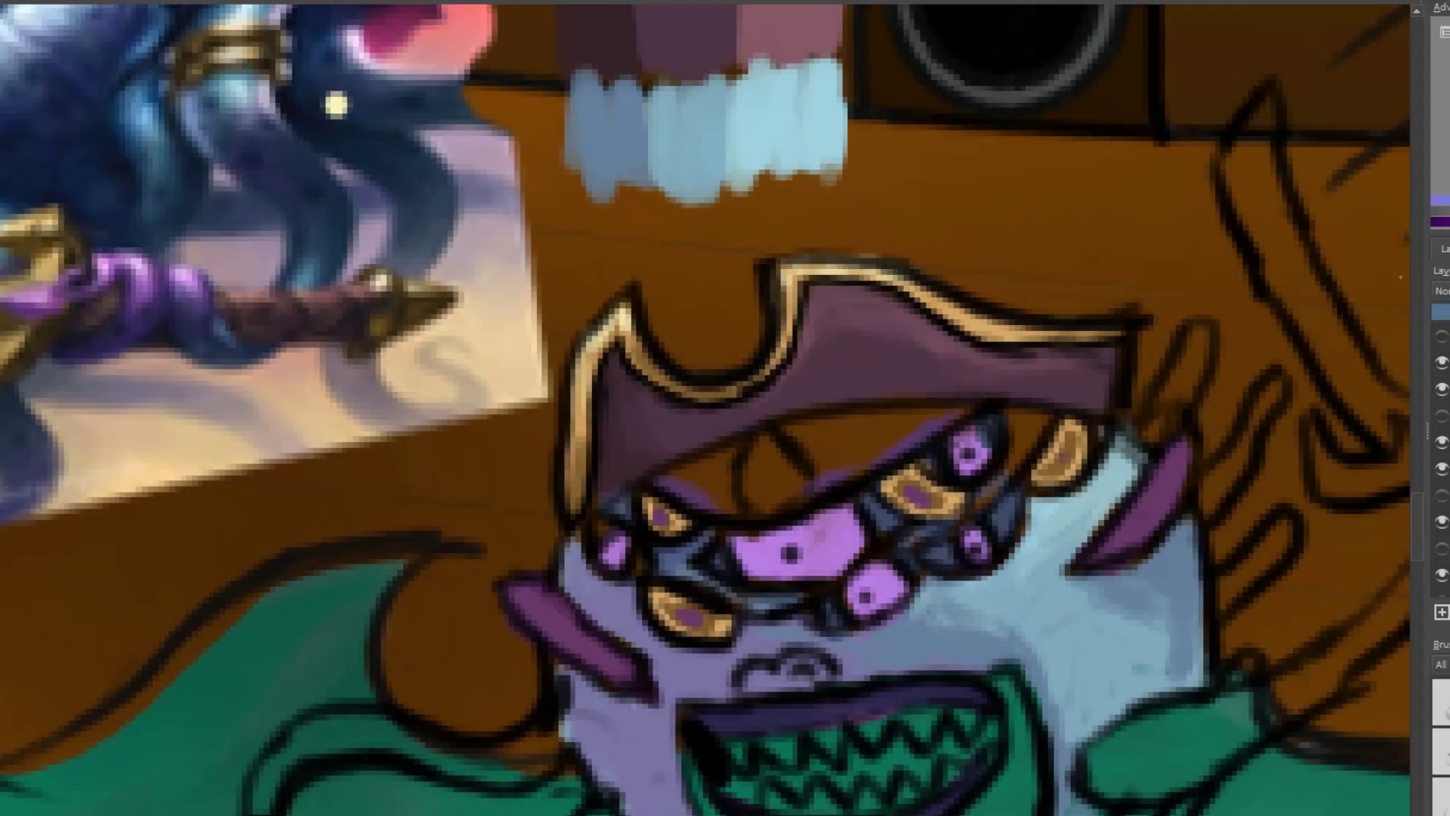
# - Paint the forehead under the hat lavender on one side of the central gem and light blue on the other, using sampled face tones
pyautogui.rightClick(857, 502)
pyautogui.rightClick(844, 544)
pyautogui.keyDown('ctrl'); pyautogui.click(1051, 553); pyautogui.keyUp('ctrl')
pyautogui.moveTo(1004, 491)
pyautogui.mouseDown()
pyautogui.moveTo(1038, 421)
pyautogui.moveTo(963, 402)
pyautogui.moveTo(832, 480)
pyautogui.moveTo(946, 408)
pyautogui.moveTo(880, 431)
pyautogui.mouseUp()
pyautogui.rightClick(683, 217)
pyautogui.rightClick(682, 217)
pyautogui.keyDown('ctrl'); pyautogui.click(1095, 596); pyautogui.keyUp('ctrl')
pyautogui.moveTo(666, 483)
pyautogui.mouseDown()
pyautogui.moveTo(723, 524)
pyautogui.moveTo(681, 465)
pyautogui.moveTo(726, 512)
pyautogui.moveTo(667, 560)
pyautogui.moveTo(721, 586)
pyautogui.moveTo(697, 466)
pyautogui.moveTo(715, 461)
pyautogui.moveTo(729, 510)
pyautogui.mouseUp()
pyautogui.keyDown('ctrl'); pyautogui.click(668, 558); pyautogui.keyUp('ctrl')
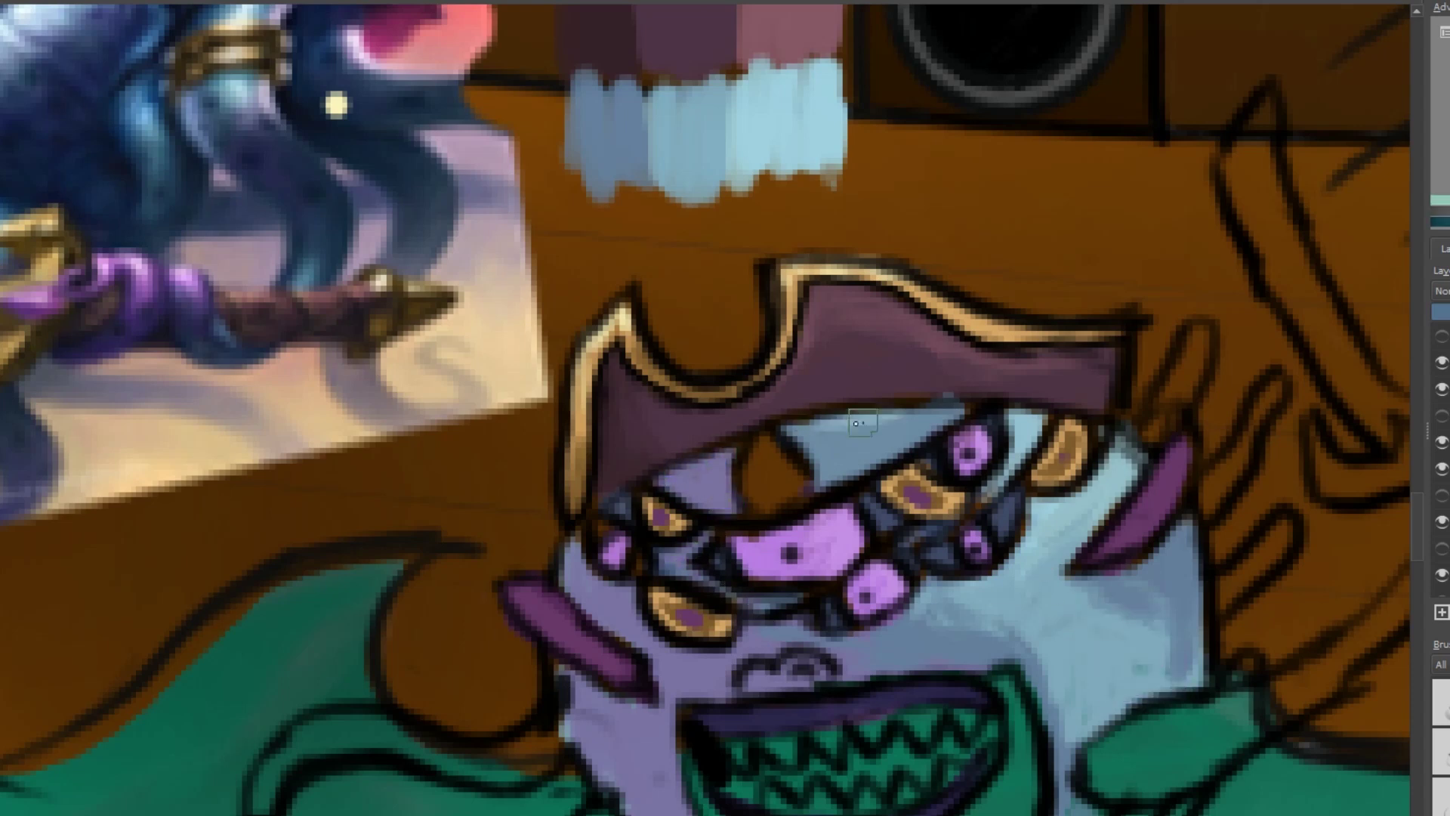
pyautogui.keyDown('ctrl'); pyautogui.click(917, 416); pyautogui.keyUp('ctrl')
# - Paint pink gums along the upper and lower edges of the mouth
pyautogui.scroll(-3, 814, 640)
pyautogui.scroll(3, 814, 640)
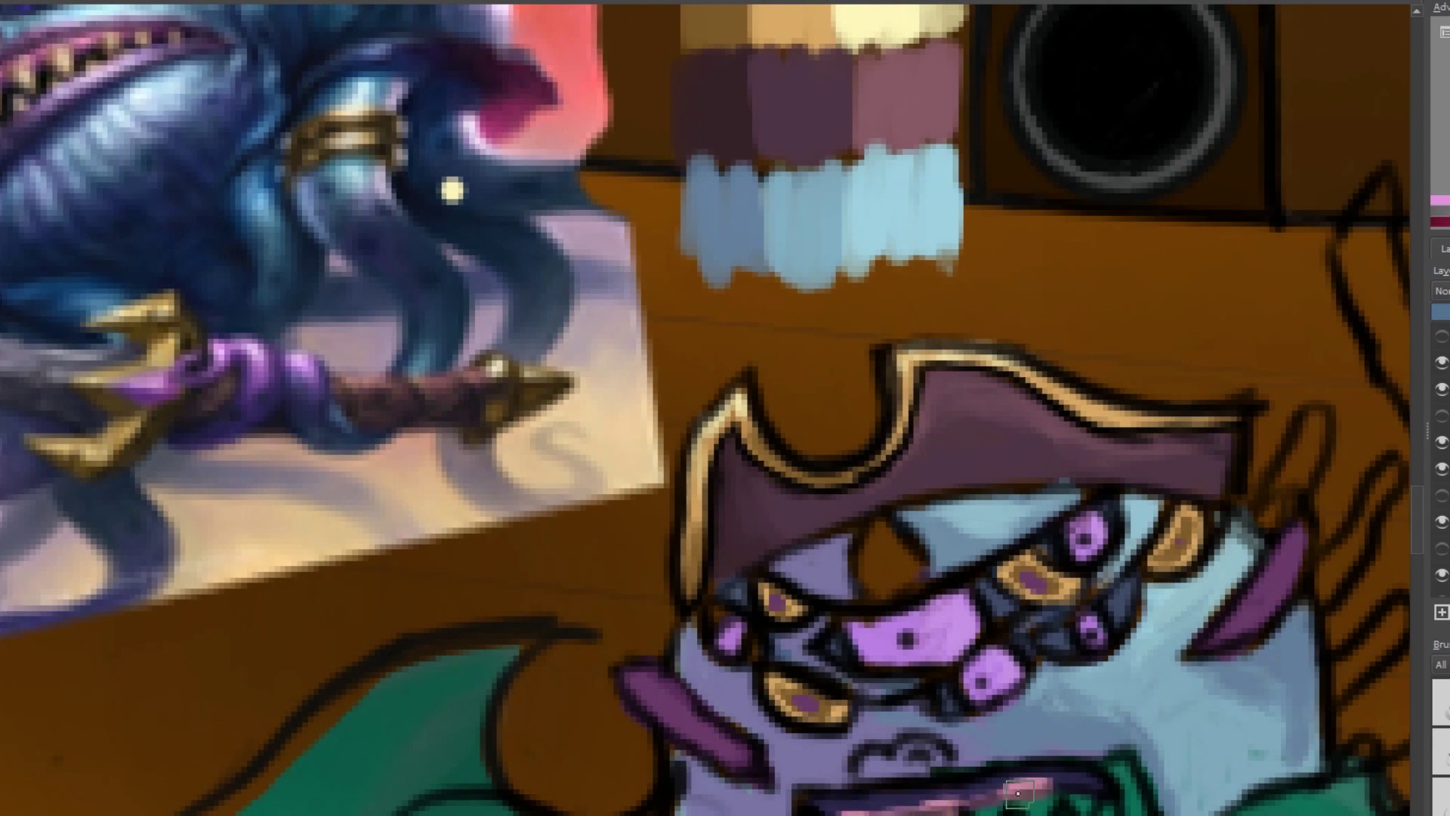
pyautogui.scroll(-5, 1073, 801)
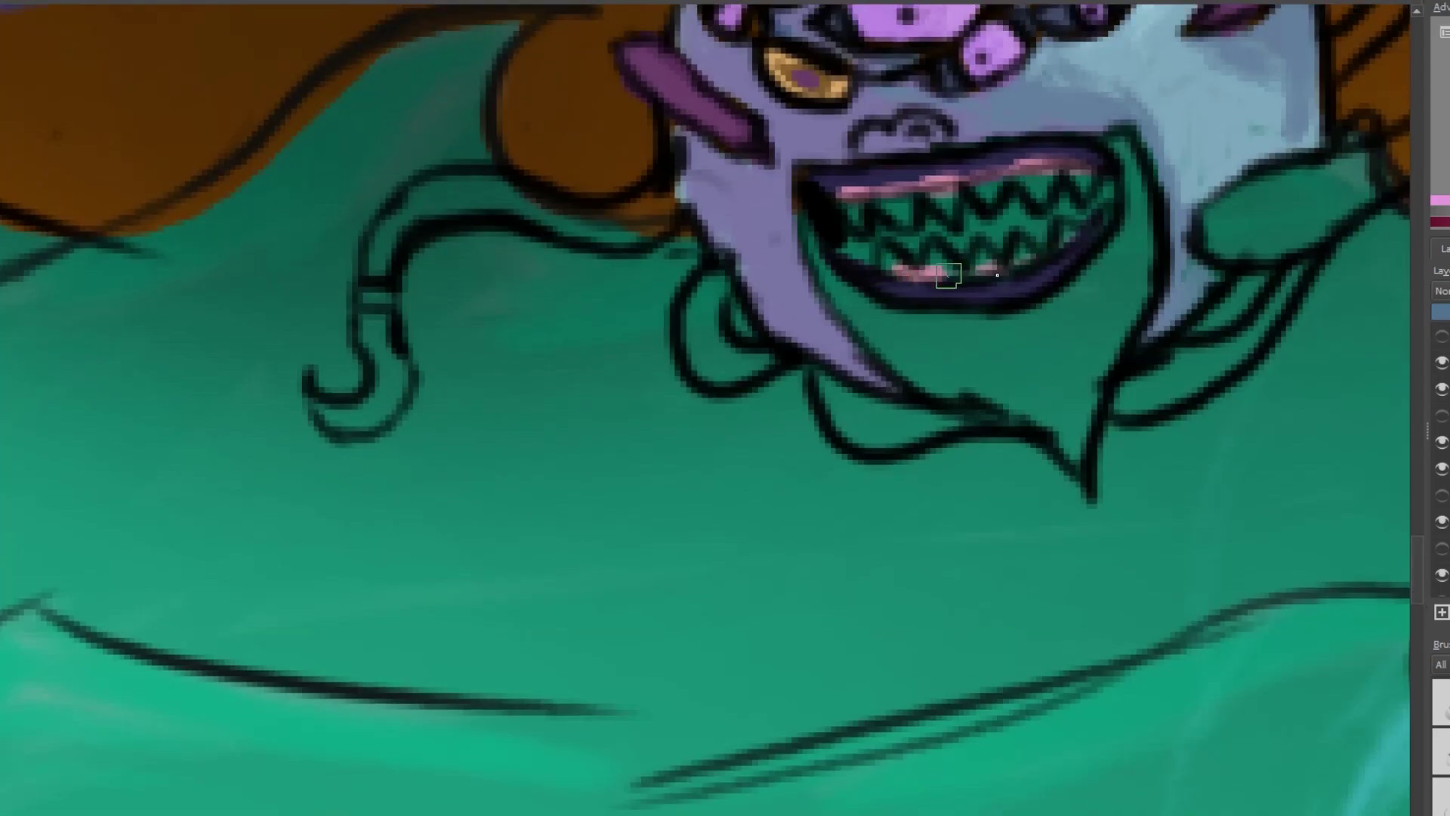
# - Color the upper and lower teeth in cream
pyautogui.moveTo(948, 275); pyautogui.dragTo(945, 772)
pyautogui.moveTo(842, 781); pyautogui.dragTo(1006, 748)
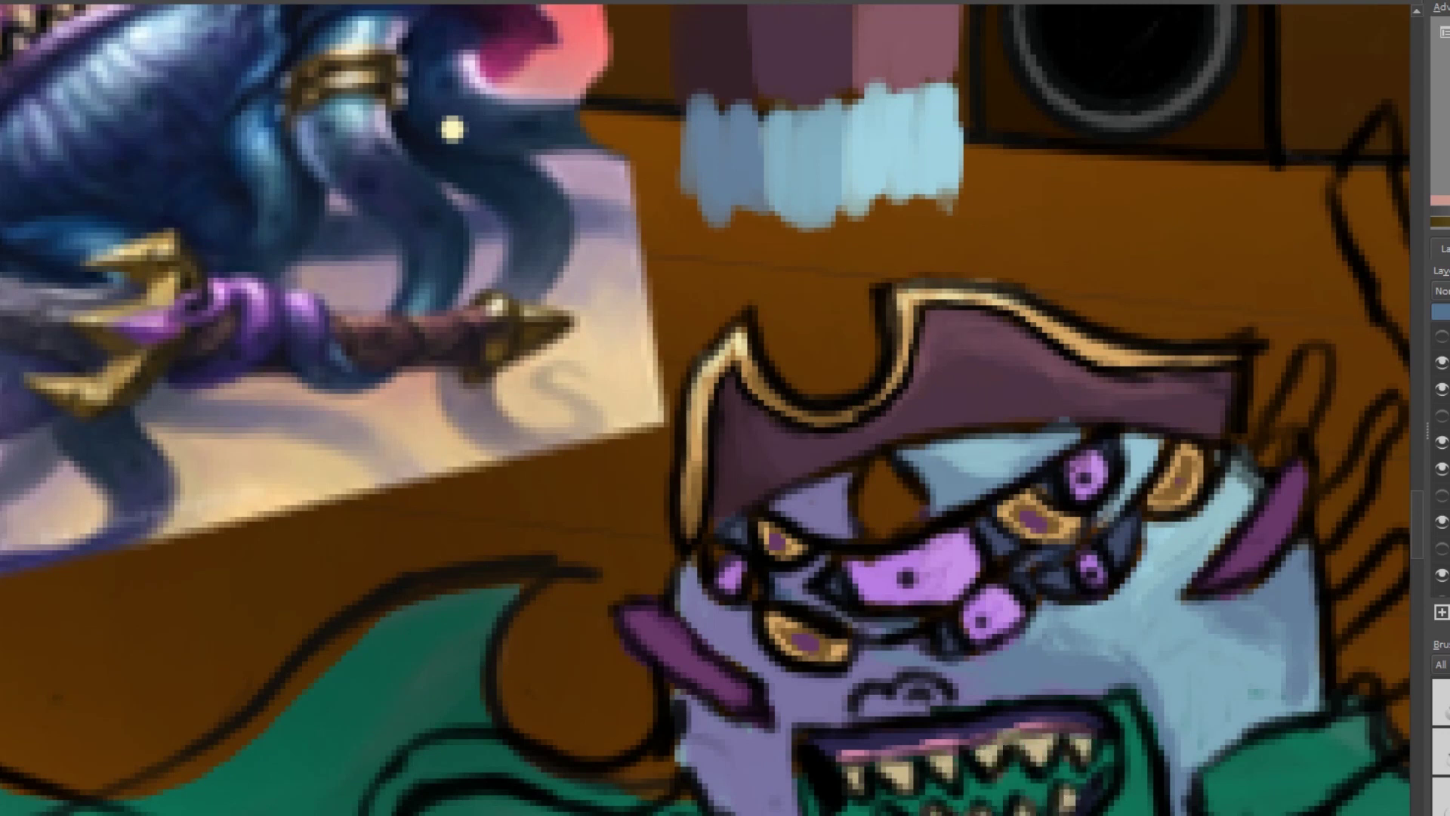
pyautogui.scroll(-2, 1417, 534)
pyautogui.moveTo(1284, 559)
pyautogui.mouseDown()
pyautogui.moveTo(1276, 483)
pyautogui.moveTo(1261, 578)
pyautogui.mouseUp()
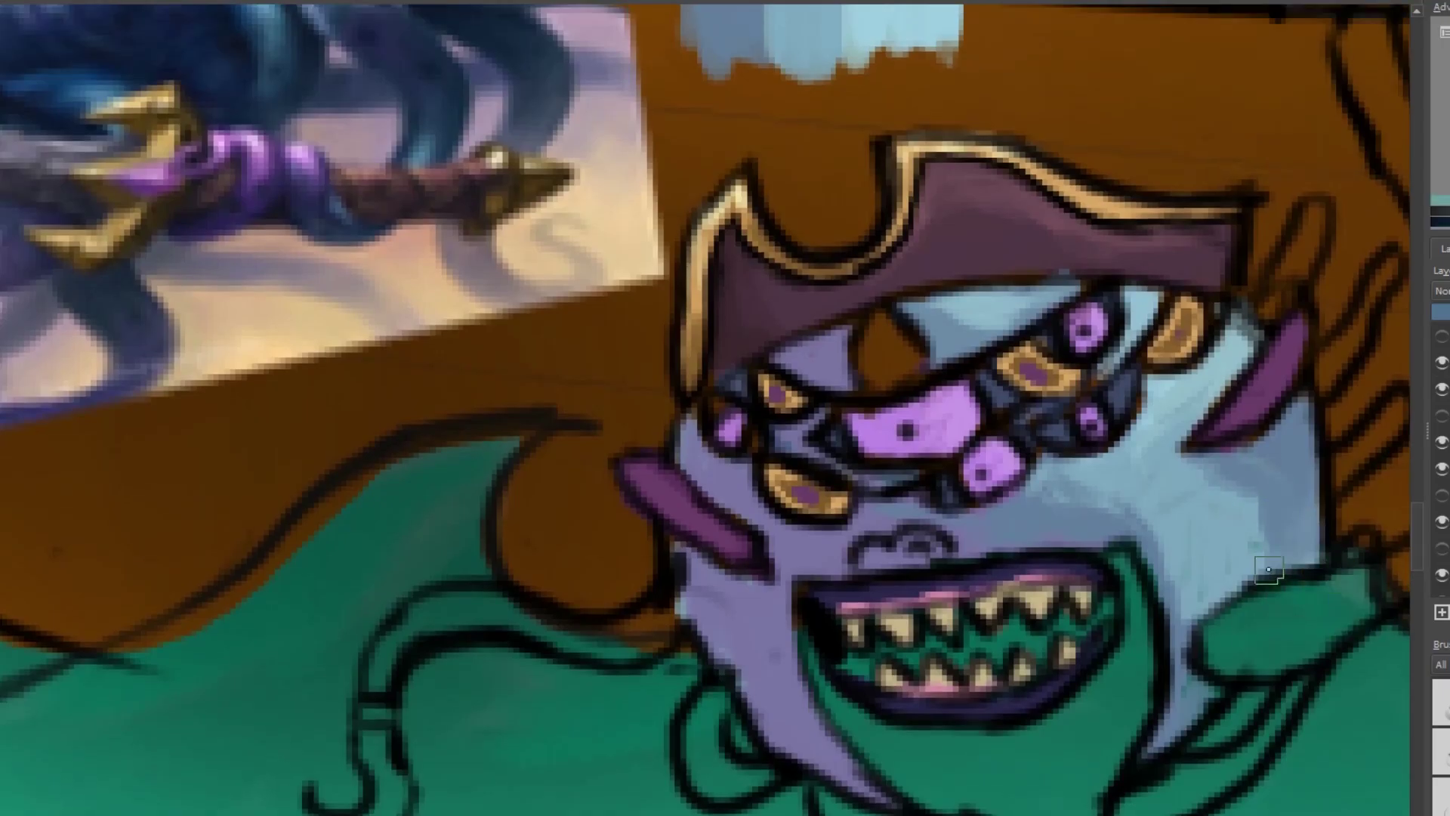
# - Fill the remaining green gaps between and behind the teeth with black
pyautogui.rightClick(664, 484)
pyautogui.click(690, 394)
pyautogui.click(842, 668)
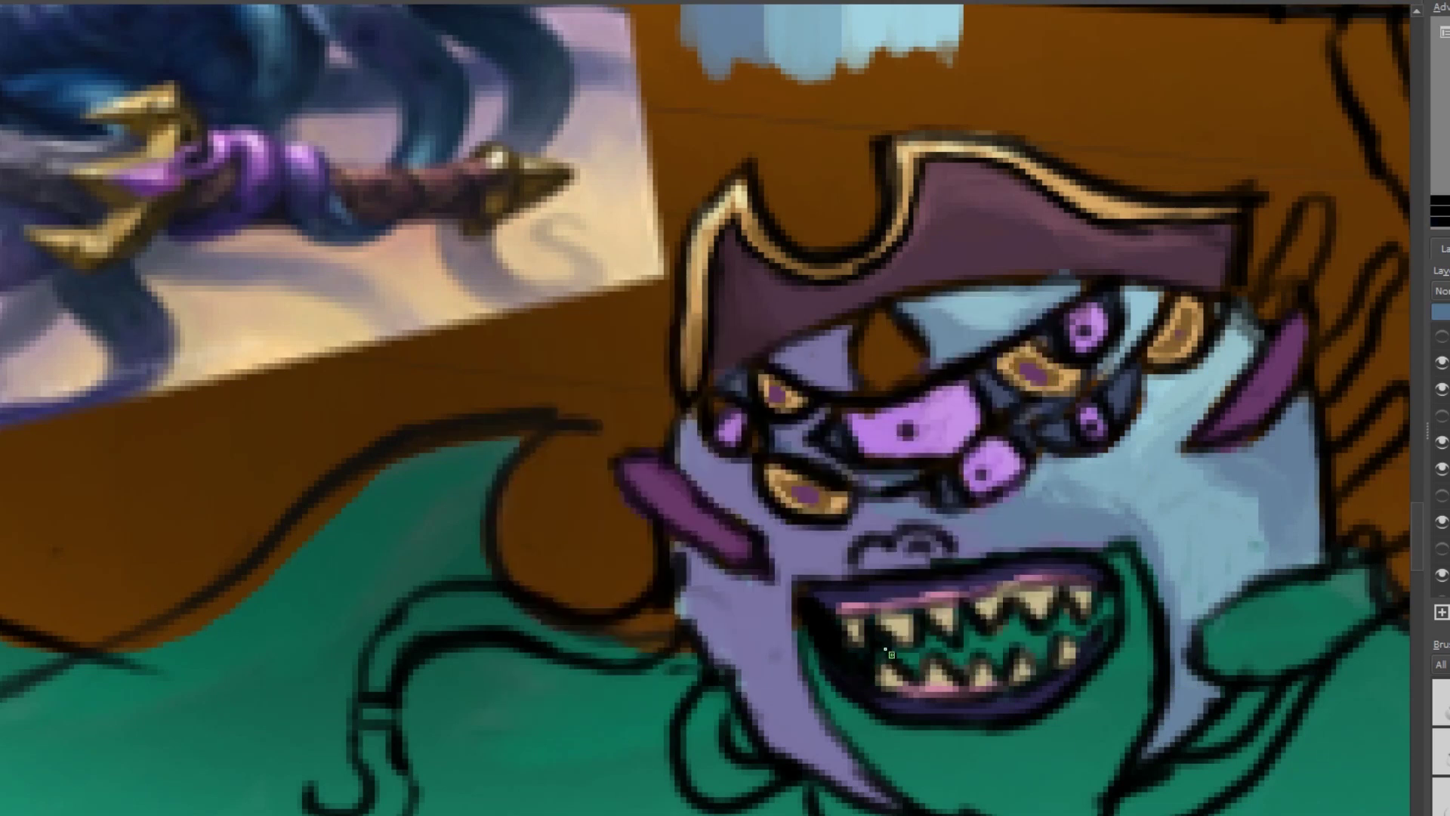
# - Fill the pointed chin beard with blue and paint lighter and darker hair strands flowing toward its tip
pyautogui.scroll(4, 891, 654)
pyautogui.moveTo(567, 562)
pyautogui.mouseDown()
pyautogui.moveTo(638, 532)
pyautogui.moveTo(728, 528)
pyautogui.mouseUp()
pyautogui.rightClick(728, 527)
pyautogui.click(1003, 459)
pyautogui.moveTo(1004, 460)
pyautogui.mouseDown()
pyautogui.moveTo(1155, 401)
pyautogui.moveTo(873, 469)
pyautogui.moveTo(1040, 469)
pyautogui.moveTo(750, 486)
pyautogui.moveTo(740, 573)
pyautogui.moveTo(551, 544)
pyautogui.moveTo(783, 543)
pyautogui.moveTo(751, 466)
pyautogui.moveTo(1042, 529)
pyautogui.mouseUp()
pyautogui.press('-')
pyautogui.press('-')
pyautogui.press('-')
pyautogui.moveTo(638, 108)
pyautogui.mouseDown()
pyautogui.moveTo(769, 447)
pyautogui.moveTo(579, 333)
pyautogui.mouseUp()
pyautogui.moveTo(798, 595)
pyautogui.mouseDown()
pyautogui.moveTo(798, 708)
pyautogui.moveTo(805, 686)
pyautogui.moveTo(771, 747)
pyautogui.moveTo(748, 793)
pyautogui.mouseUp()
pyautogui.moveTo(582, 668)
pyautogui.mouseDown()
pyautogui.moveTo(600, 714)
pyautogui.moveTo(747, 789)
pyautogui.mouseUp()
pyautogui.moveTo(645, 718)
pyautogui.mouseDown()
pyautogui.moveTo(750, 774)
pyautogui.moveTo(712, 732)
pyautogui.mouseUp()
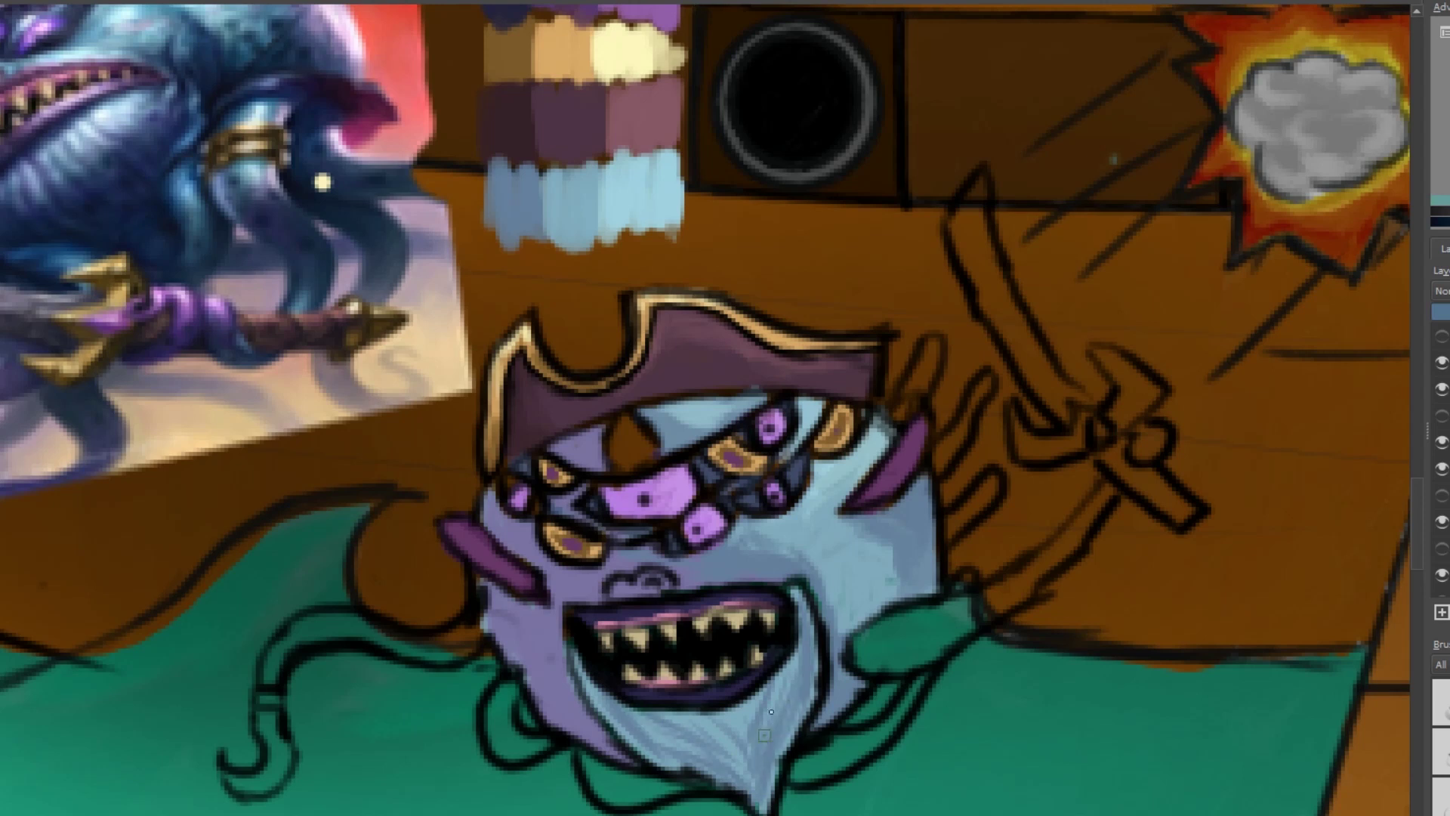
pyautogui.moveTo(703, 777)
pyautogui.mouseDown()
pyautogui.moveTo(665, 729)
pyautogui.moveTo(748, 740)
pyautogui.moveTo(800, 642)
pyautogui.moveTo(777, 696)
pyautogui.mouseUp()
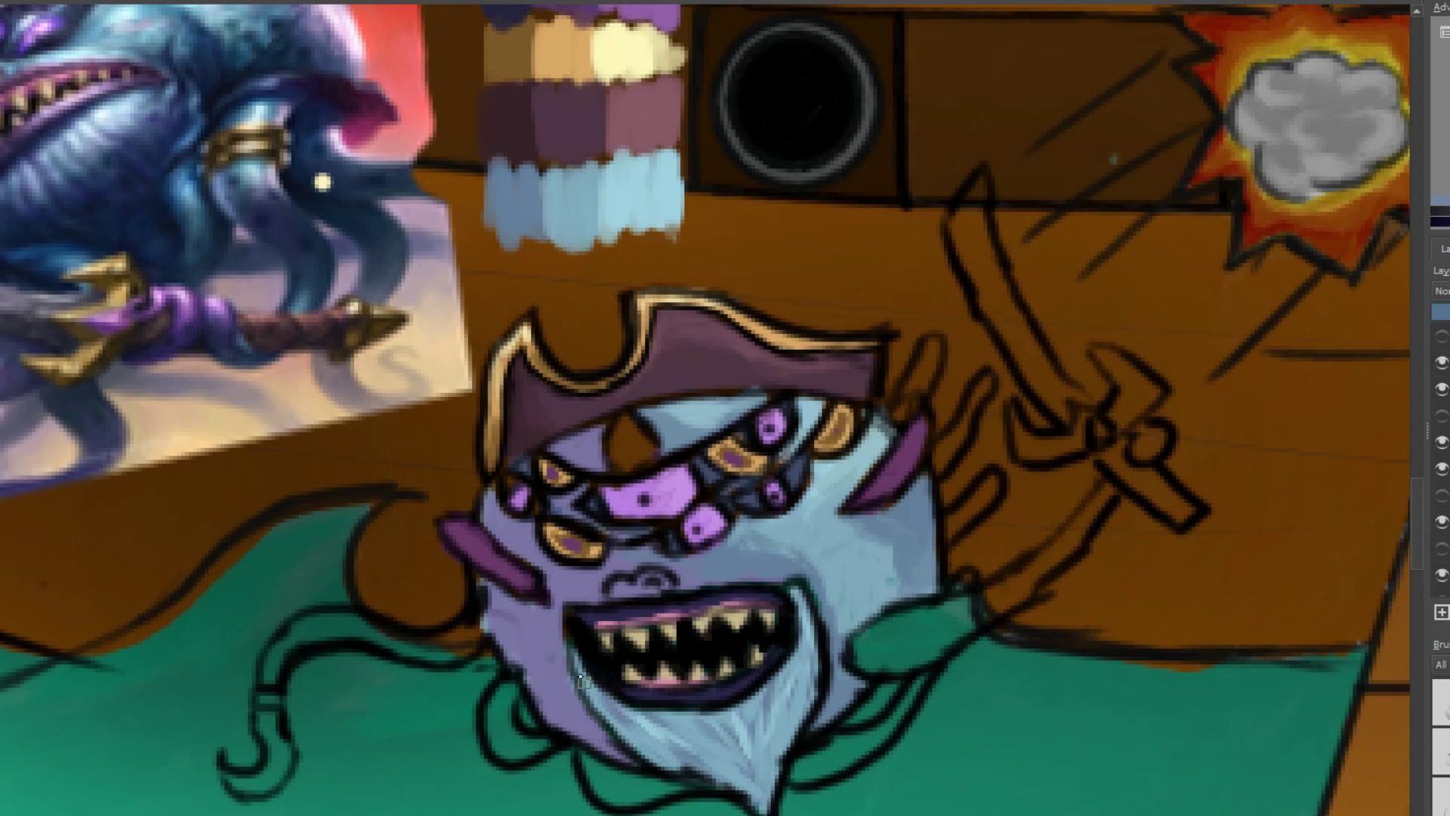
# - Add a bright purple glow to the large central eye and the smaller purple eyes
pyautogui.scroll(-1, 777, 616)
pyautogui.keyDown('ctrl'); pyautogui.click(687, 533); pyautogui.keyUp('ctrl')
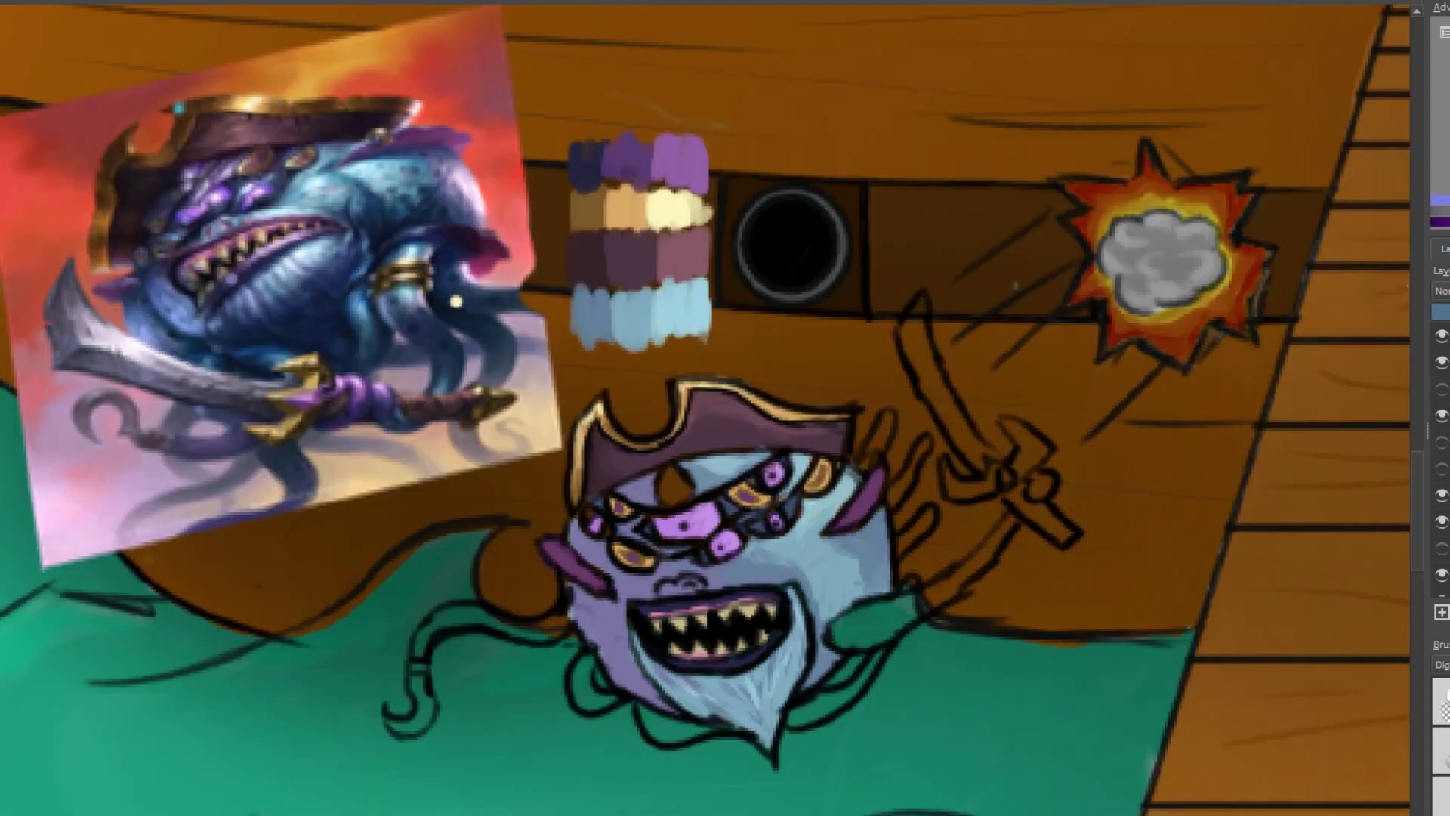
pyautogui.scroll(3, 706, 521)
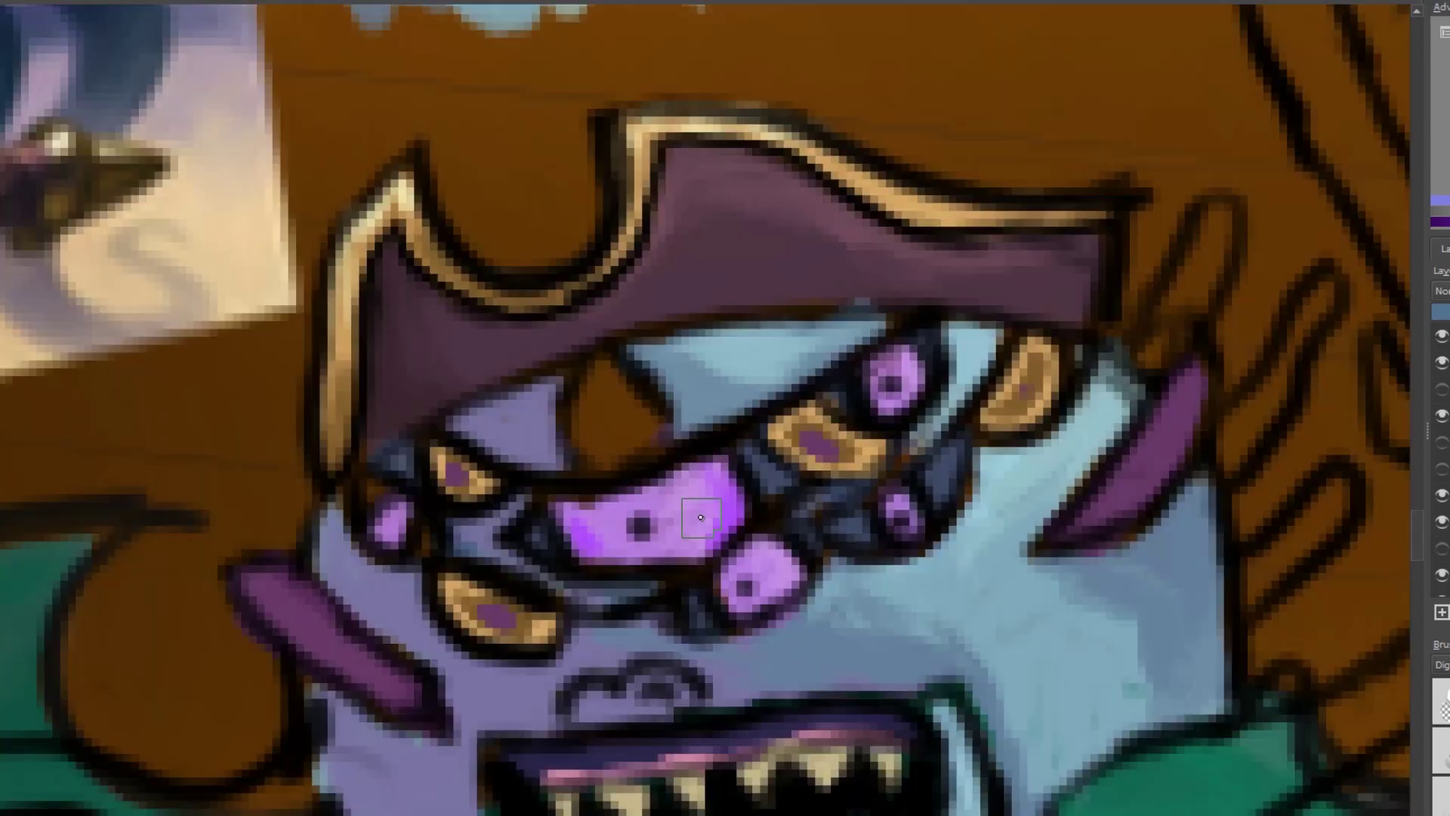
pyautogui.rightClick(708, 496)
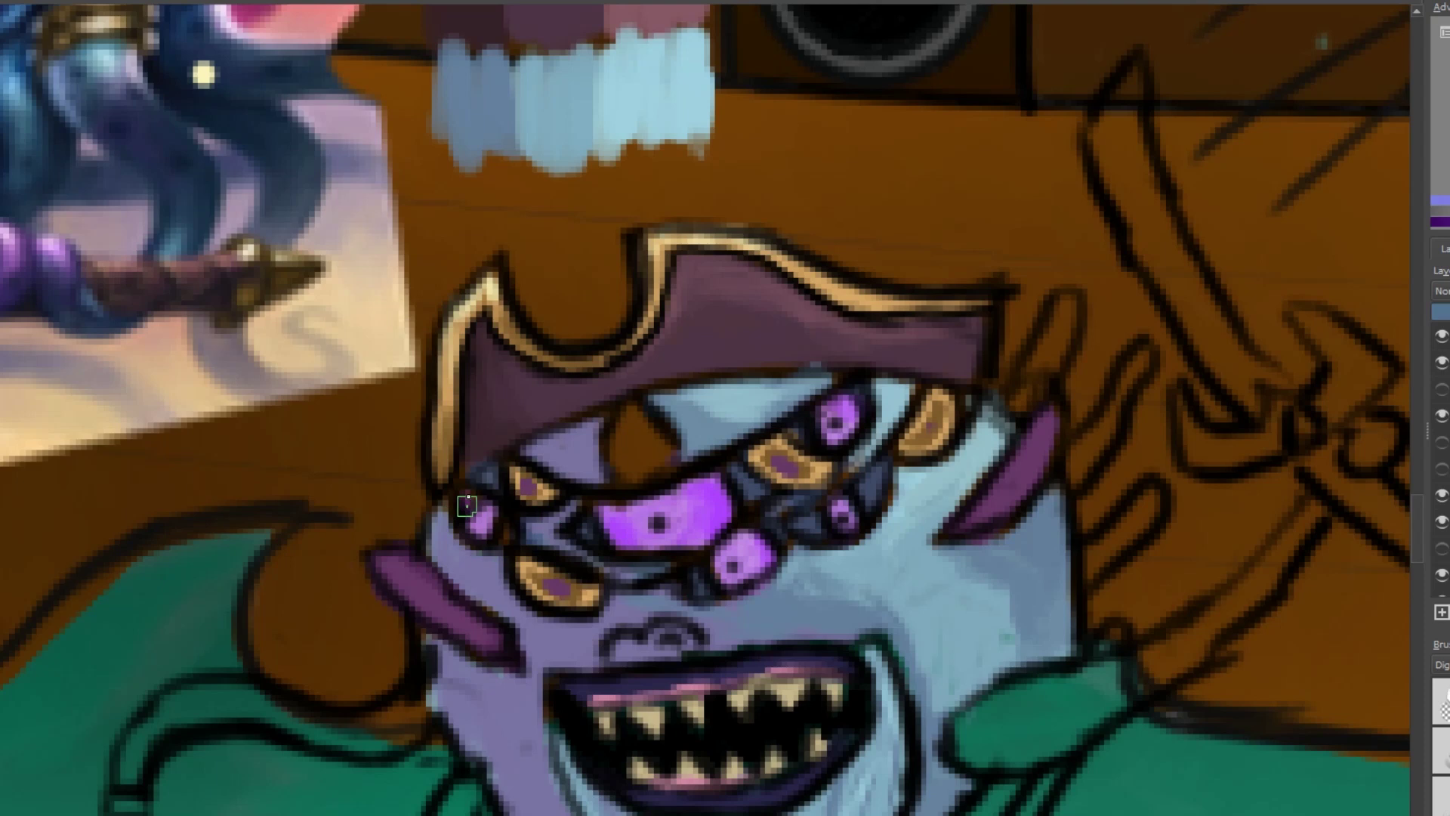
# - Paint the pointed shape in the middle of the forehead purple, with lighter and darker shading
pyautogui.moveTo(624, 411); pyautogui.dragTo(627, 481)
pyautogui.rightClick(700, 370)
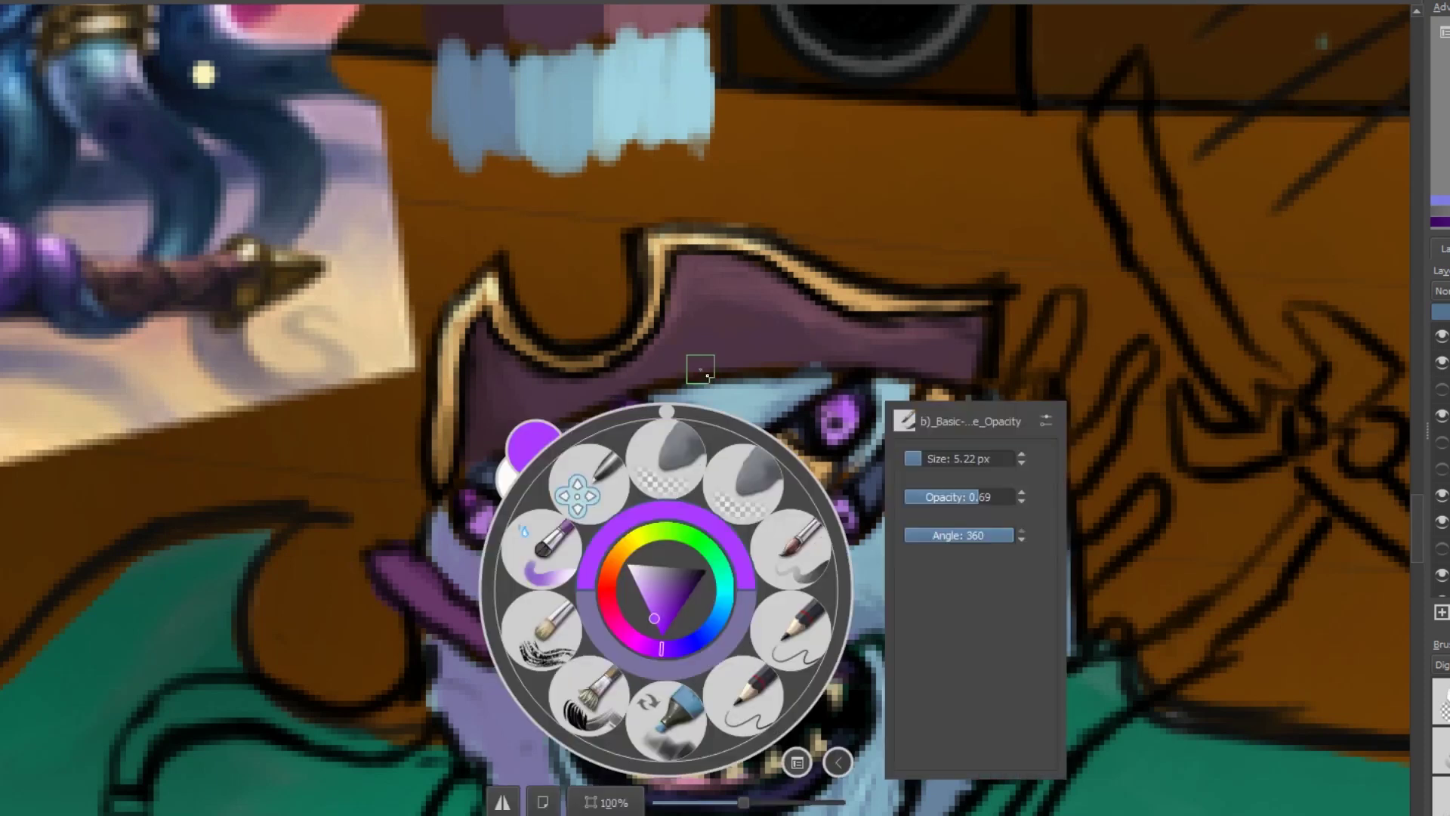
pyautogui.click(650, 602)
pyautogui.moveTo(627, 426); pyautogui.dragTo(634, 472)
pyautogui.rightClick(634, 450)
pyautogui.rightClick(634, 450)
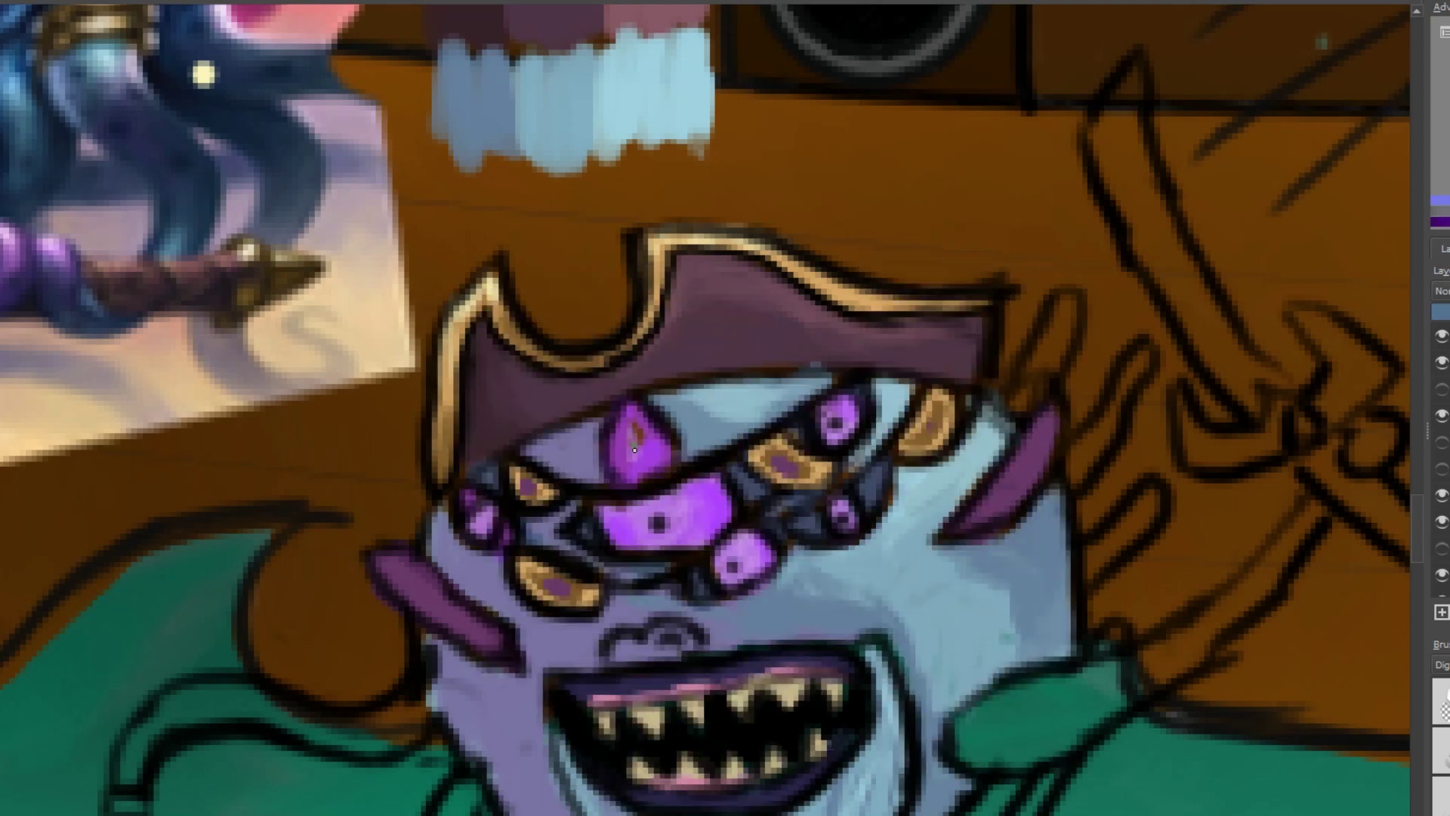
# - Blend sampled blues across the sword-arm cheek with the Wet Paint brush, adding a soft light spot below the ear fin
pyautogui.scroll(-5, 637, 480)
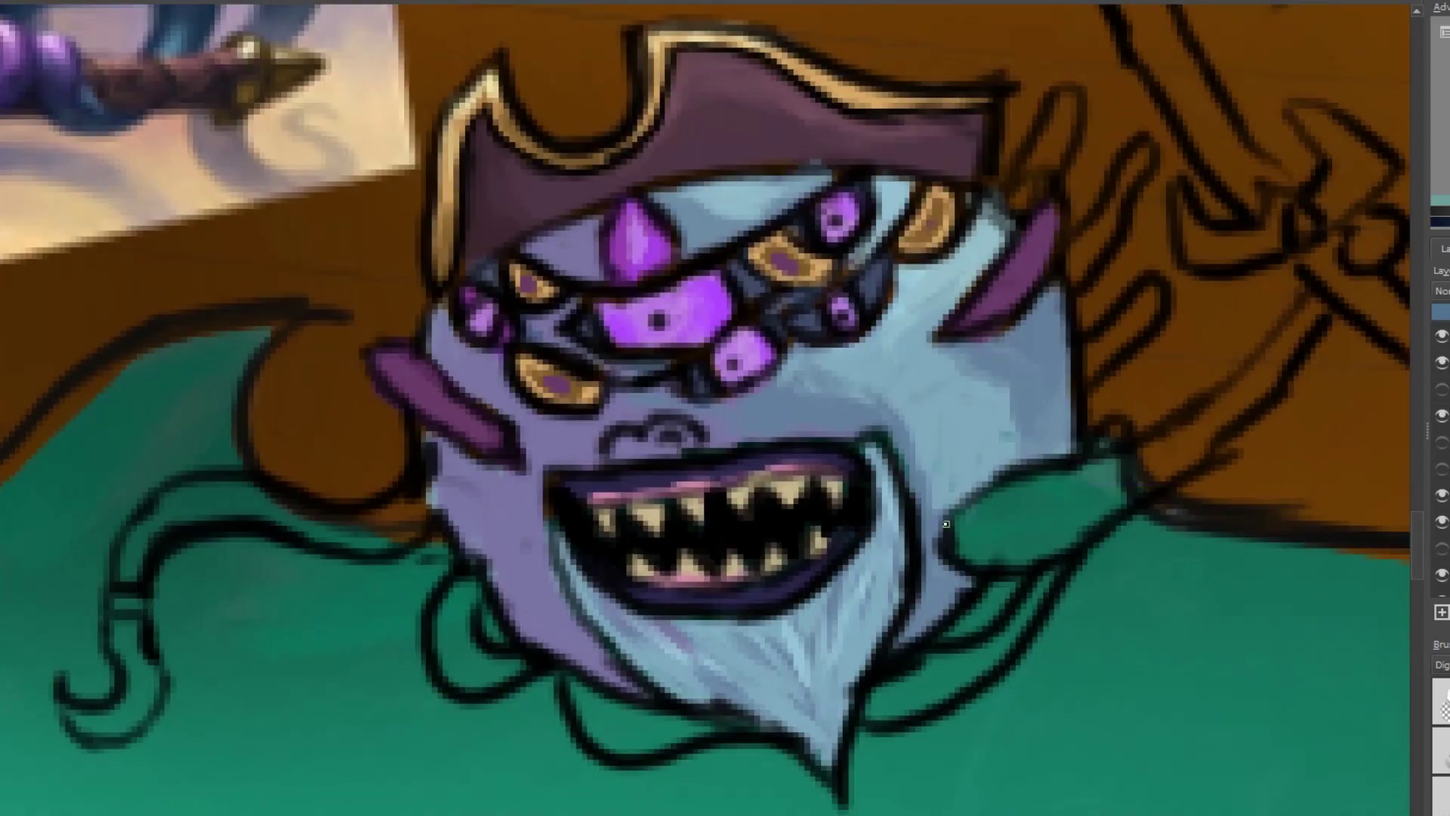
pyautogui.rightClick(841, 310)
pyautogui.moveTo(857, 316); pyautogui.dragTo(869, 337)
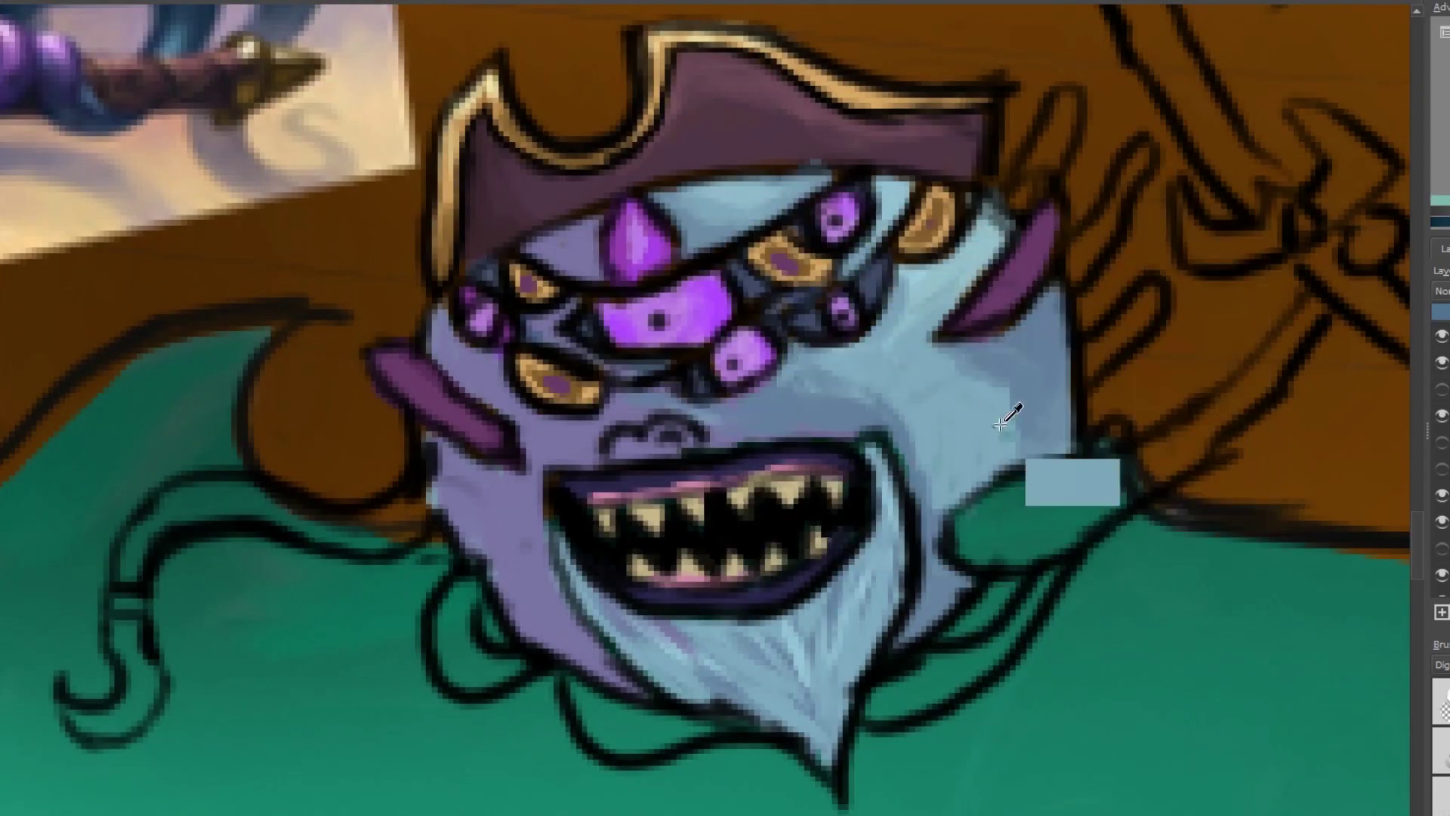
pyautogui.rightClick(991, 451)
pyautogui.rightClick(988, 450)
pyautogui.rightClick(987, 415)
pyautogui.rightClick(998, 308)
pyautogui.click(959, 410)
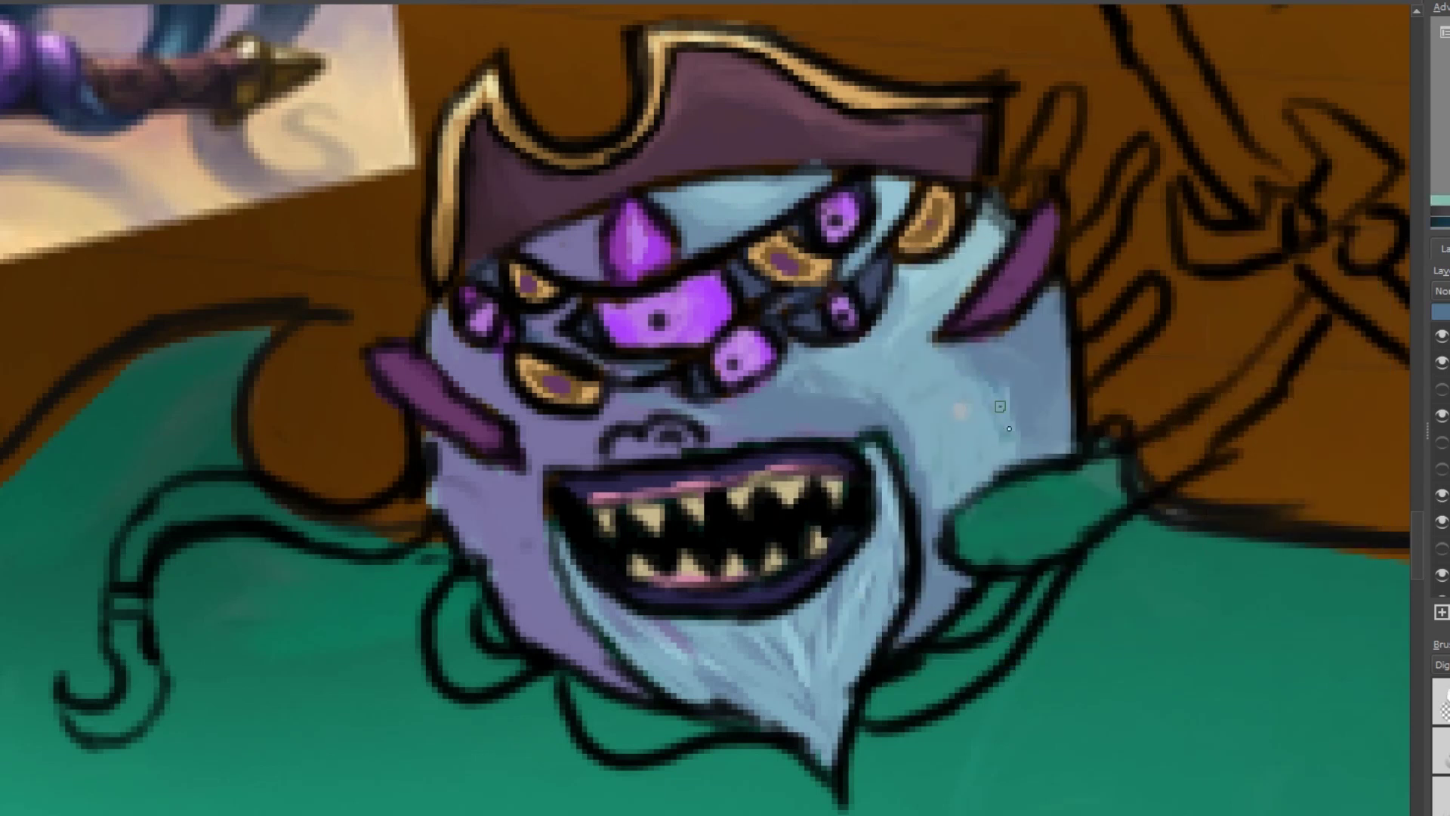
pyautogui.rightClick(990, 414)
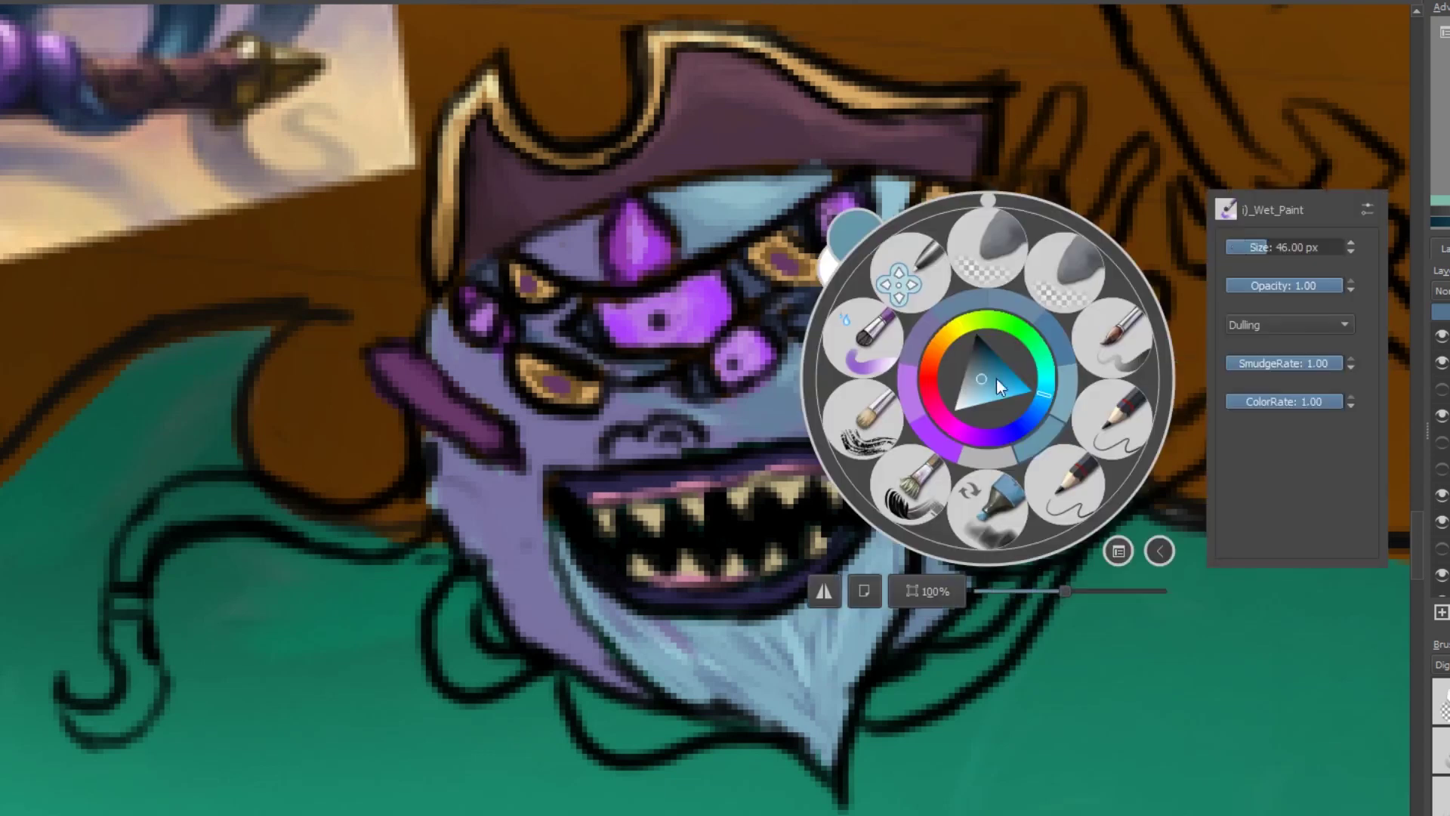
pyautogui.rightClick(1027, 408)
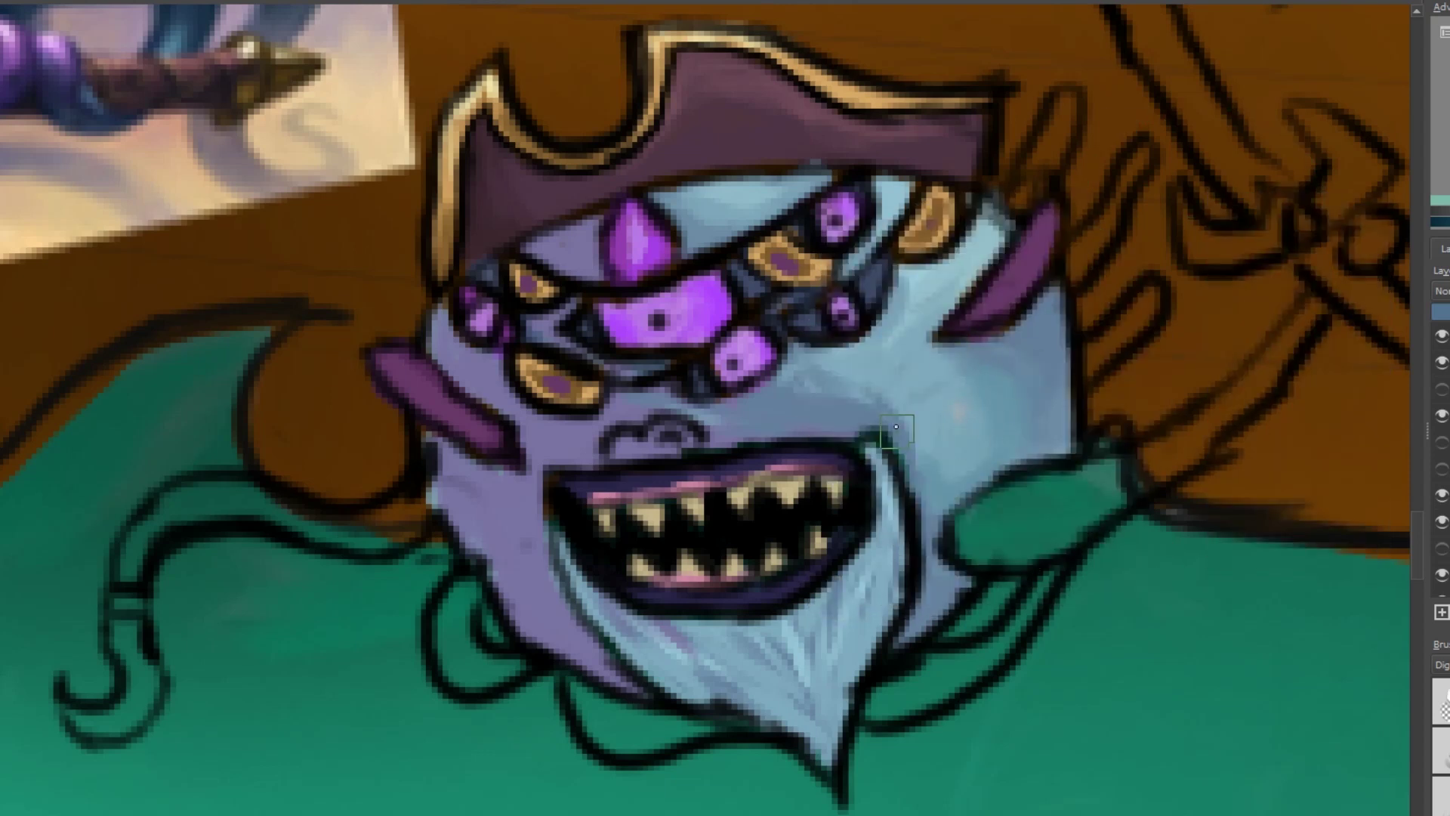
# - Smooth the blue tones between the eyes and mouth and darken the outer edge of the lavender jaw
pyautogui.keyDown('ctrl'); pyautogui.click(787, 373); pyautogui.keyUp('ctrl')
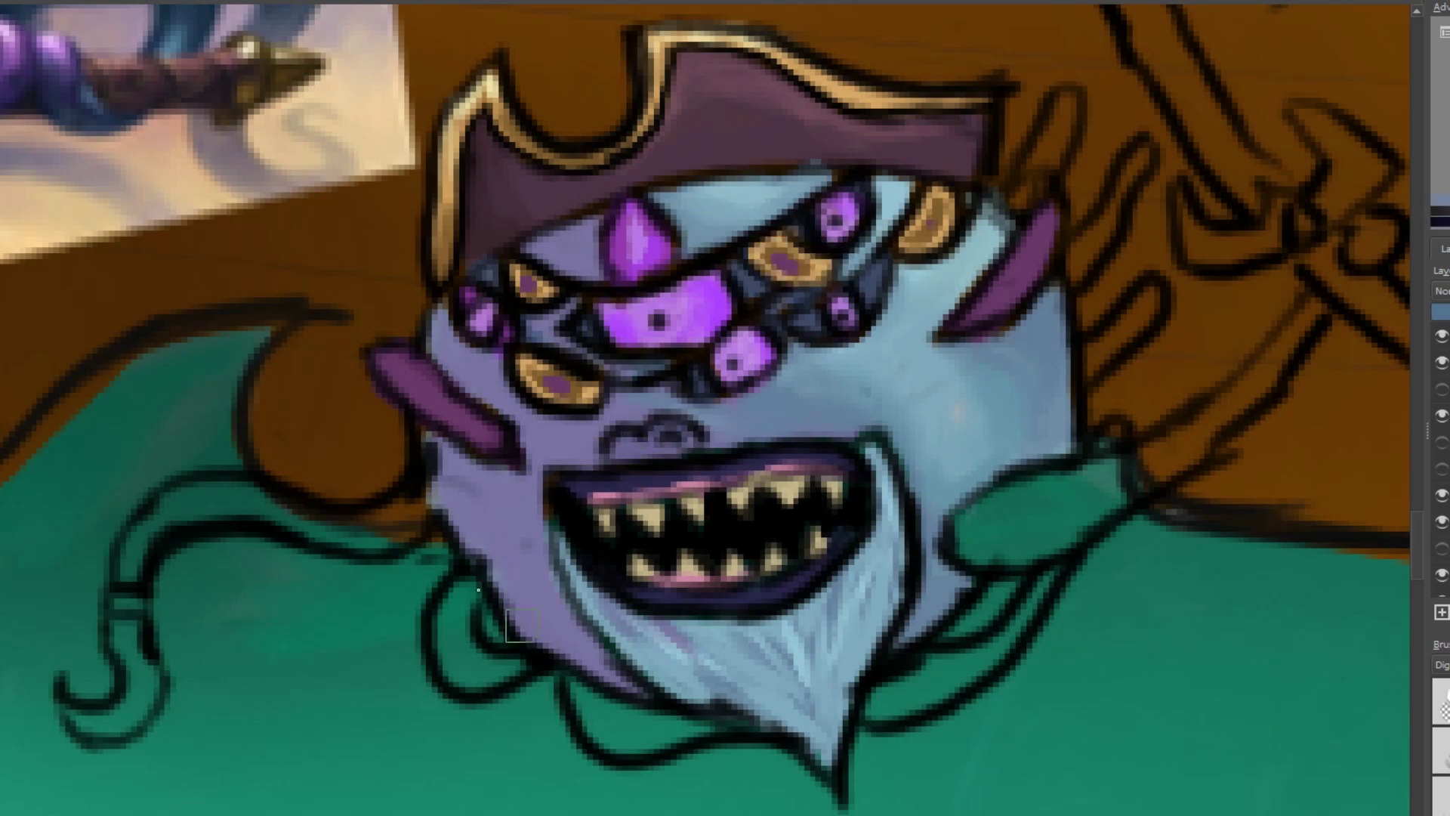
pyautogui.keyDown('ctrl'); pyautogui.click(808, 647); pyautogui.keyUp('ctrl')
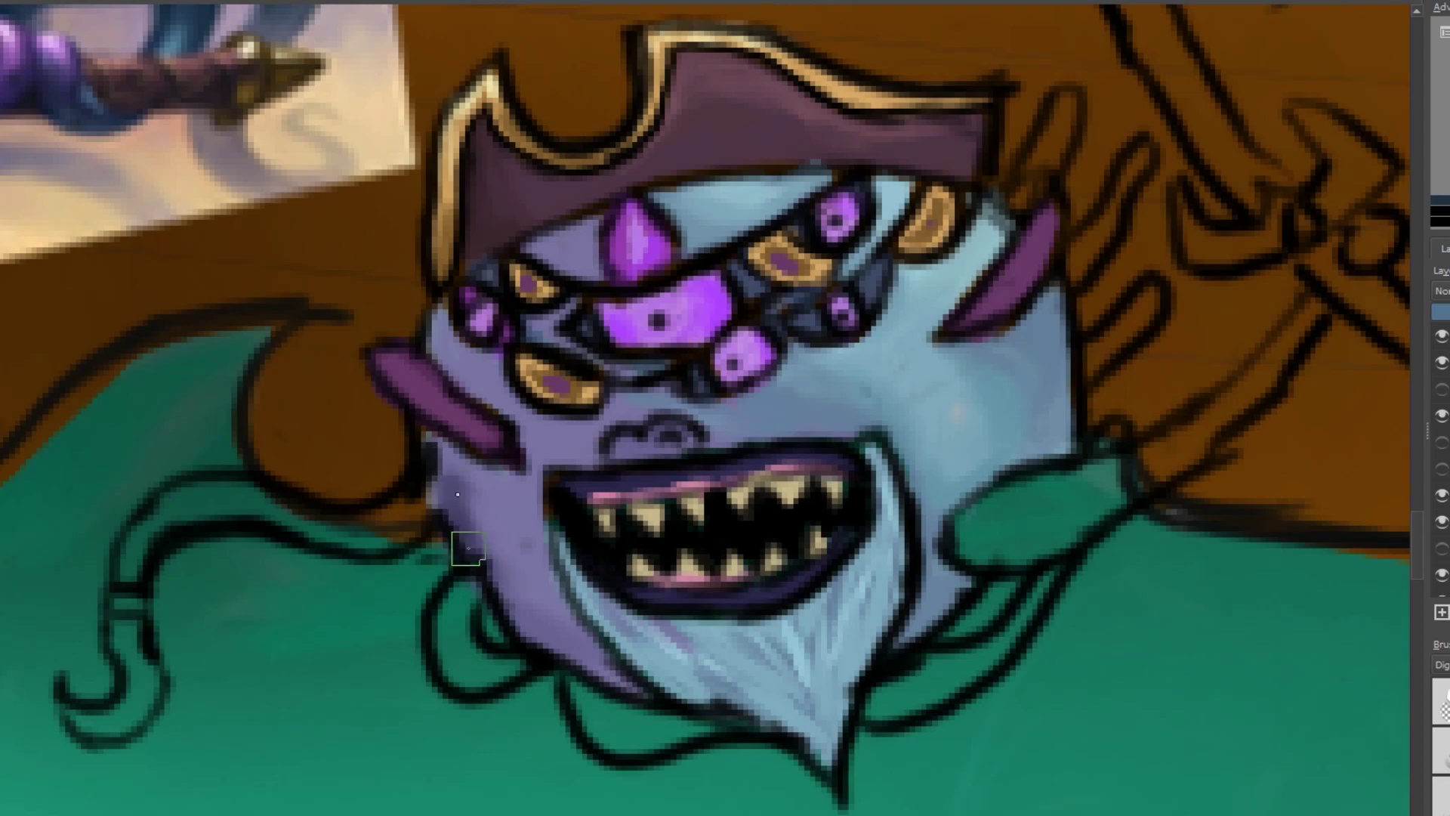
pyautogui.keyDown('ctrl'); pyautogui.click(1072, 310); pyautogui.keyUp('ctrl')
# - Paint the sword-arm tentacle grey-blue up to the sword hilt and blend lighter blue along its upper side
pyautogui.rightClick(971, 534)
pyautogui.keyDown('ctrl'); pyautogui.click(993, 536); pyautogui.keyUp('ctrl')
pyautogui.moveTo(993, 537)
pyautogui.mouseDown()
pyautogui.moveTo(1029, 561)
pyautogui.moveTo(1187, 458)
pyautogui.moveTo(1321, 309)
pyautogui.mouseUp()
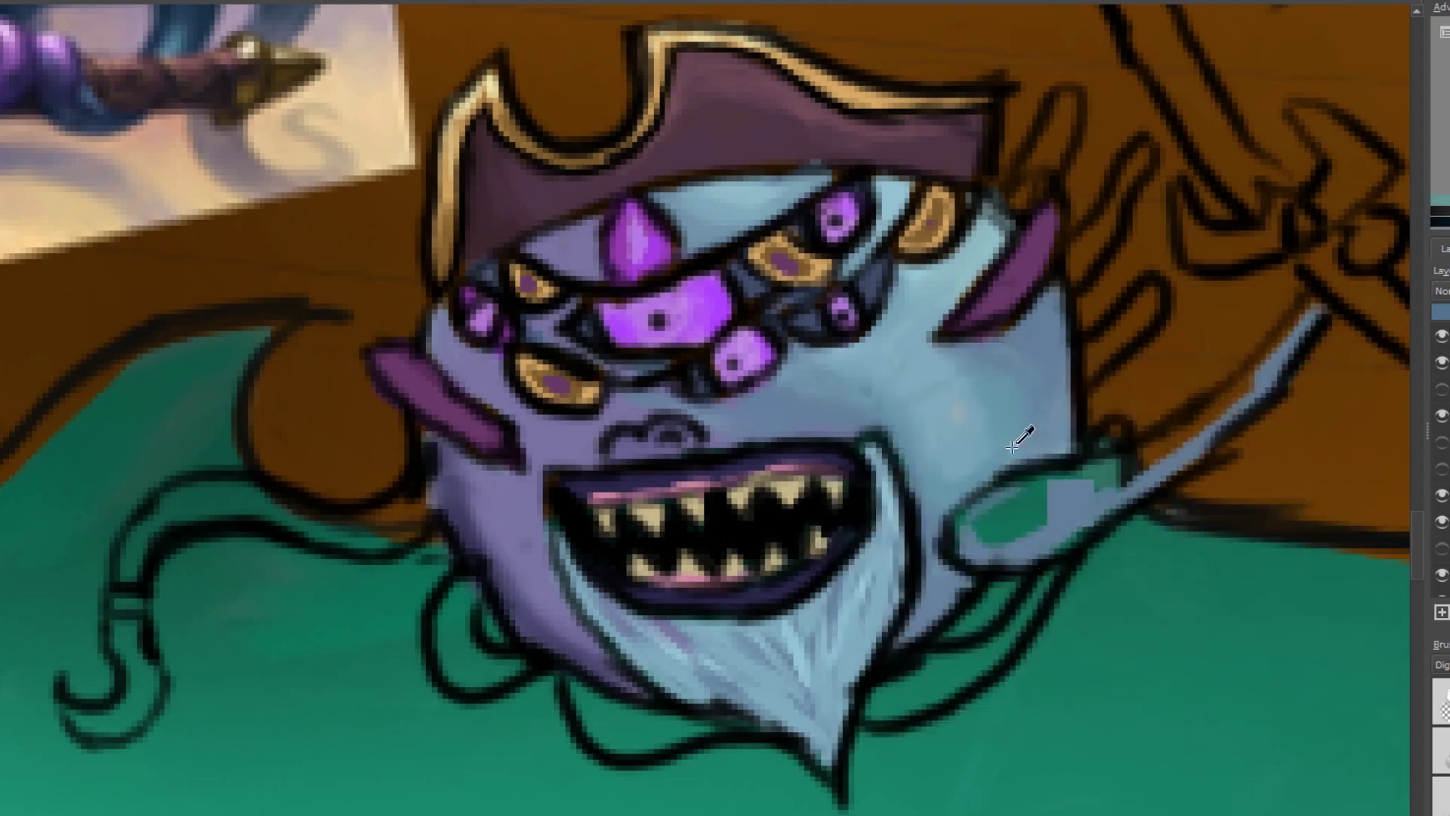
pyautogui.moveTo(979, 528)
pyautogui.mouseDown()
pyautogui.moveTo(1025, 533)
pyautogui.moveTo(1064, 491)
pyautogui.moveTo(1082, 529)
pyautogui.moveTo(996, 511)
pyautogui.moveTo(996, 494)
pyautogui.moveTo(1183, 442)
pyautogui.mouseUp()
pyautogui.moveTo(1092, 476)
pyautogui.mouseDown()
pyautogui.moveTo(1050, 514)
pyautogui.moveTo(1046, 483)
pyautogui.mouseUp()
pyautogui.moveTo(959, 525); pyautogui.dragTo(1091, 468)
pyautogui.rightClick(986, 433)
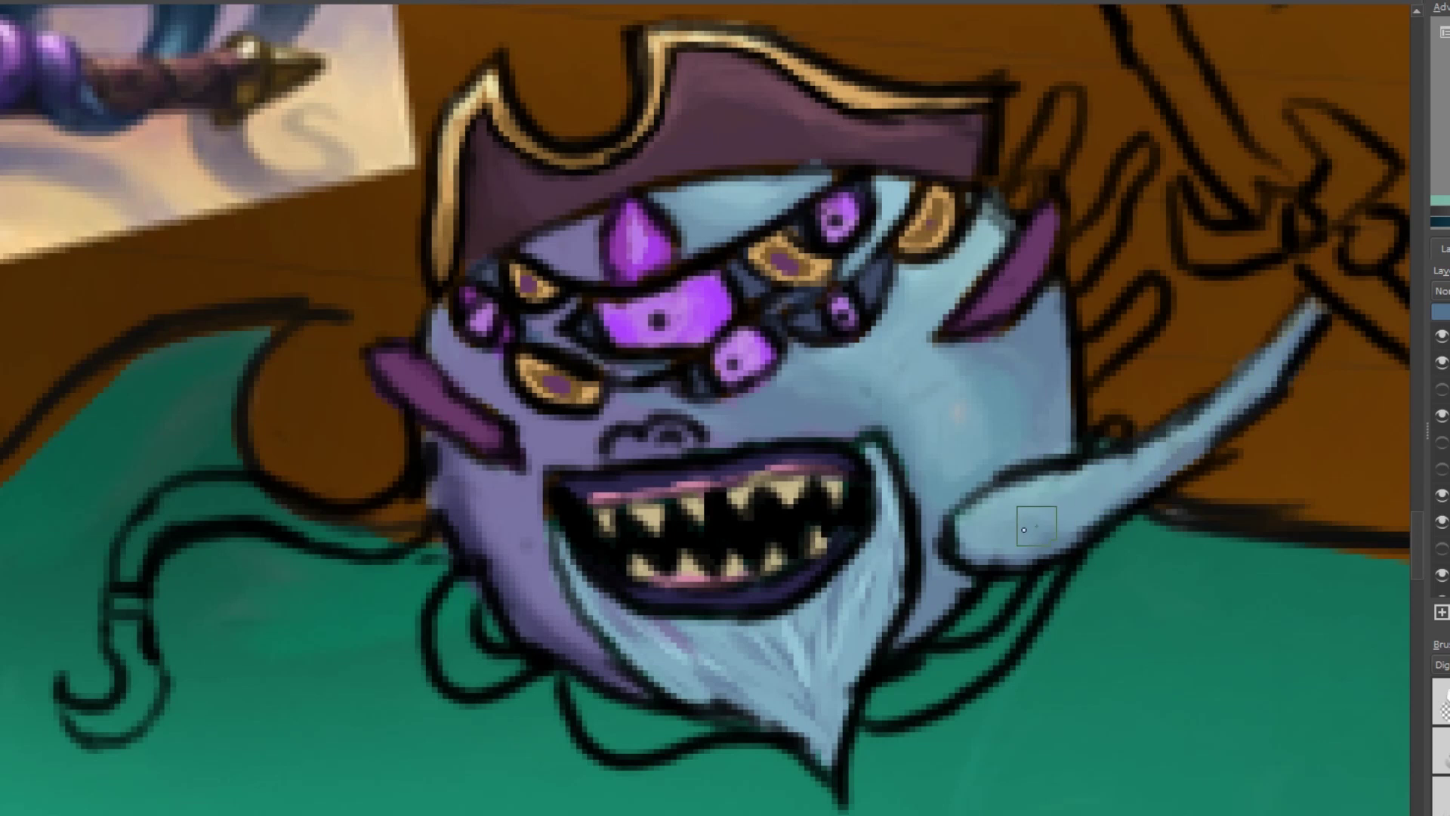
pyautogui.keyDown('ctrl'); pyautogui.click(1053, 342); pyautogui.keyUp('ctrl')
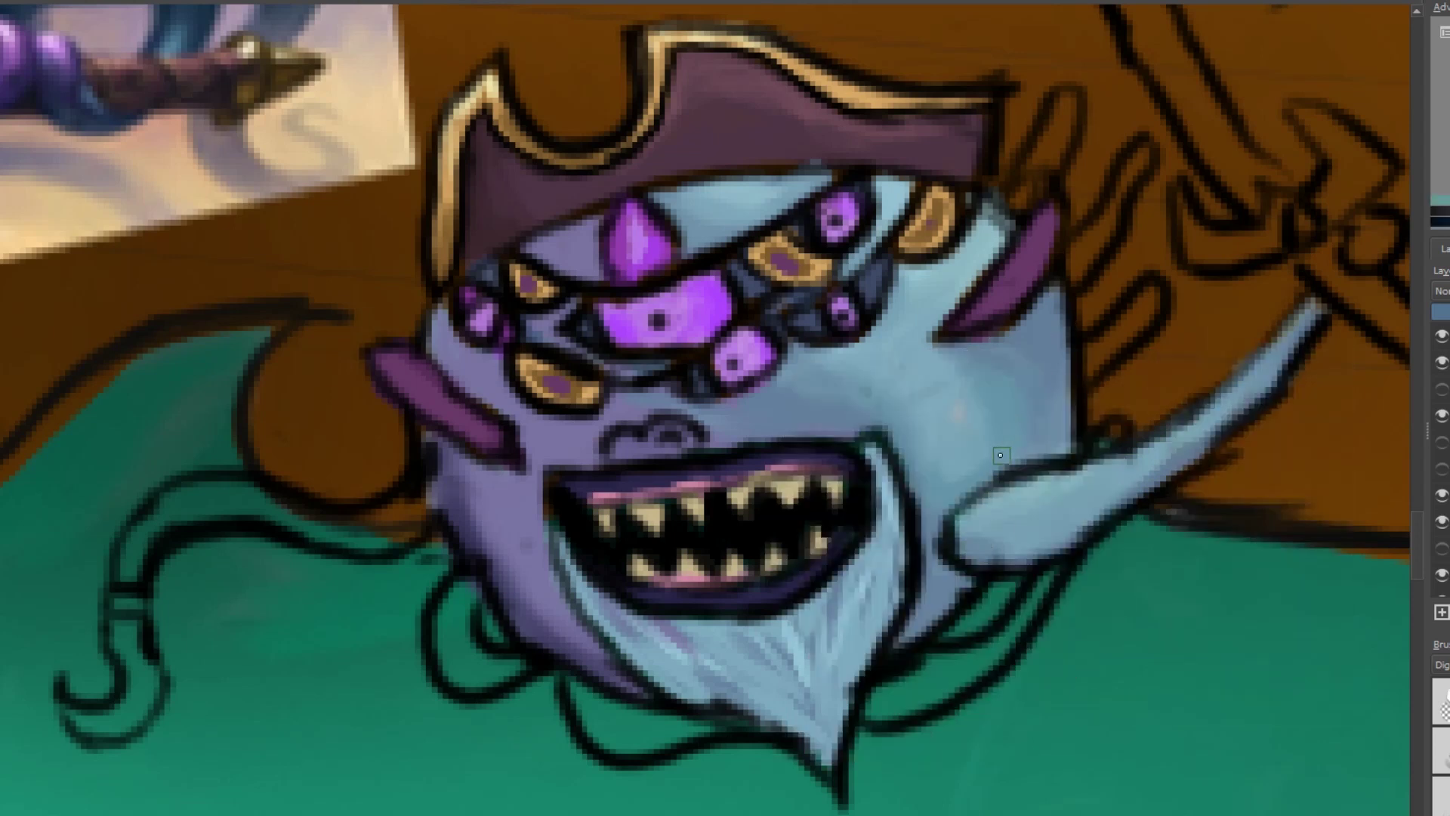
# - Paint the curved tentacle beneath the sword arm grey-blue and blend in a lighter blue
pyautogui.rightClick(614, 609)
pyautogui.moveTo(978, 664)
pyautogui.mouseDown()
pyautogui.moveTo(880, 713)
pyautogui.moveTo(964, 689)
pyautogui.mouseUp()
pyautogui.moveTo(1008, 645); pyautogui.dragTo(1029, 603)
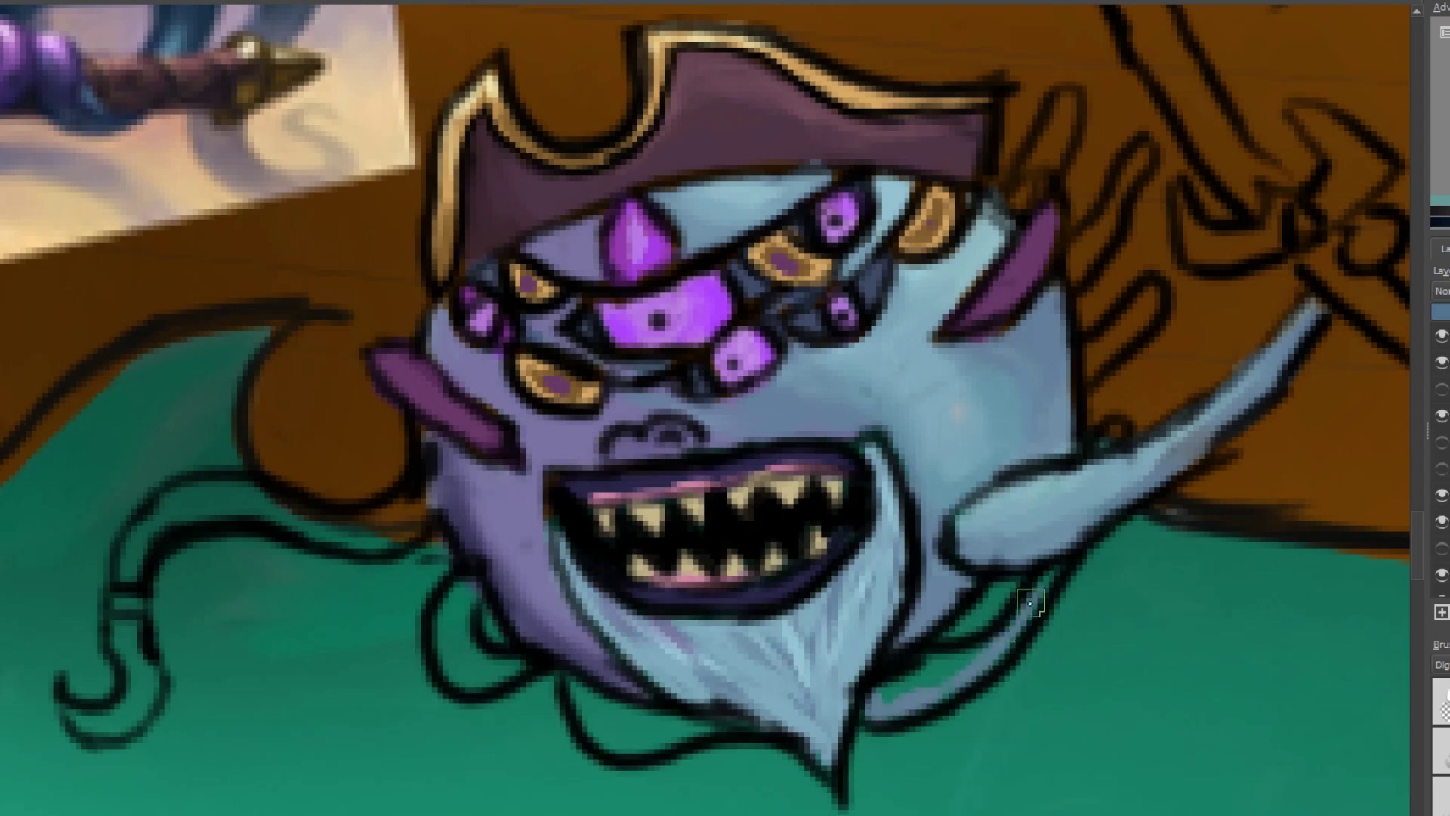
pyautogui.rightClick(951, 657)
pyautogui.click(929, 704)
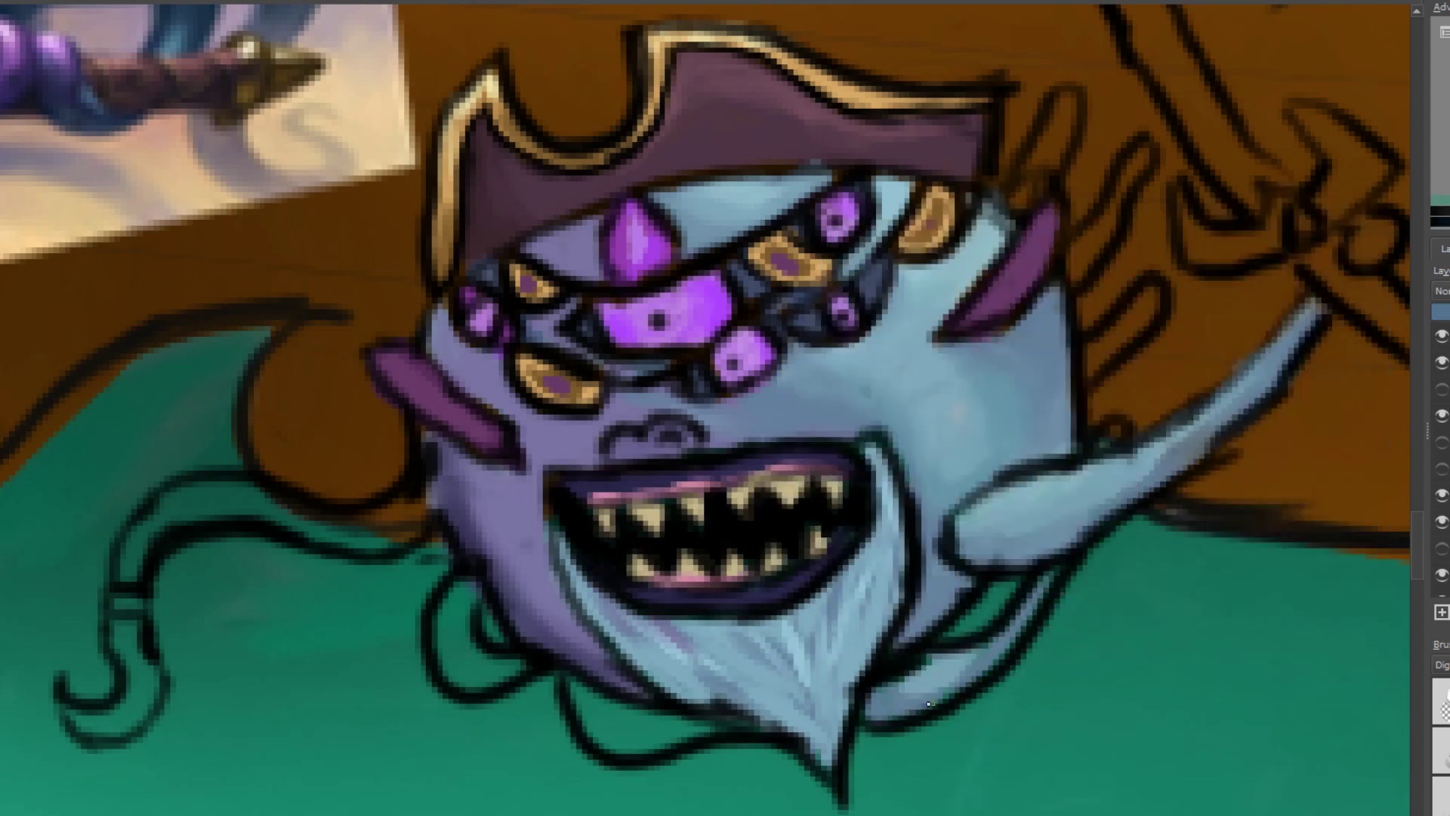
# - Finish blending the tentacle beneath the sword arm and paint the tentacle under the lower jaw light blue with a grey-blue edge
pyautogui.rightClick(991, 654)
pyautogui.rightClick(970, 669)
pyautogui.rightClick(945, 683)
pyautogui.rightClick(923, 700)
pyautogui.rightClick(917, 699)
pyautogui.rightClick(909, 696)
pyautogui.moveTo(573, 679); pyautogui.dragTo(680, 725)
pyautogui.moveTo(597, 706); pyautogui.dragTo(639, 744)
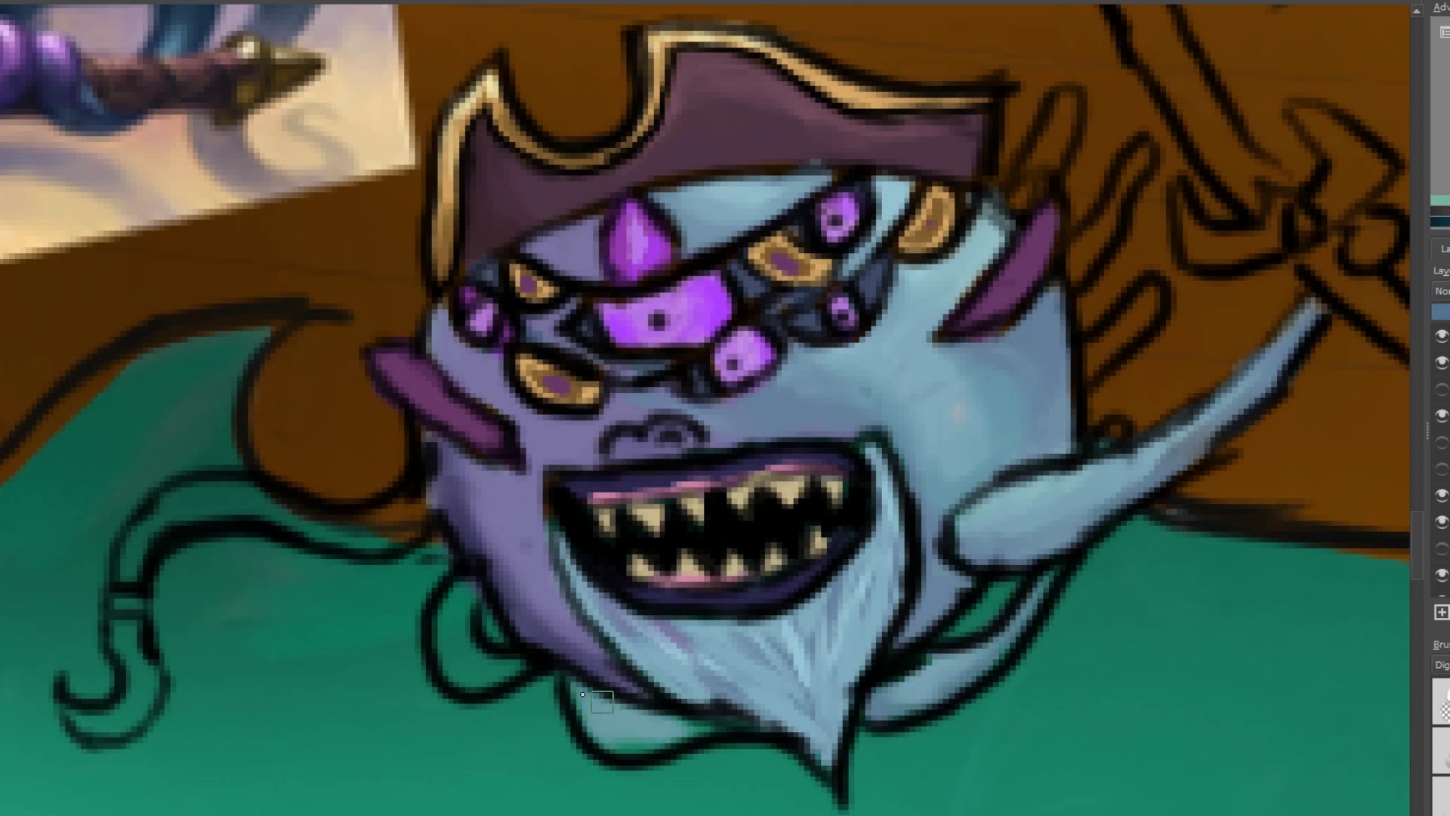
pyautogui.moveTo(578, 668); pyautogui.dragTo(710, 725)
pyautogui.moveTo(578, 717); pyautogui.dragTo(625, 746)
pyautogui.scroll(-2, 621, 778)
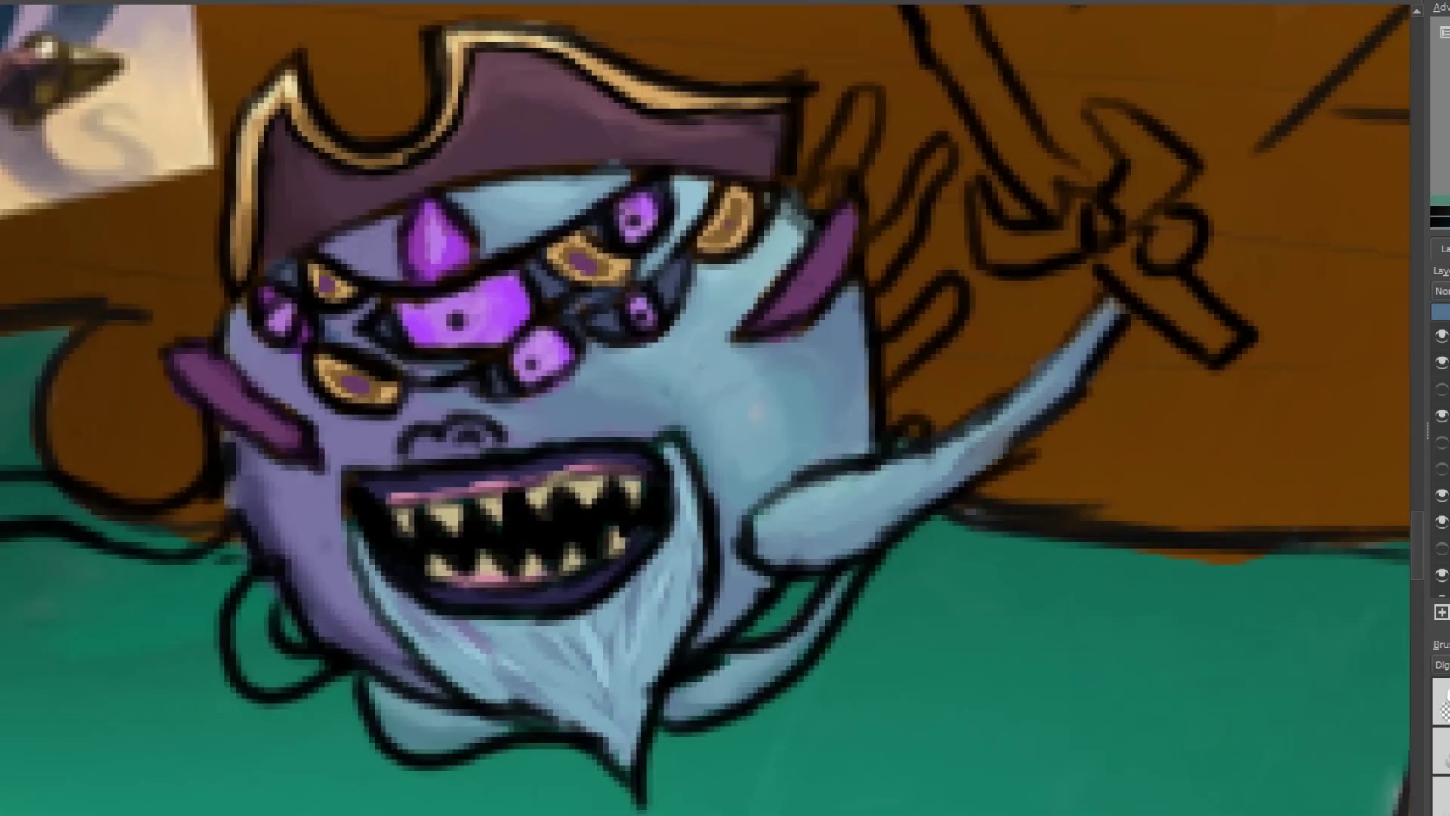
pyautogui.scroll(2, 1069, 505)
# - Paint the looped tentacle beside the jaw and the long hook-arm tentacle lavender-blue, blending lighter tones along them
pyautogui.moveTo(993, 585); pyautogui.dragTo(932, 676)
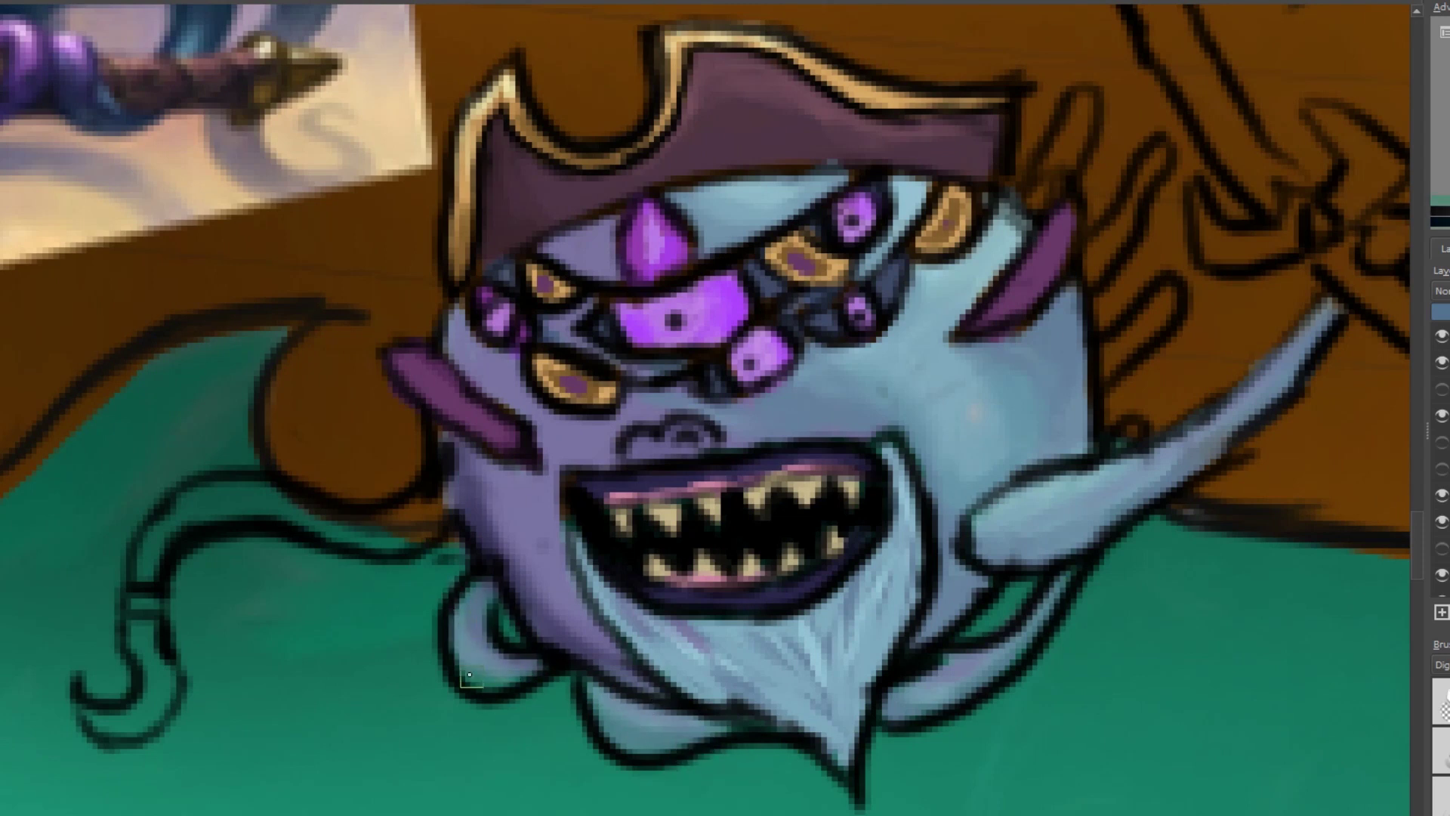
pyautogui.moveTo(415, 521)
pyautogui.mouseDown()
pyautogui.moveTo(323, 512)
pyautogui.moveTo(146, 576)
pyautogui.moveTo(437, 486)
pyautogui.mouseUp()
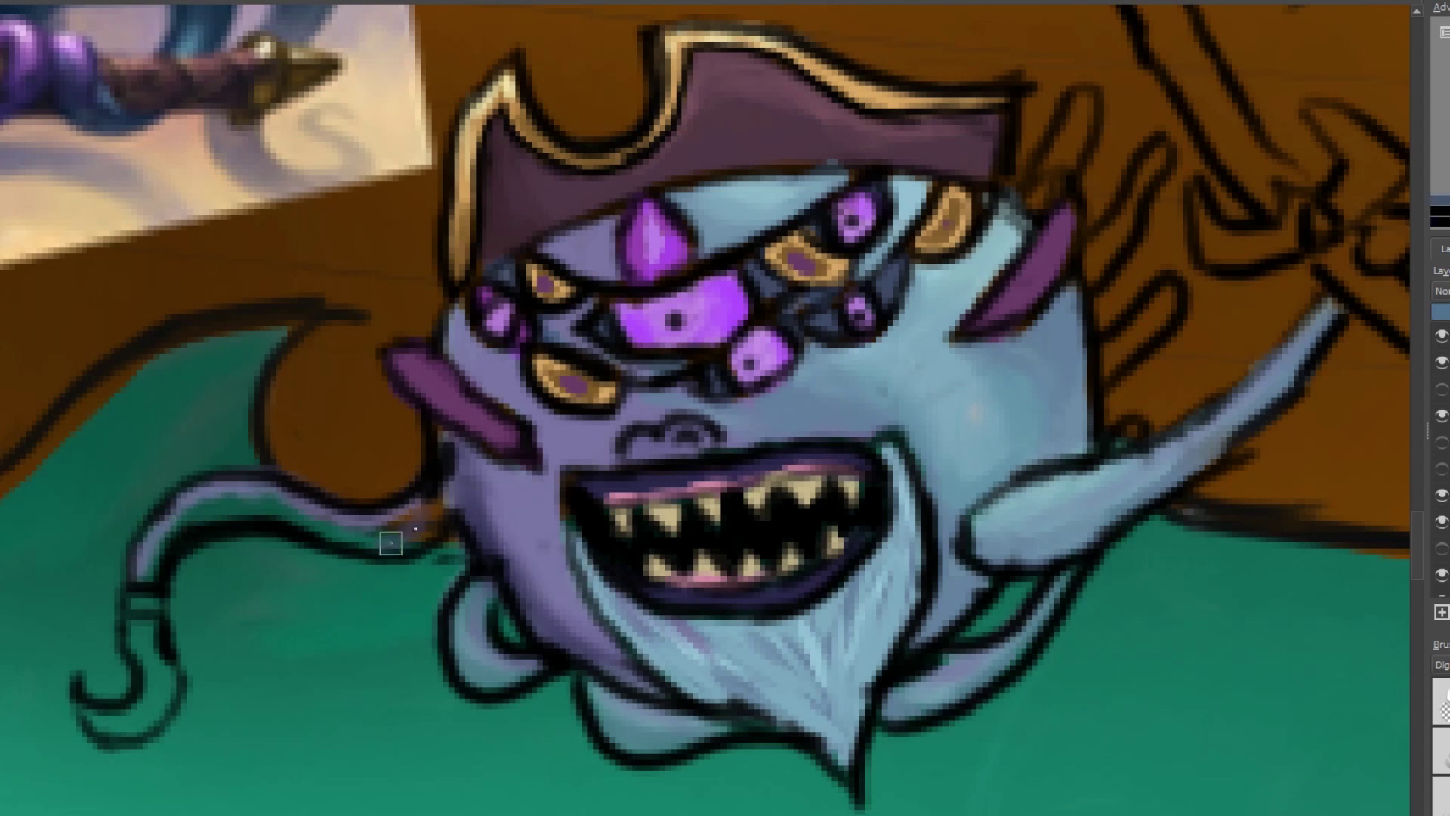
pyautogui.keyDown('ctrl'); pyautogui.click(474, 643); pyautogui.keyUp('ctrl')
pyautogui.moveTo(208, 500)
pyautogui.mouseDown()
pyautogui.moveTo(404, 518)
pyautogui.moveTo(425, 498)
pyautogui.mouseUp()
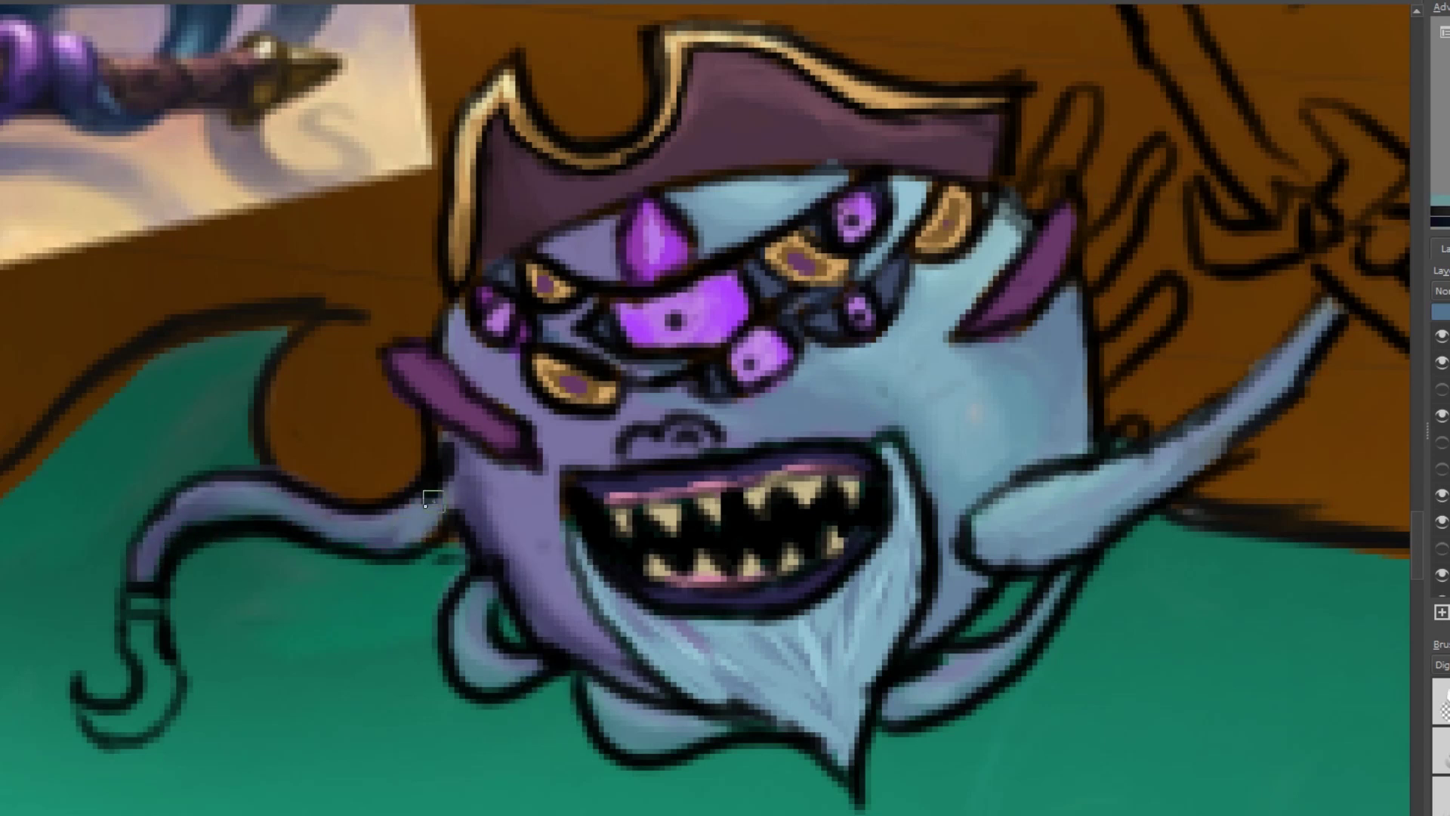
pyautogui.moveTo(151, 517); pyautogui.dragTo(299, 505)
# - Paint the band above the hook gold with a lighter highlight, using colors sampled from the hat trim
pyautogui.keyDown('ctrl'); pyautogui.click(527, 148); pyautogui.keyUp('ctrl')
pyautogui.keyDown('ctrl'); pyautogui.click(123, 602); pyautogui.keyUp('ctrl')
pyautogui.keyDown('ctrl'); pyautogui.click(474, 157); pyautogui.keyUp('ctrl')
# - Paint the small tentacles behind the head with sampled blues and lavenders, blending lighter tones into them
pyautogui.keyDown('ctrl'); pyautogui.click(1080, 353); pyautogui.keyUp('ctrl')
pyautogui.moveTo(1104, 368); pyautogui.dragTo(1167, 302)
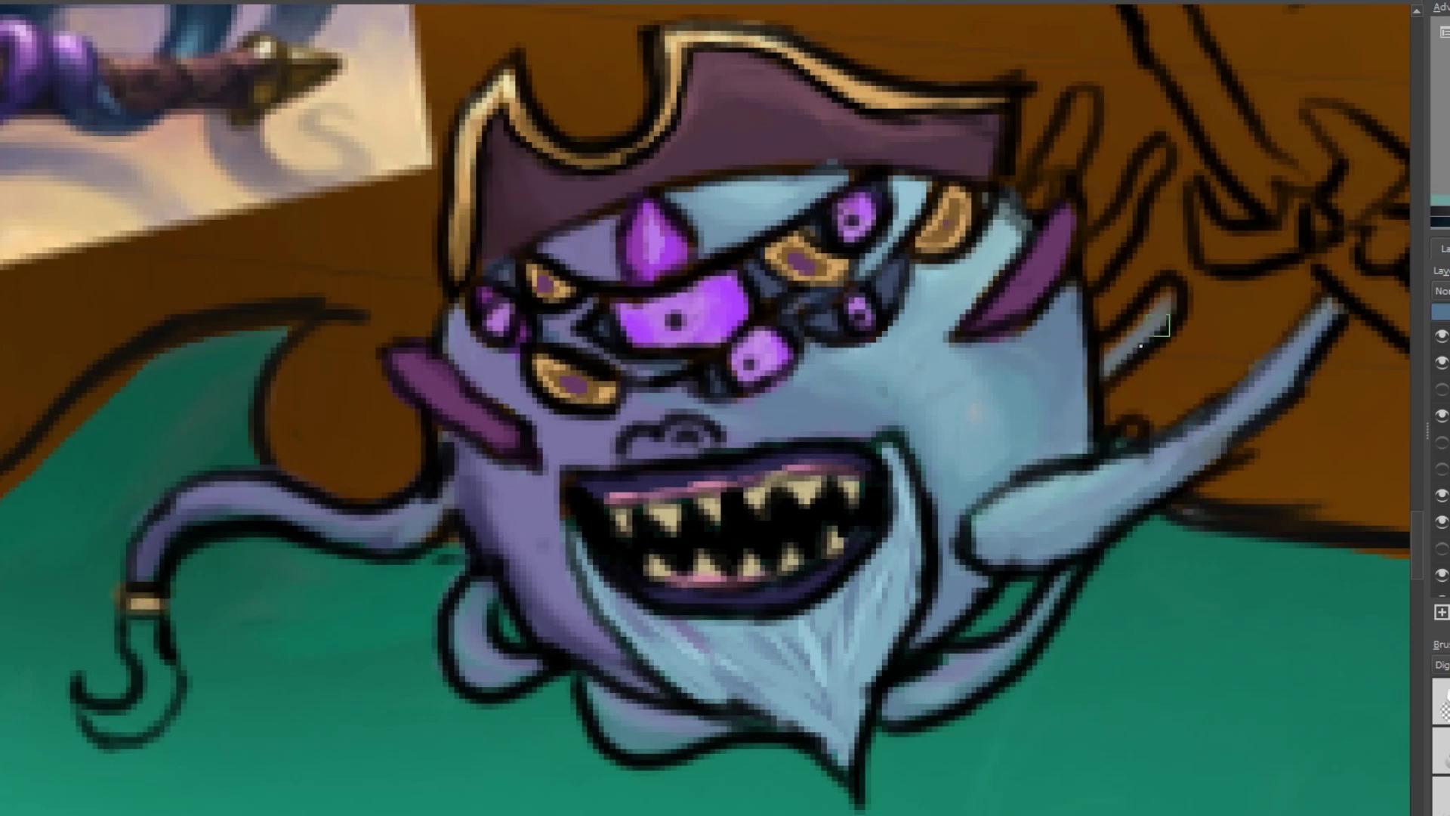
pyautogui.keyDown('ctrl'); pyautogui.click(1110, 370); pyautogui.keyUp('ctrl')
pyautogui.keyDown('ctrl'); pyautogui.click(1034, 263); pyautogui.keyUp('ctrl')
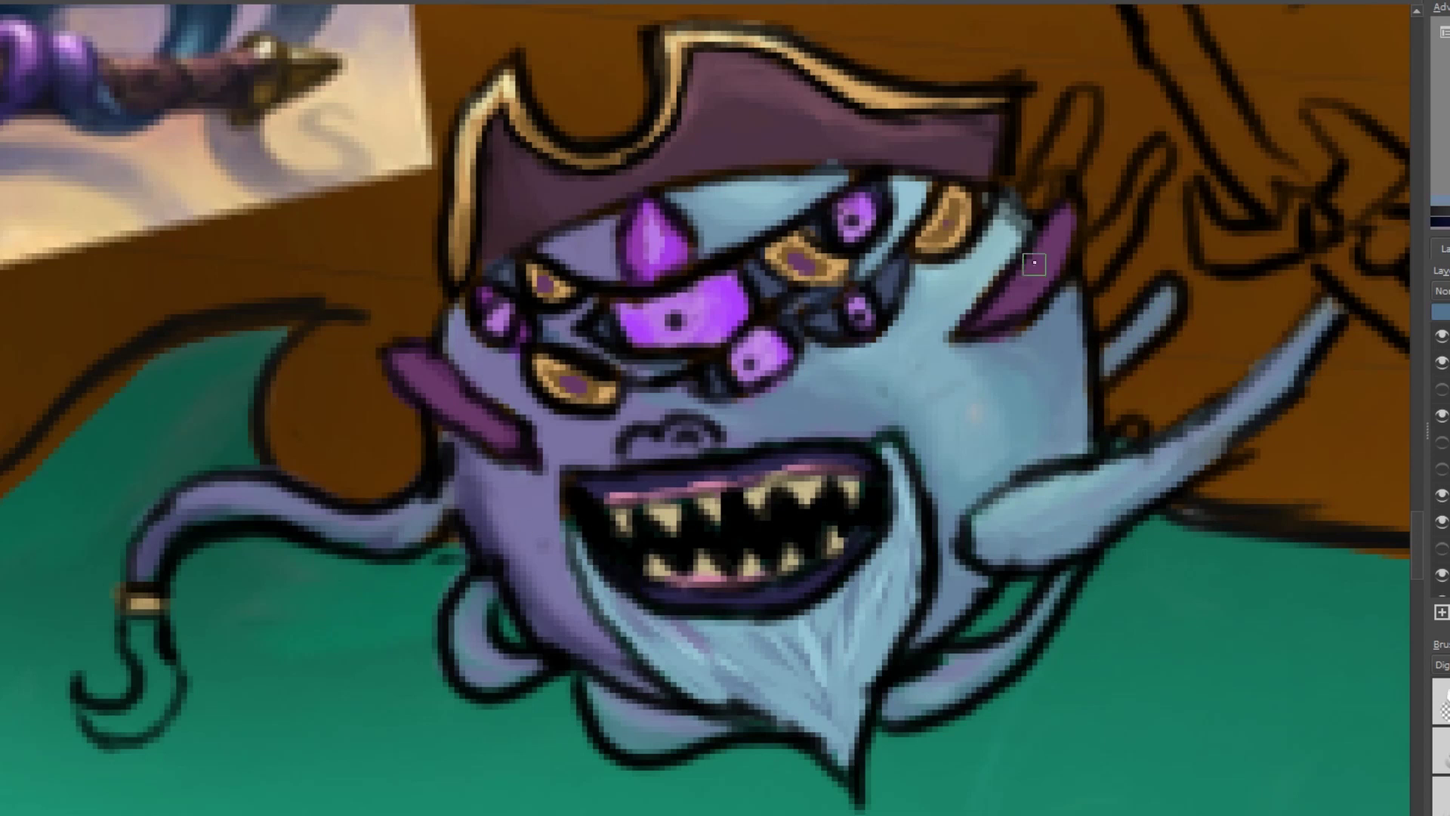
pyautogui.moveTo(1090, 254)
pyautogui.mouseDown()
pyautogui.moveTo(1154, 153)
pyautogui.moveTo(1149, 164)
pyautogui.mouseUp()
pyautogui.keyDown('ctrl'); pyautogui.click(292, 524); pyautogui.keyUp('ctrl')
pyautogui.moveTo(1091, 254)
pyautogui.mouseDown()
pyautogui.moveTo(1155, 155)
pyautogui.moveTo(1098, 256)
pyautogui.mouseUp()
pyautogui.keyDown('ctrl'); pyautogui.click(849, 584); pyautogui.keyUp('ctrl')
pyautogui.moveTo(1052, 89)
pyautogui.mouseDown()
pyautogui.moveTo(1075, 107)
pyautogui.moveTo(1089, 92)
pyautogui.moveTo(1045, 189)
pyautogui.moveTo(1073, 156)
pyautogui.mouseUp()
pyautogui.keyDown('ctrl'); pyautogui.click(1117, 430); pyautogui.keyUp('ctrl')
pyautogui.keyDown('ctrl'); pyautogui.click(1122, 521); pyautogui.keyUp('ctrl')
pyautogui.moveTo(1076, 98); pyautogui.dragTo(1036, 207)
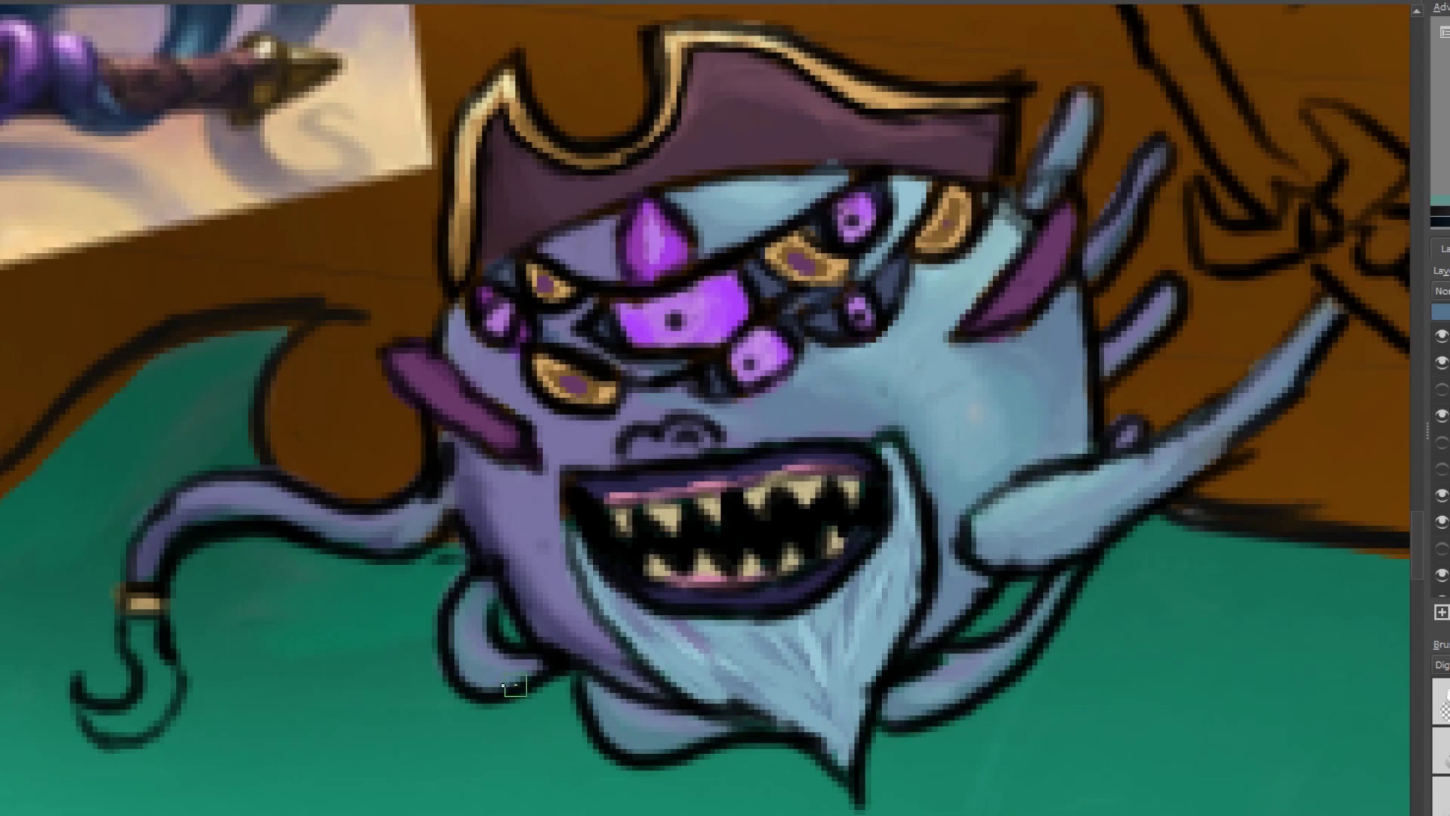
# - Paint the tentacle tip wrapped around the sword hilt lavender with a light blue highlight
pyautogui.moveTo(1331, 269)
pyautogui.mouseDown()
pyautogui.moveTo(836, 260)
pyautogui.moveTo(828, 587)
pyautogui.moveTo(880, 551)
pyautogui.mouseUp()
pyautogui.keyDown('ctrl'); pyautogui.click(491, 570); pyautogui.keyUp('ctrl')
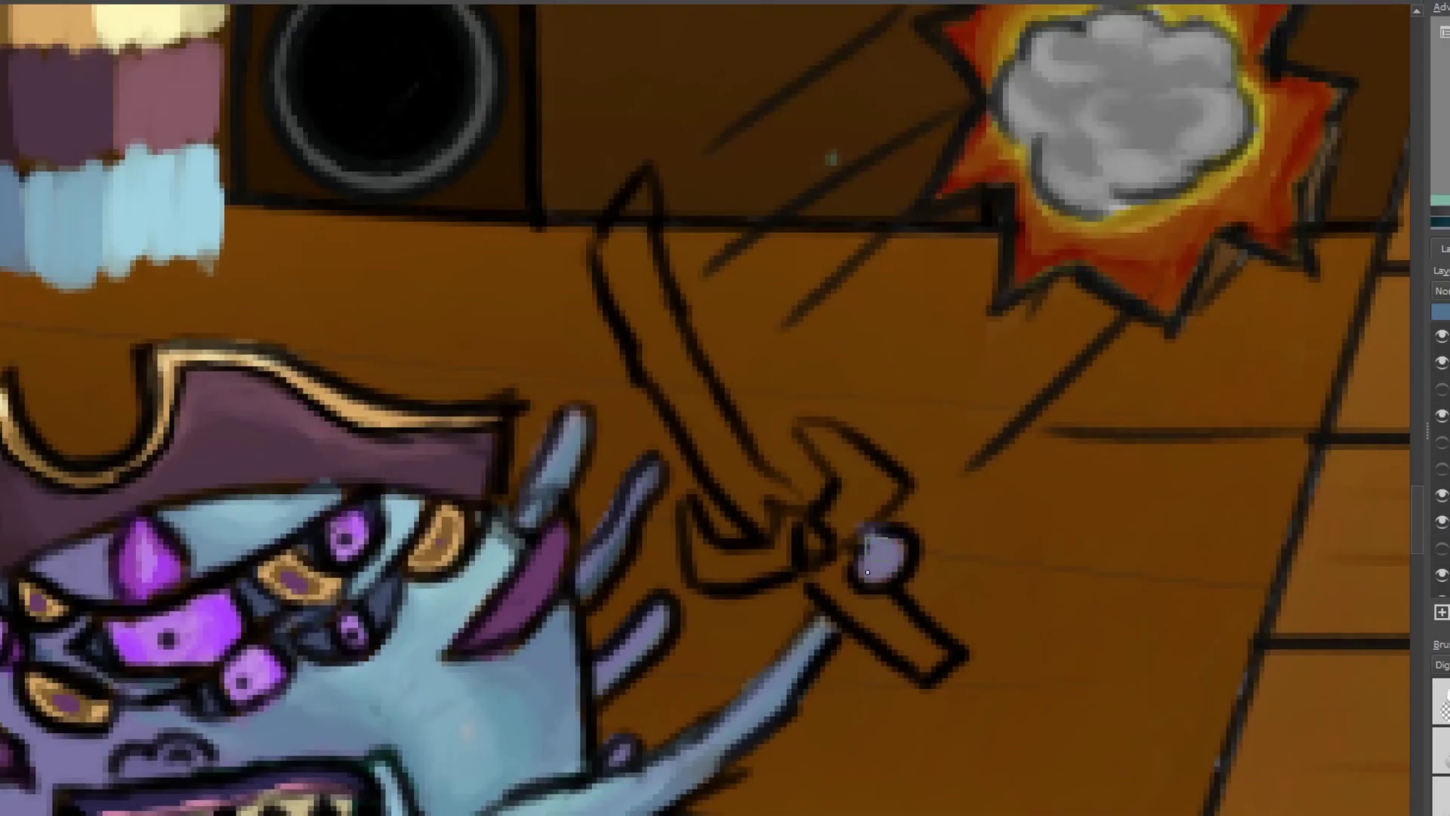
pyautogui.scroll(-3, 888, 565)
pyautogui.scroll(4, 888, 564)
# - Fill the sword grip with a muted brown
pyautogui.rightClick(922, 610)
pyautogui.click(930, 471)
pyautogui.moveTo(863, 580); pyautogui.dragTo(977, 649)
pyautogui.scroll(-3, 953, 644)
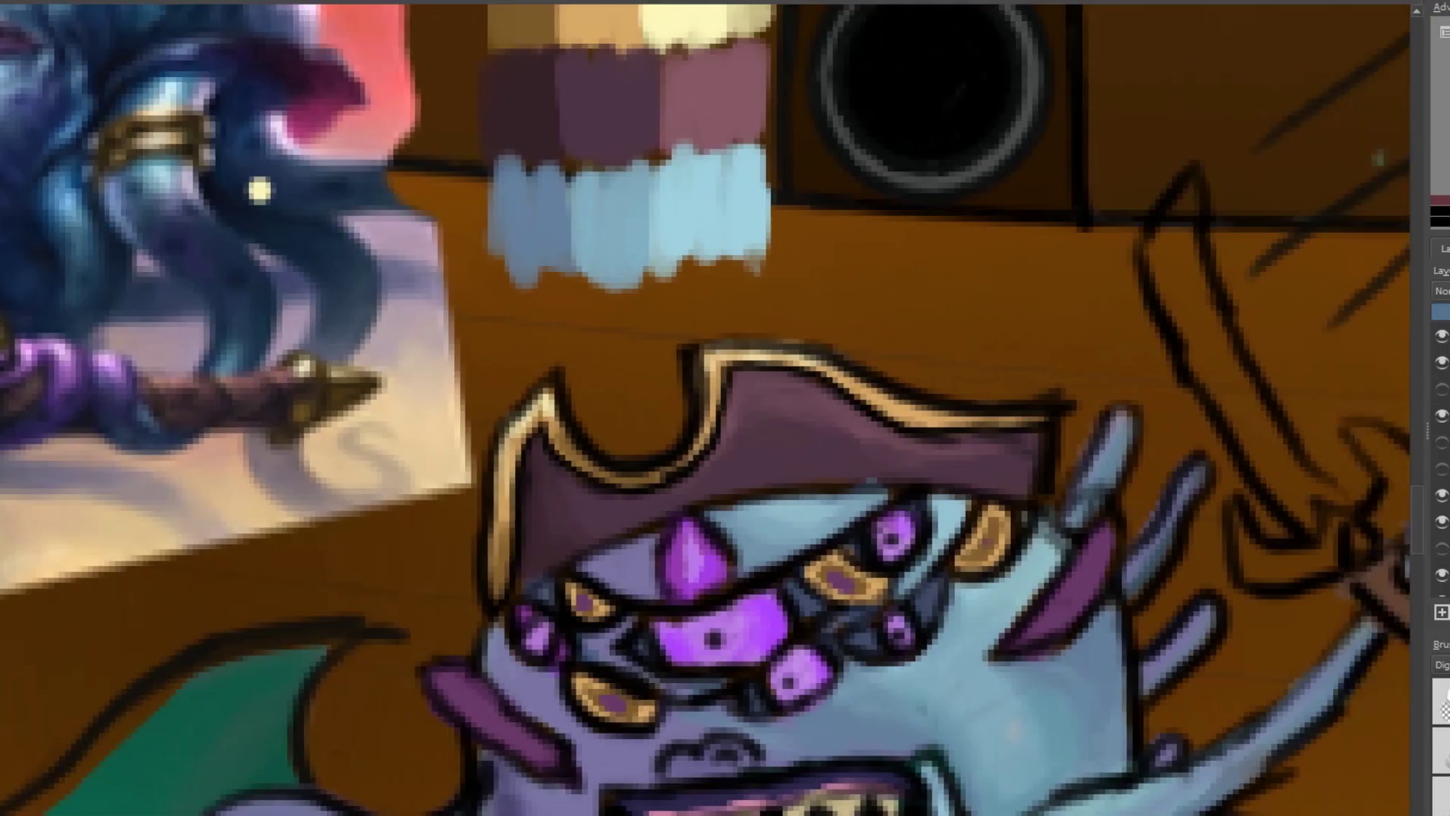
pyautogui.scroll(3, 763, 641)
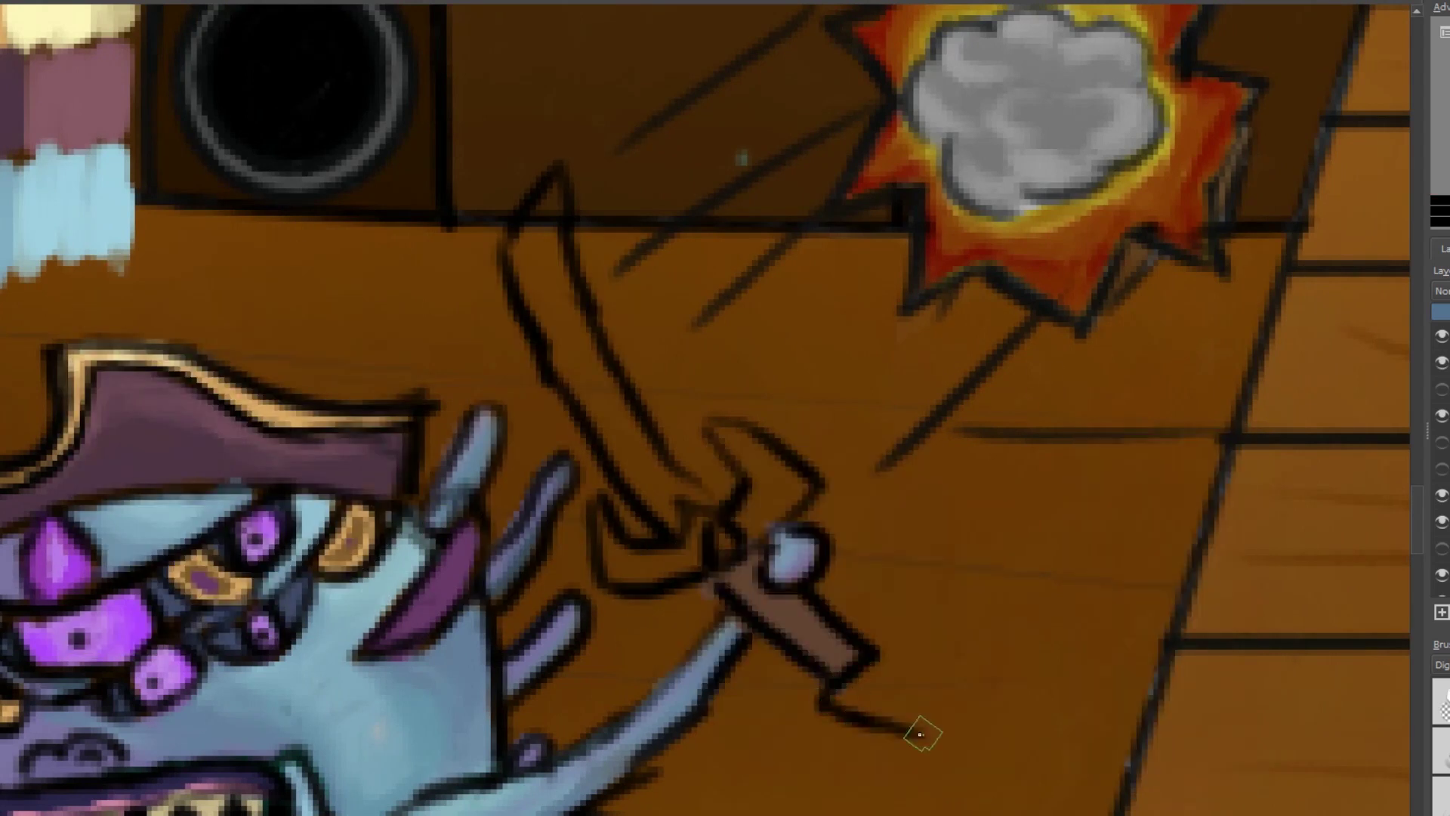
# - Outline a pointed pommel in black at the end of the sword grip and repaint the grip reddish brown
pyautogui.rightClick(912, 589)
pyautogui.click(1036, 547)
pyautogui.rightClick(918, 524)
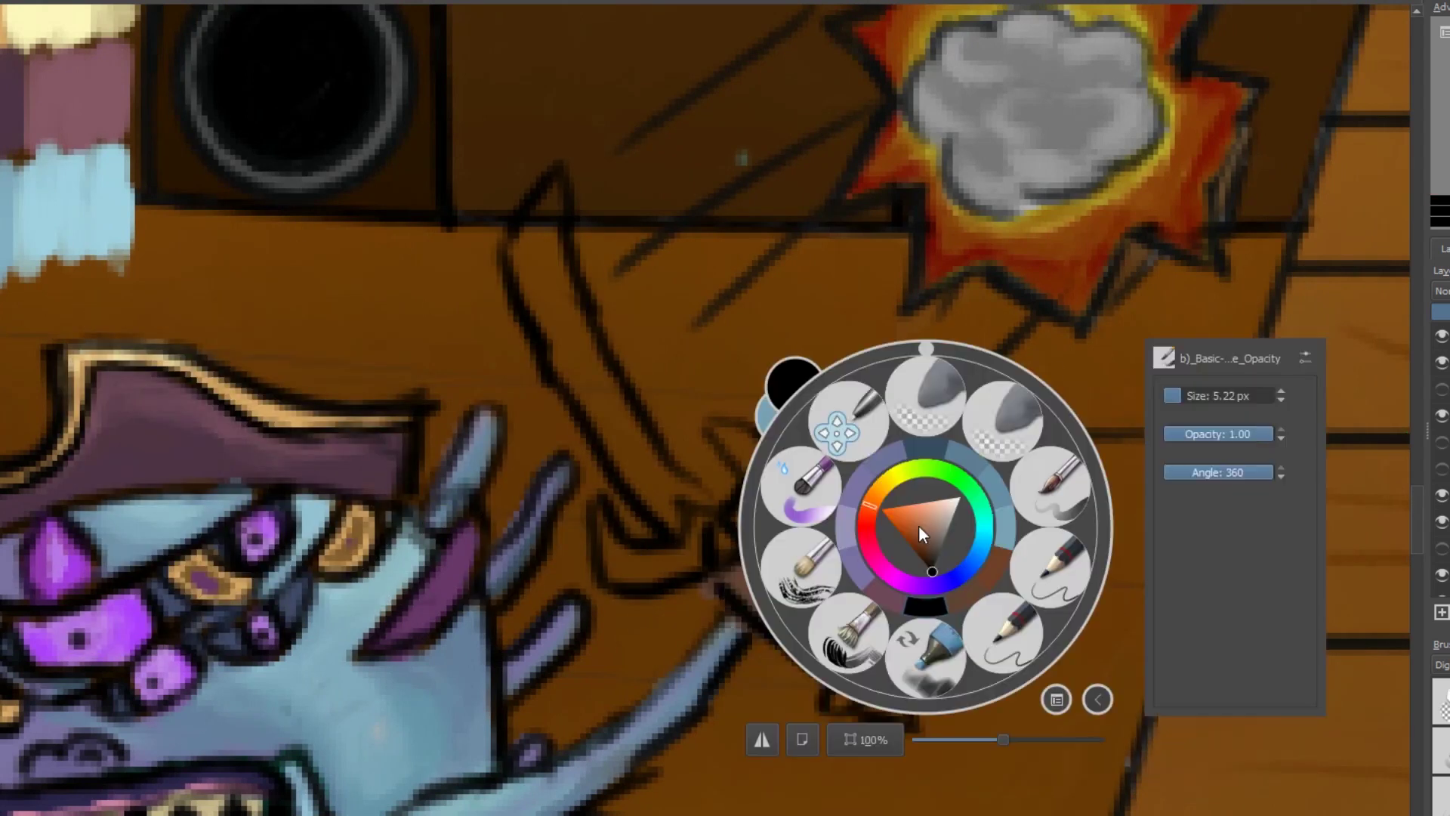
pyautogui.click(740, 589)
pyautogui.moveTo(744, 593); pyautogui.dragTo(835, 672)
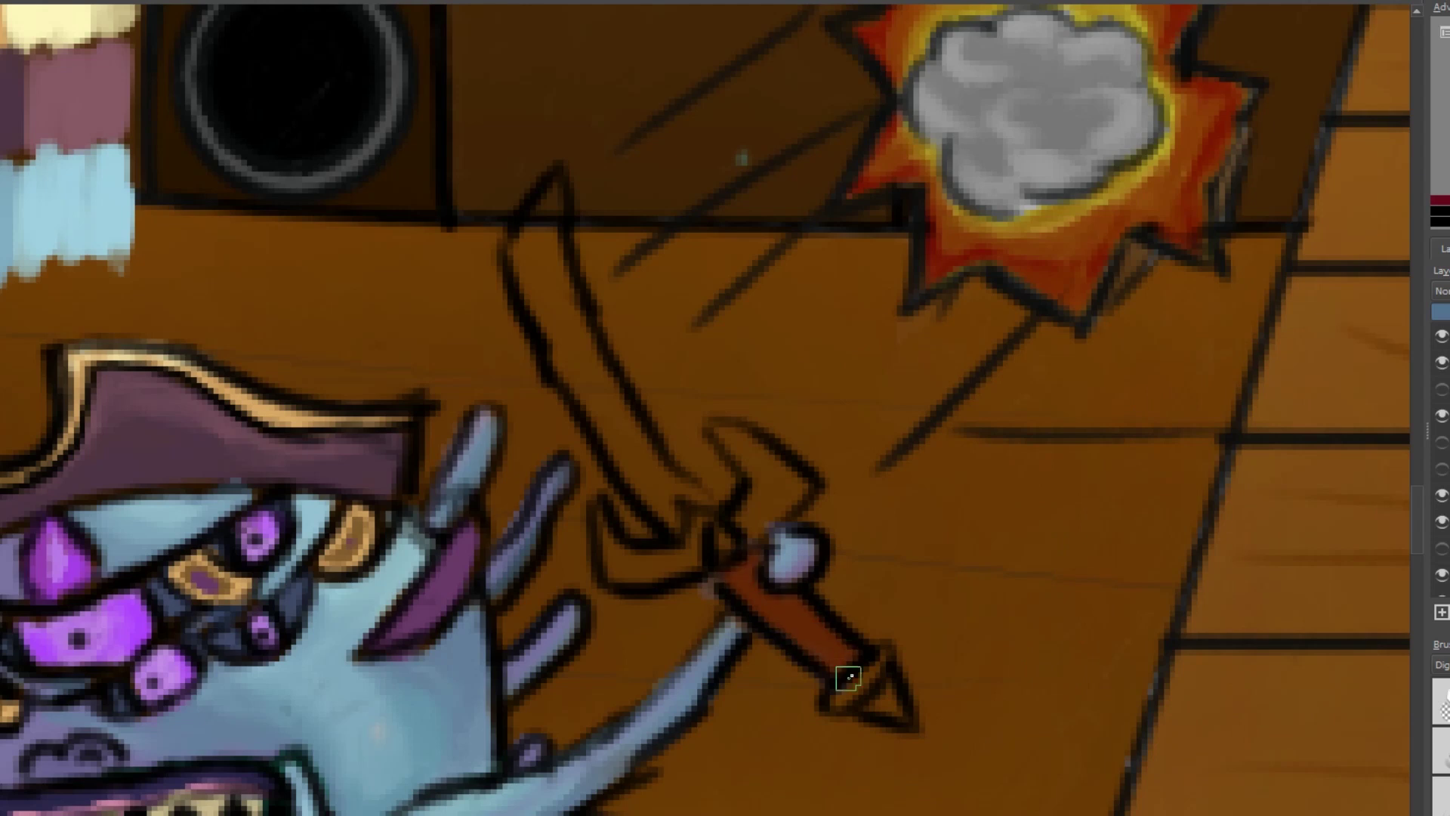
# - Blend lighter and darker reddish browns into the sword grip
pyautogui.rightClick(721, 482)
pyautogui.click(590, 340)
pyautogui.rightClick(812, 606)
pyautogui.rightClick(802, 613)
pyautogui.rightClick(755, 590)
pyautogui.click(882, 443)
pyautogui.rightClick(789, 576)
pyautogui.rightClick(840, 647)
pyautogui.rightClick(741, 518)
pyautogui.rightClick(741, 518)
# - Fill the sword's crossguard and pommel with the tan gold from the color palette
pyautogui.moveTo(427, 123); pyautogui.dragTo(1353, 462)
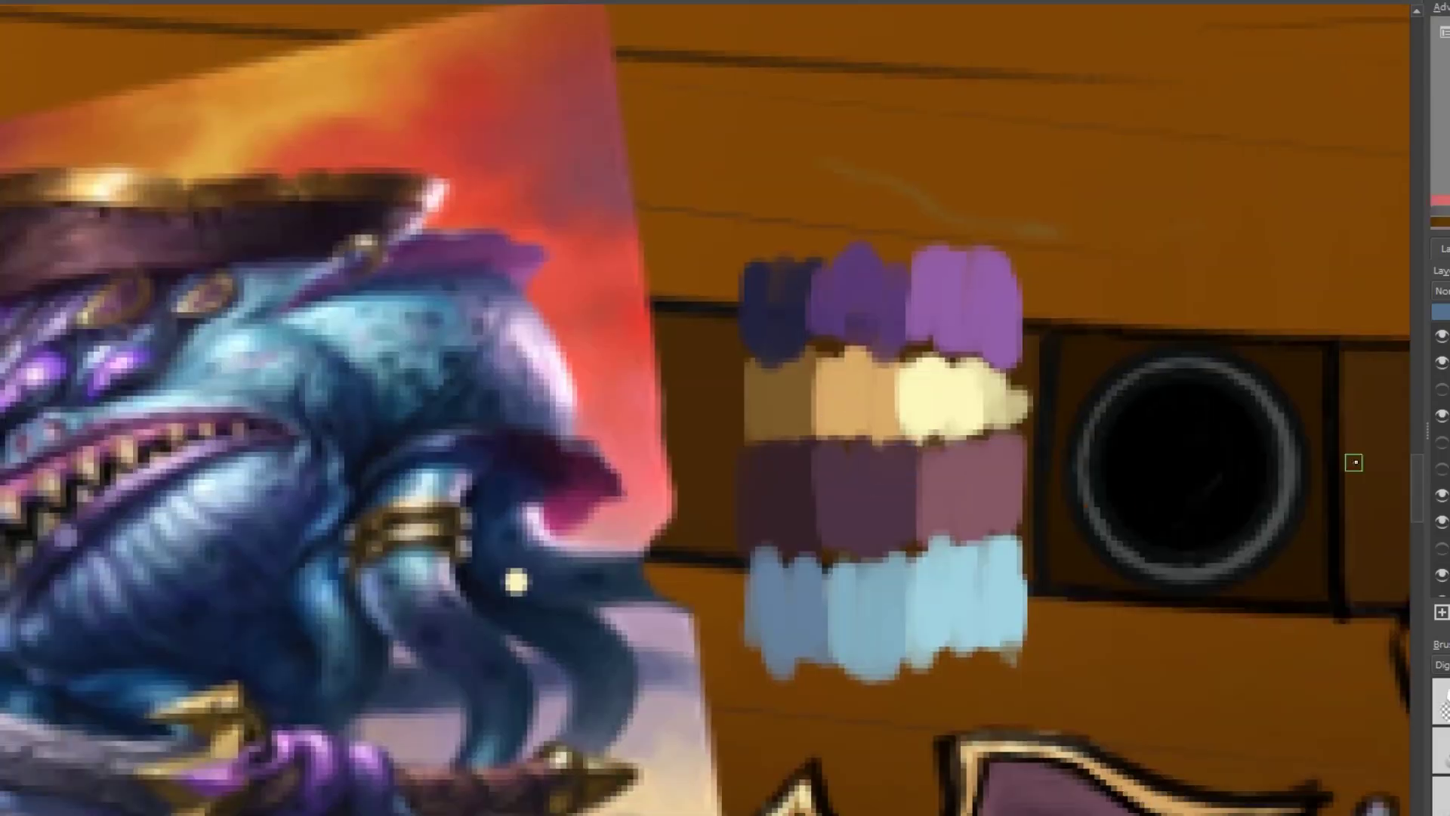
pyautogui.moveTo(981, 717); pyautogui.dragTo(982, 113)
pyautogui.moveTo(1359, 363); pyautogui.dragTo(664, 298)
pyautogui.moveTo(974, 340)
pyautogui.mouseDown()
pyautogui.moveTo(1005, 280)
pyautogui.moveTo(986, 312)
pyautogui.moveTo(1008, 321)
pyautogui.mouseUp()
pyautogui.moveTo(831, 333)
pyautogui.mouseDown()
pyautogui.moveTo(906, 370)
pyautogui.moveTo(894, 392)
pyautogui.mouseUp()
pyautogui.moveTo(1065, 521)
pyautogui.mouseDown()
pyautogui.moveTo(1128, 514)
pyautogui.moveTo(1114, 487)
pyautogui.mouseUp()
pyautogui.moveTo(959, 241); pyautogui.dragTo(996, 331)
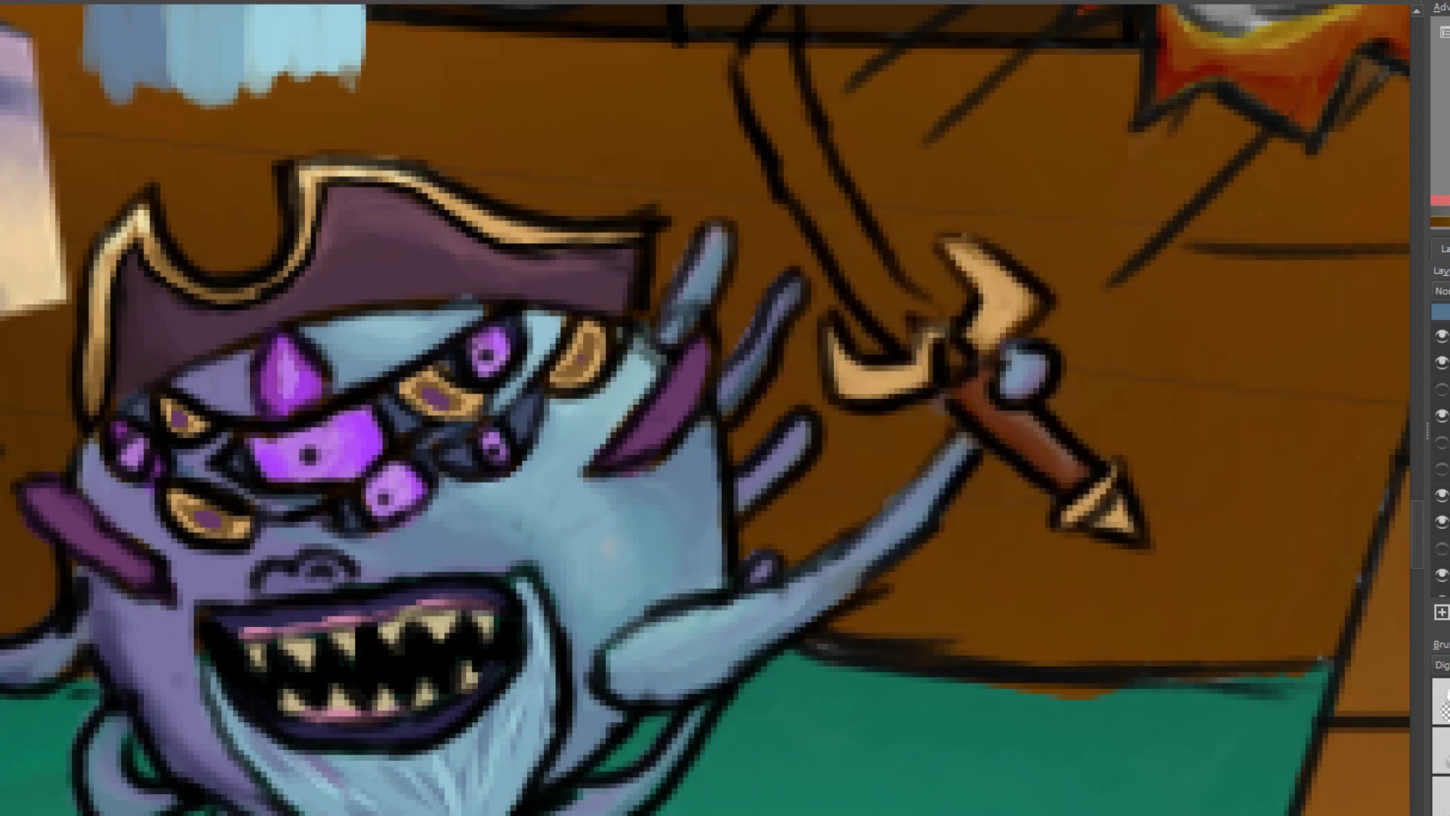
# - Shade the crossguard and pommel with darker gold and cream highlights, and paint the gem between the guards purple
pyautogui.moveTo(884, 378); pyautogui.dragTo(1057, 378)
pyautogui.keyDown('ctrl'); pyautogui.click(313, 216); pyautogui.keyUp('ctrl')
pyautogui.moveTo(1129, 261); pyautogui.dragTo(1147, 284)
pyautogui.moveTo(1019, 371)
pyautogui.mouseDown()
pyautogui.moveTo(1093, 373)
pyautogui.moveTo(900, 338)
pyautogui.mouseUp()
pyautogui.keyDown('ctrl'); pyautogui.click(301, 512); pyautogui.keyUp('ctrl')
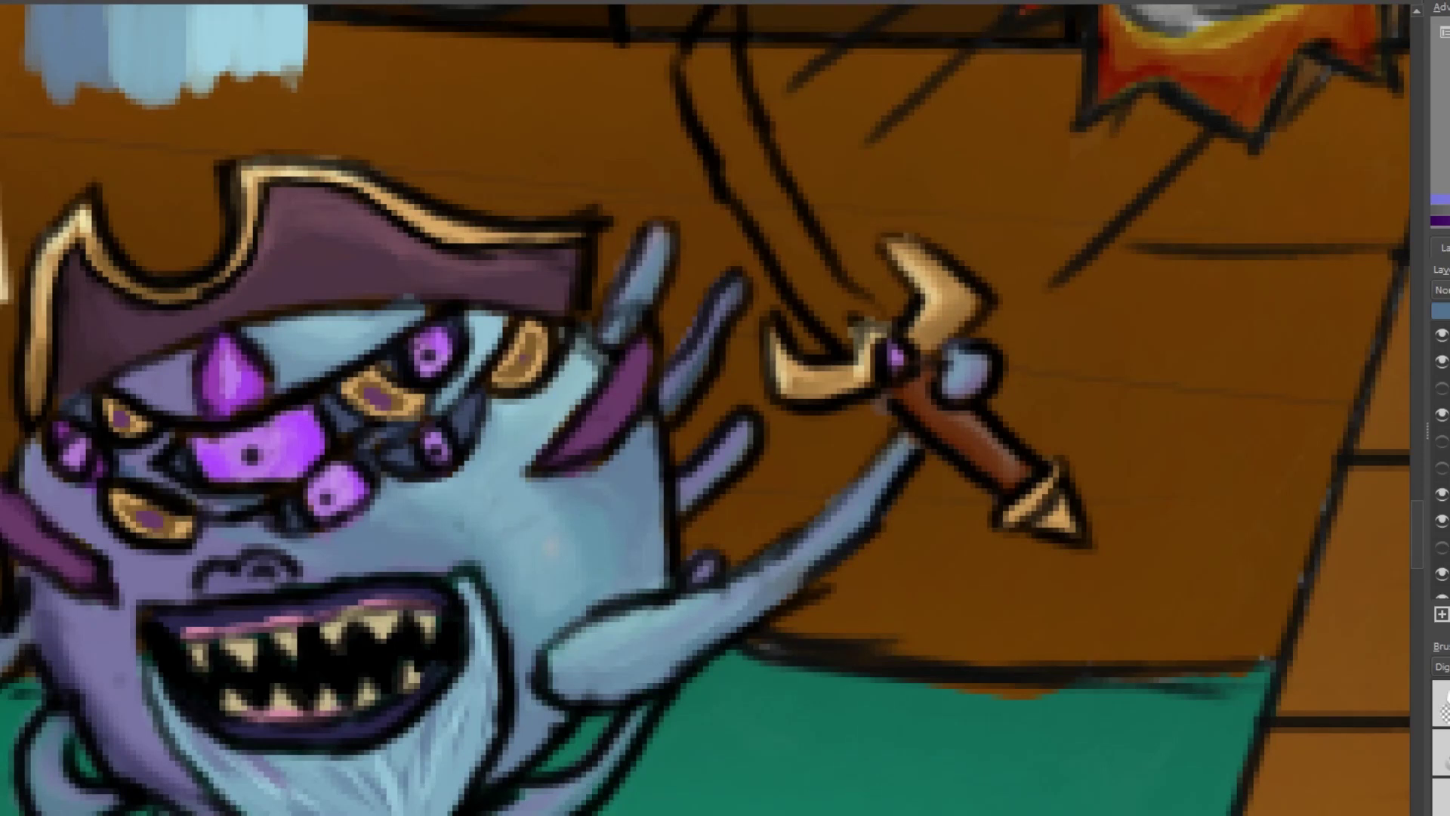
# - Fill the sword blade with grey using the Wet Paint brush
pyautogui.scroll(-2, 917, 465)
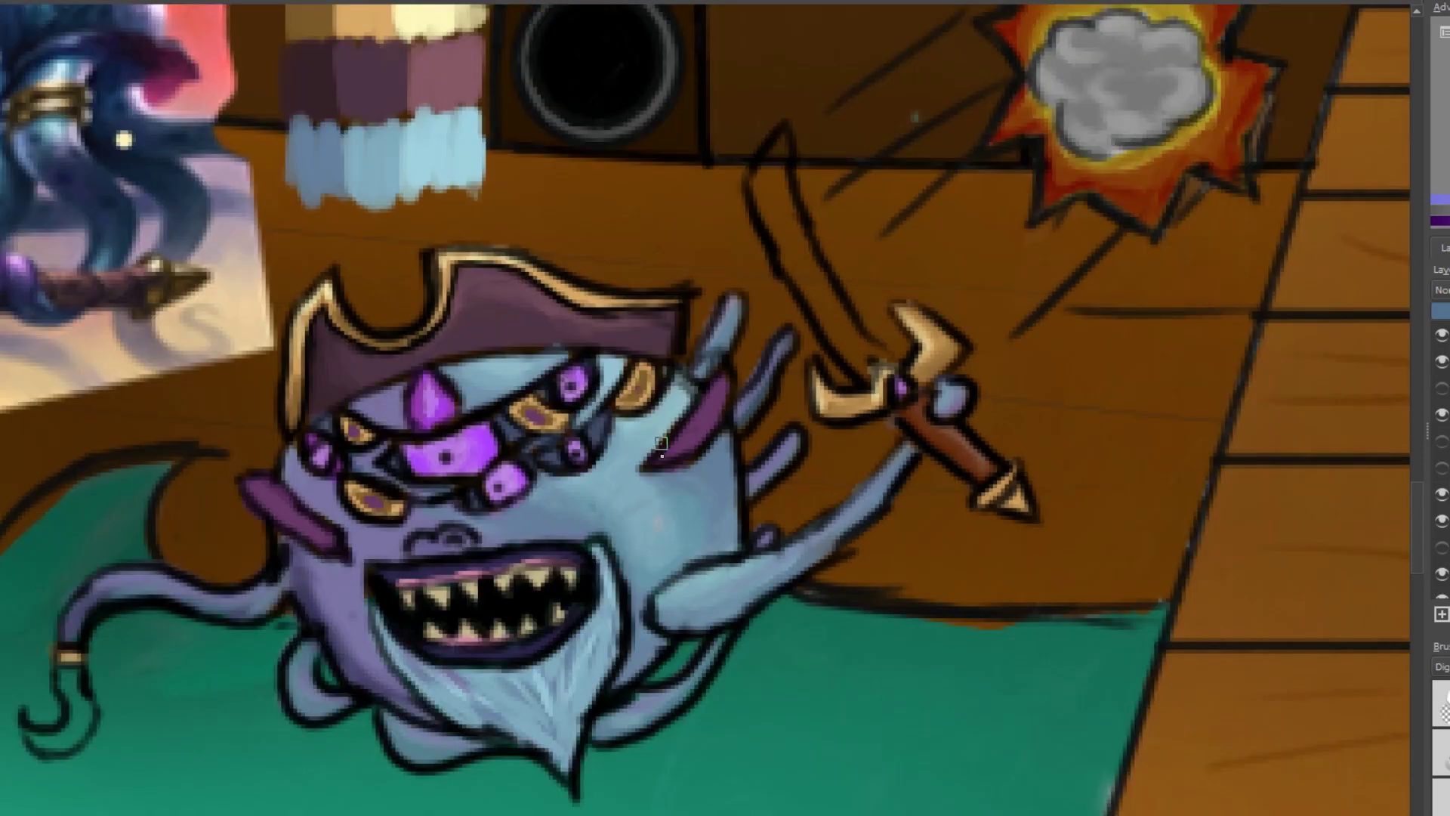
pyautogui.rightClick(620, 363)
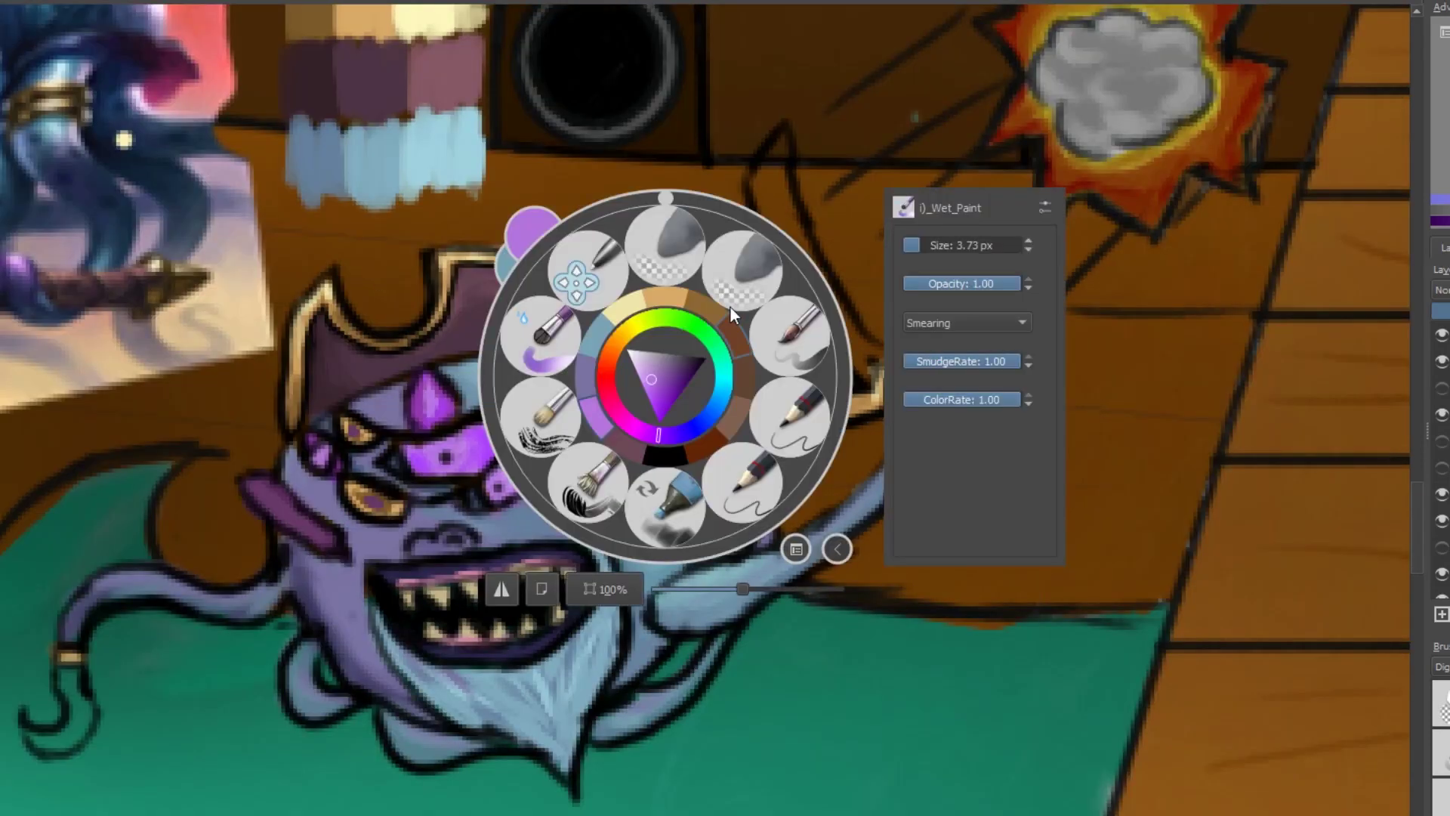
pyautogui.rightClick(831, 340)
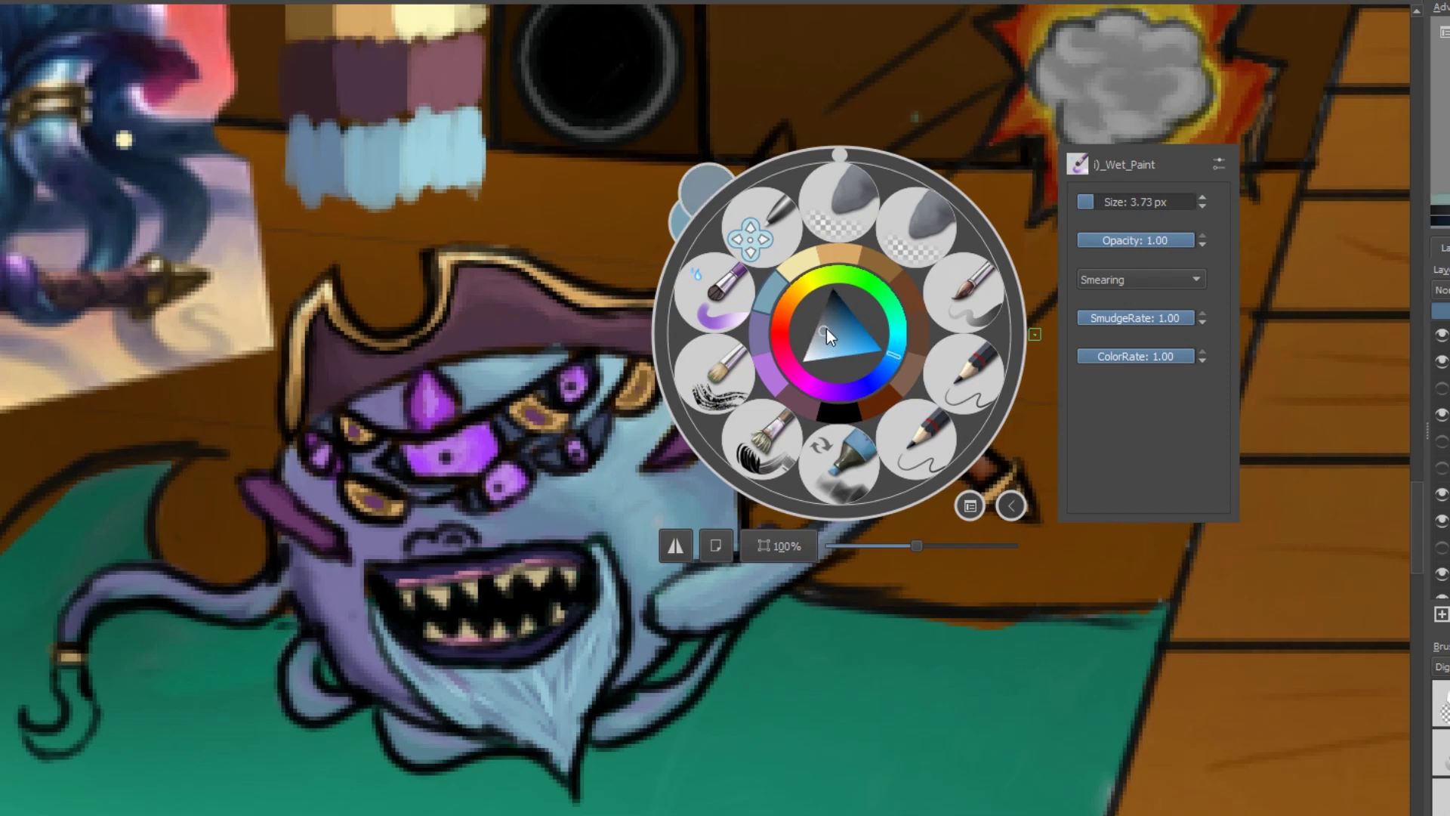
pyautogui.rightClick(826, 329)
pyautogui.rightClick(774, 212)
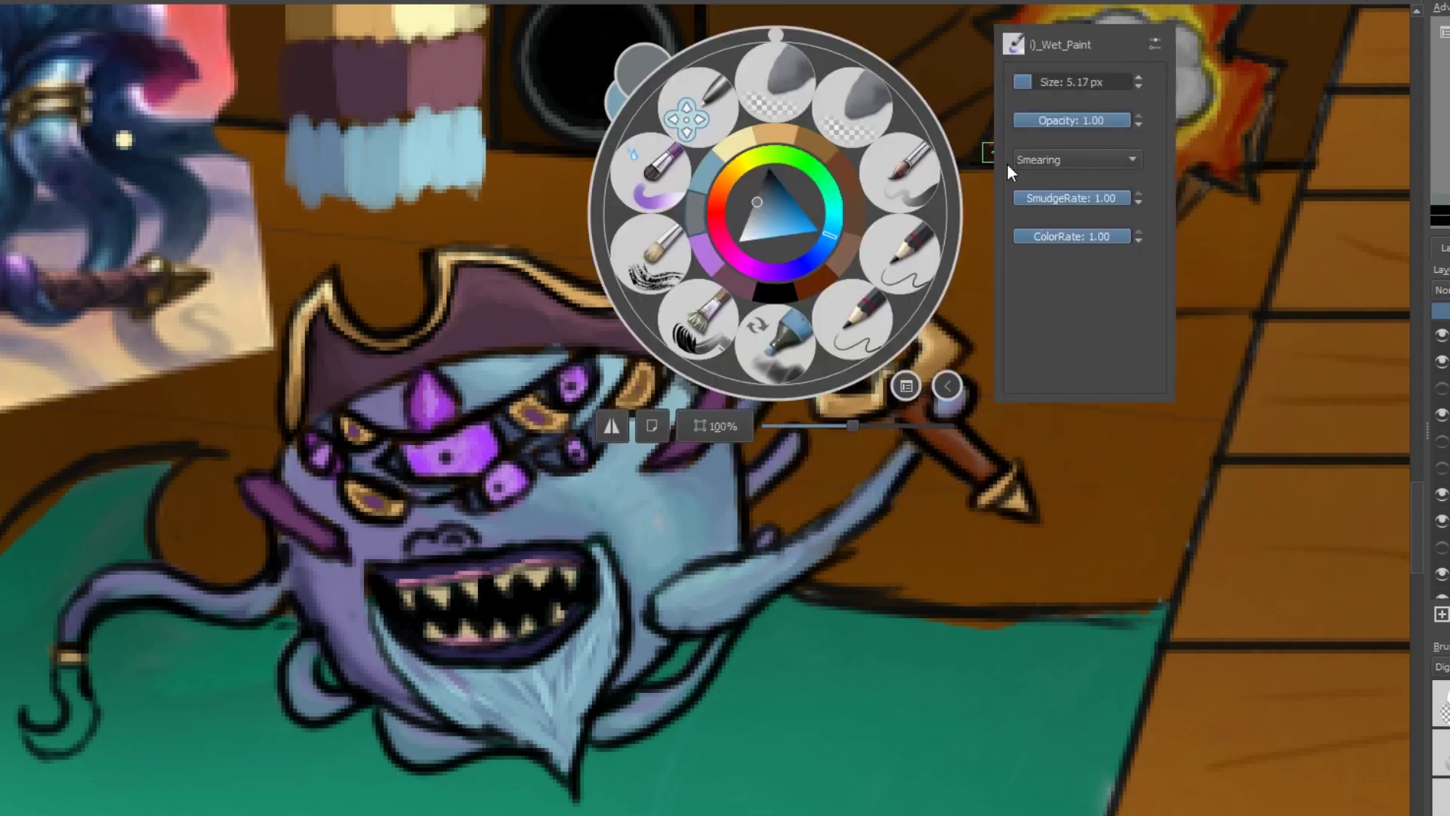
pyautogui.click(777, 151)
pyautogui.moveTo(778, 151)
pyautogui.mouseDown()
pyautogui.moveTo(793, 256)
pyautogui.moveTo(869, 370)
pyautogui.moveTo(838, 334)
pyautogui.moveTo(804, 227)
pyautogui.moveTo(888, 355)
pyautogui.mouseUp()
pyautogui.rightClick(676, 219)
pyautogui.click(577, 174)
pyautogui.moveTo(790, 145)
pyautogui.mouseDown()
pyautogui.moveTo(807, 253)
pyautogui.moveTo(828, 287)
pyautogui.mouseUp()
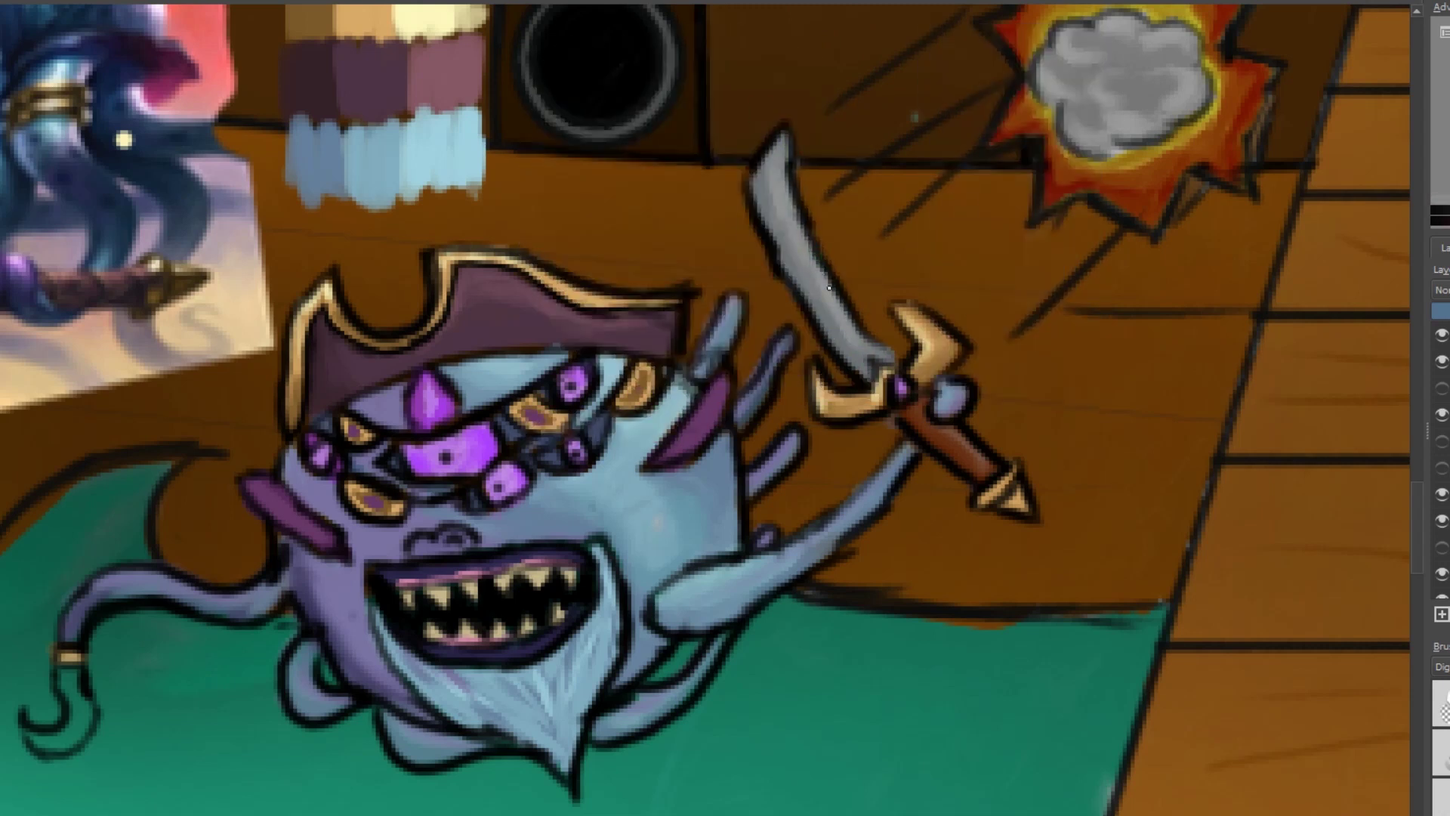
# - Blend lighter and darker greys along the length of the sword blade
pyautogui.rightClick(786, 219)
pyautogui.click(841, 344)
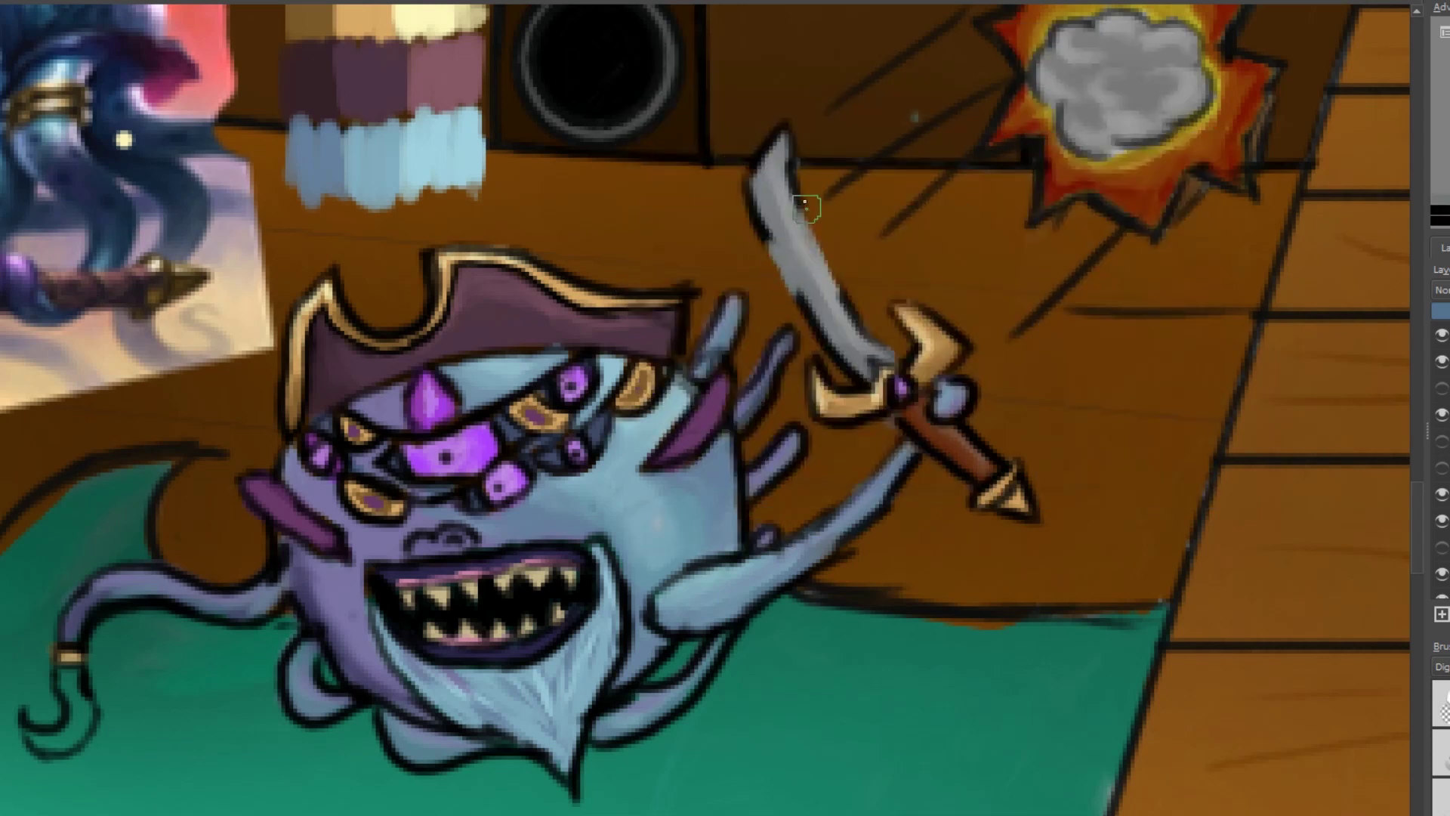
pyautogui.rightClick(687, 189)
pyautogui.click(817, 264)
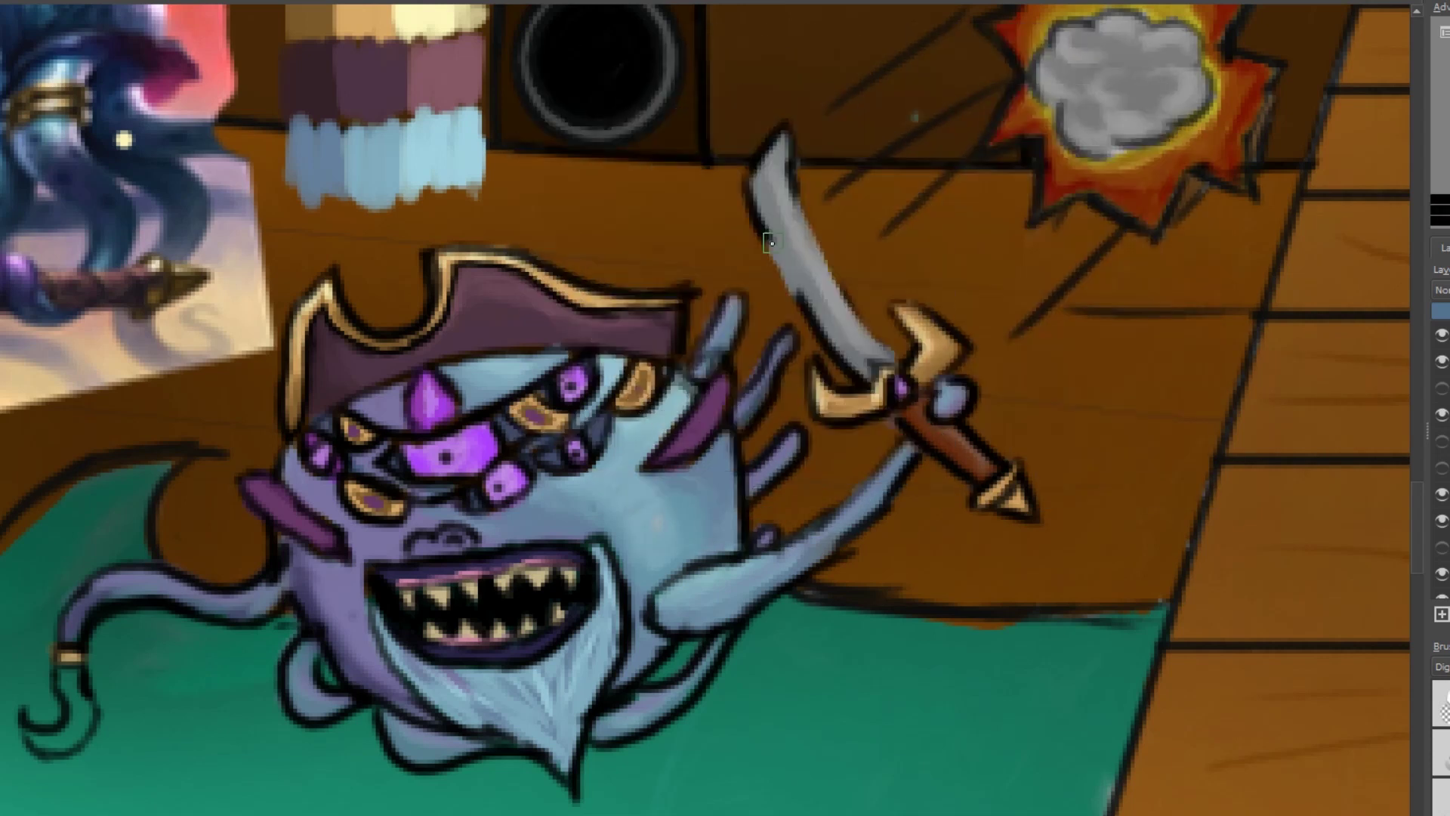
pyautogui.moveTo(764, 219); pyautogui.dragTo(815, 317)
pyautogui.moveTo(803, 192); pyautogui.dragTo(906, 362)
pyautogui.moveTo(785, 144); pyautogui.dragTo(823, 257)
pyautogui.moveTo(781, 147); pyautogui.dragTo(819, 243)
# - Redraw the black outline along the blade's edges and touch up its grey shading
pyautogui.rightClick(844, 343)
pyautogui.rightClick(849, 368)
pyautogui.rightClick(836, 311)
pyautogui.click(714, 272)
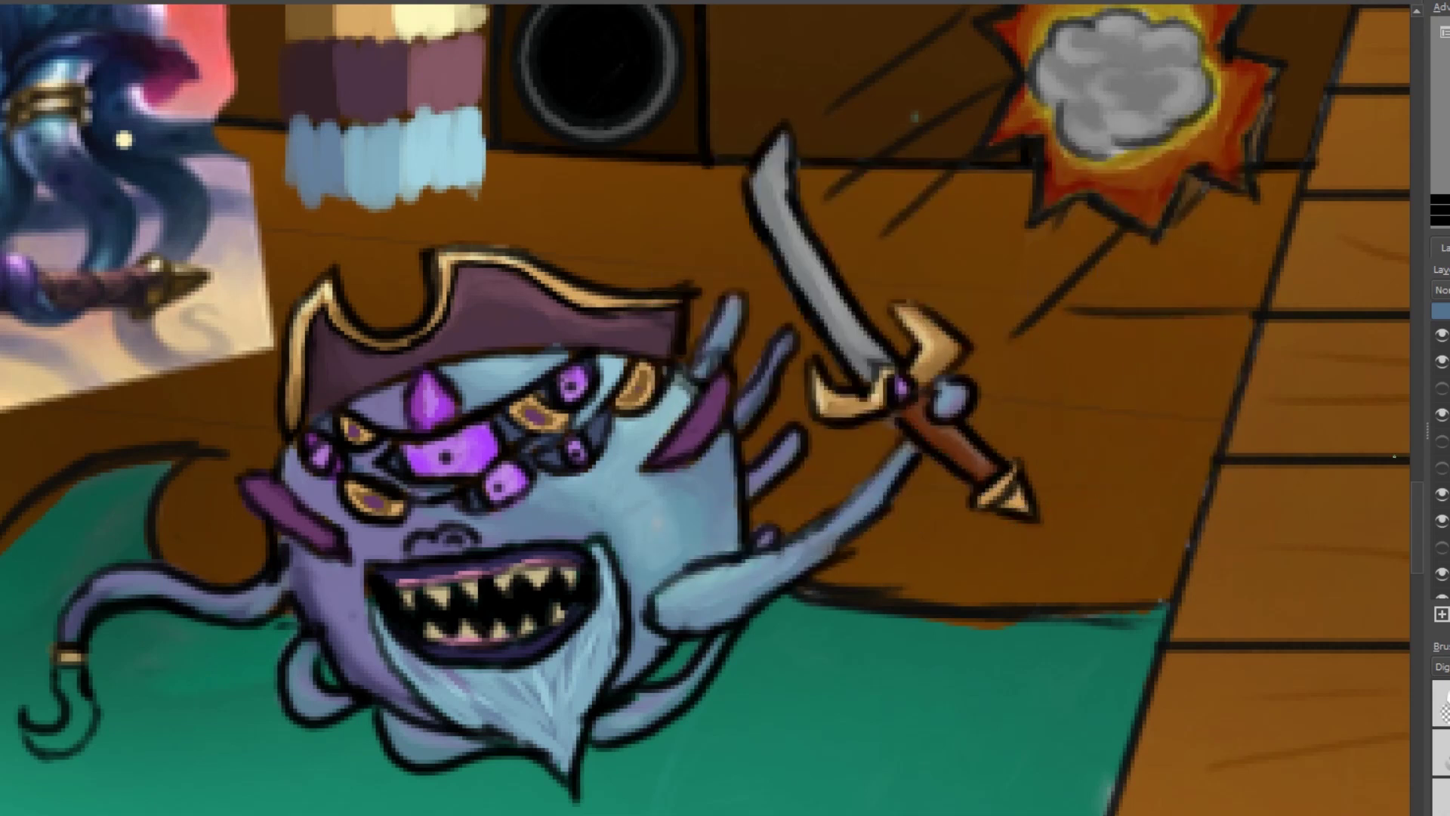
pyautogui.rightClick(819, 254)
pyautogui.click(759, 182)
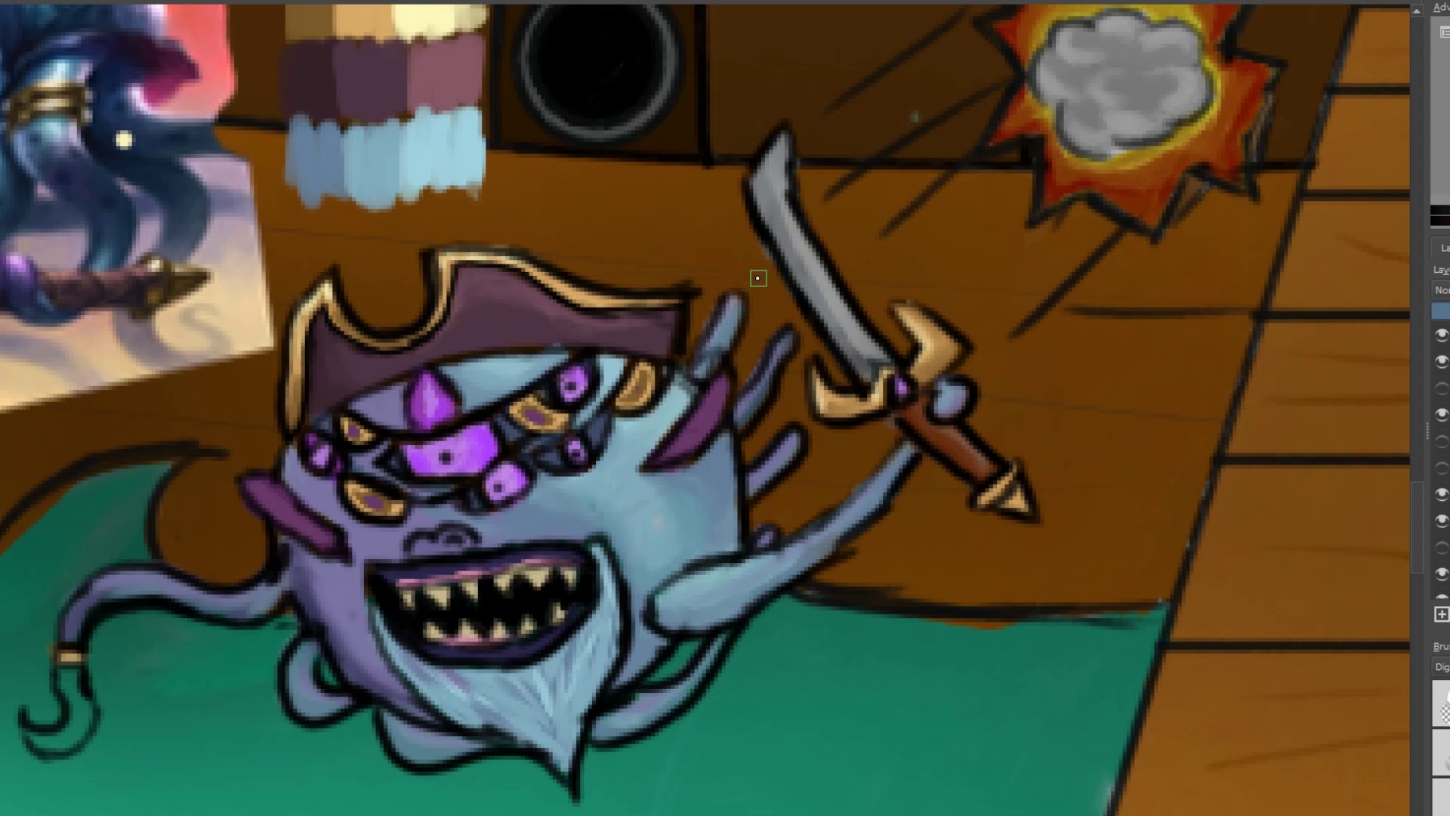
# - Paint the hook on the tentacle opposite the sword arm grey with near-white highlights
pyautogui.moveTo(801, 274); pyautogui.dragTo(1390, 274)
pyautogui.rightClick(644, 576)
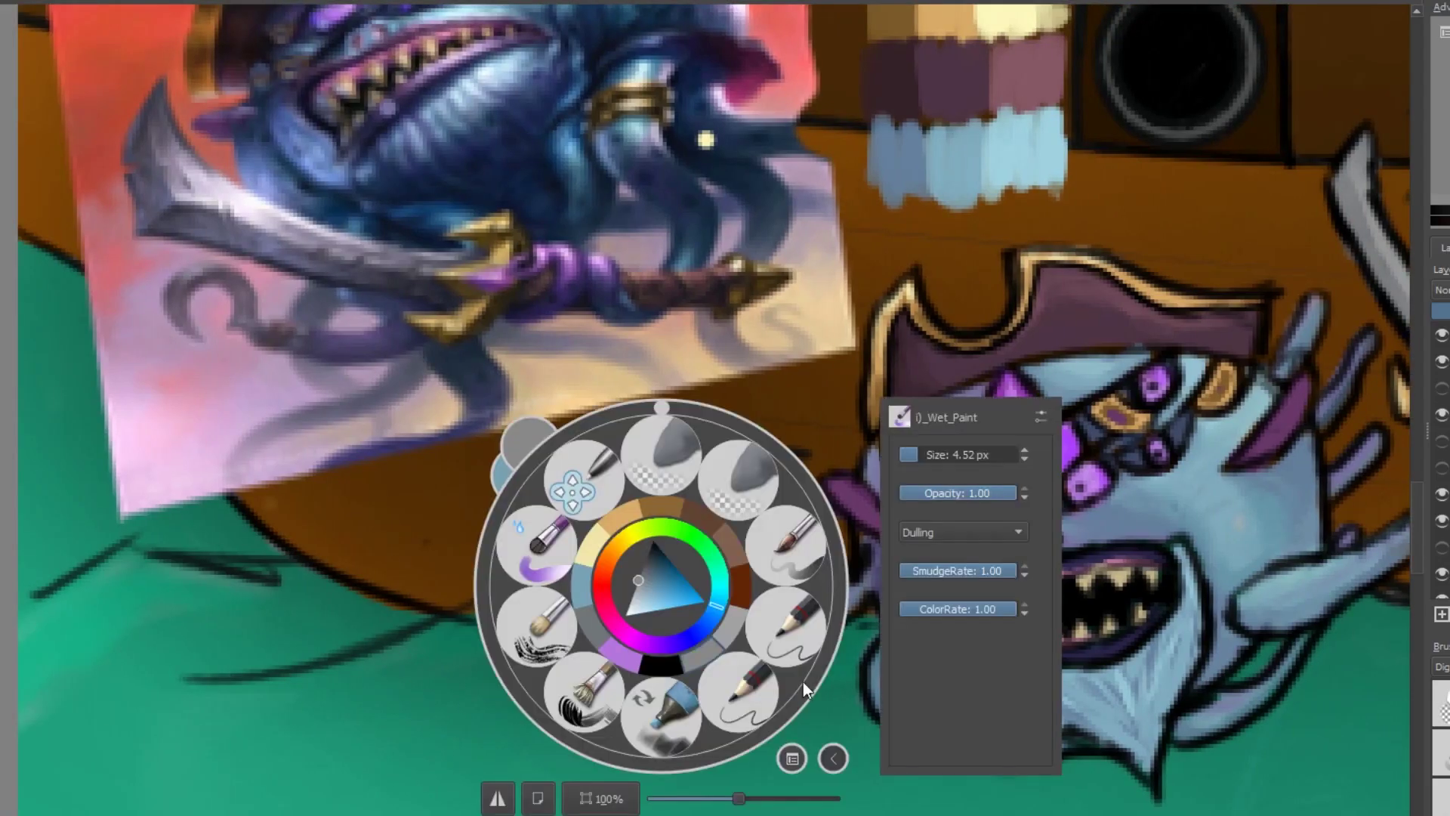
pyautogui.rightClick(712, 589)
pyautogui.click(647, 686)
pyautogui.moveTo(647, 686)
pyautogui.mouseDown()
pyautogui.moveTo(664, 711)
pyautogui.moveTo(653, 741)
pyautogui.moveTo(617, 739)
pyautogui.moveTo(650, 737)
pyautogui.mouseUp()
pyautogui.hotkey('ctrl', 'z')
pyautogui.rightClick(659, 699)
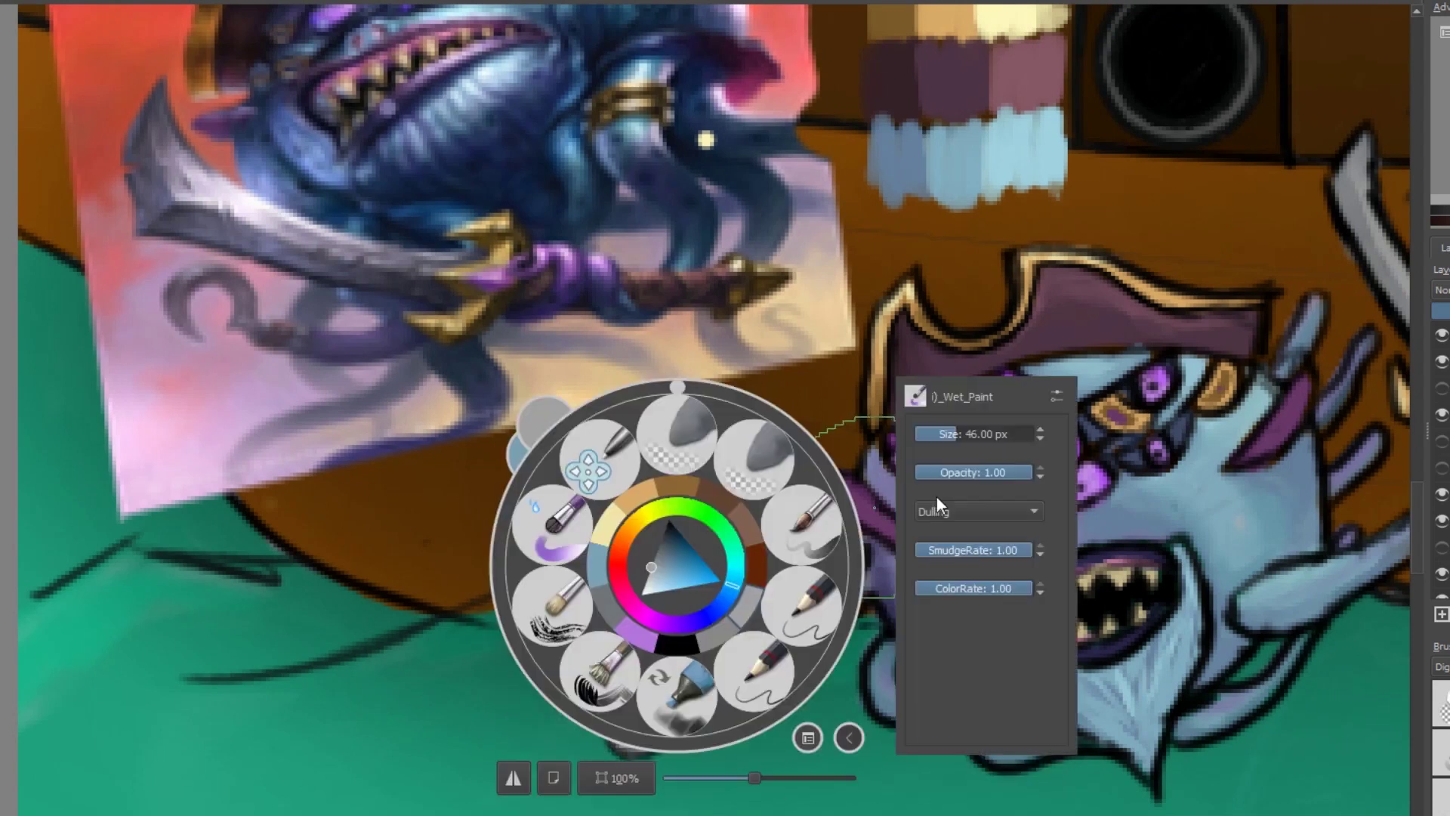
pyautogui.click(691, 698)
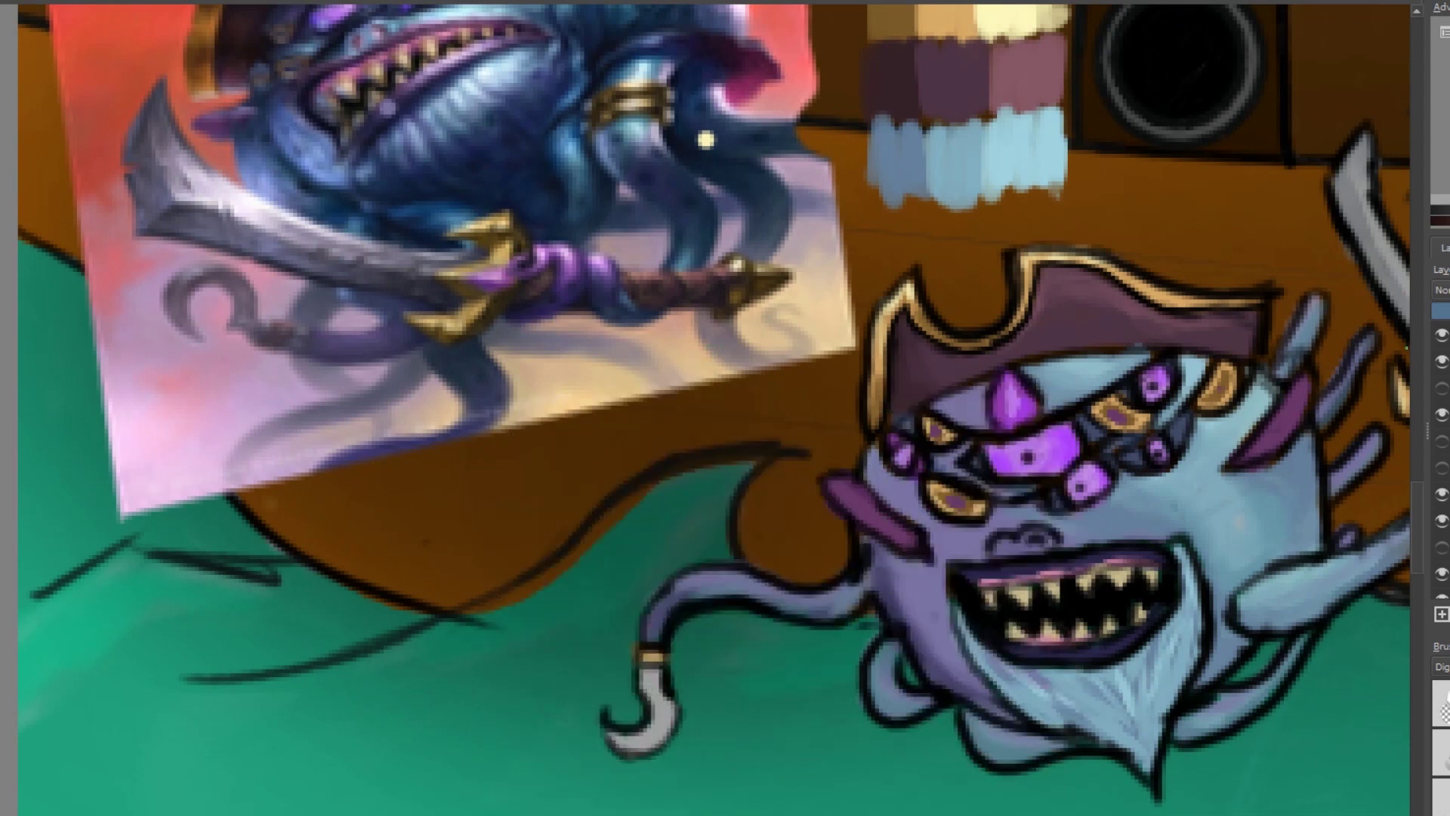
# - Hide the reference picture and color palette, and show the cyan character sketch across the whole scene
pyautogui.scroll(-5, 935, 475)
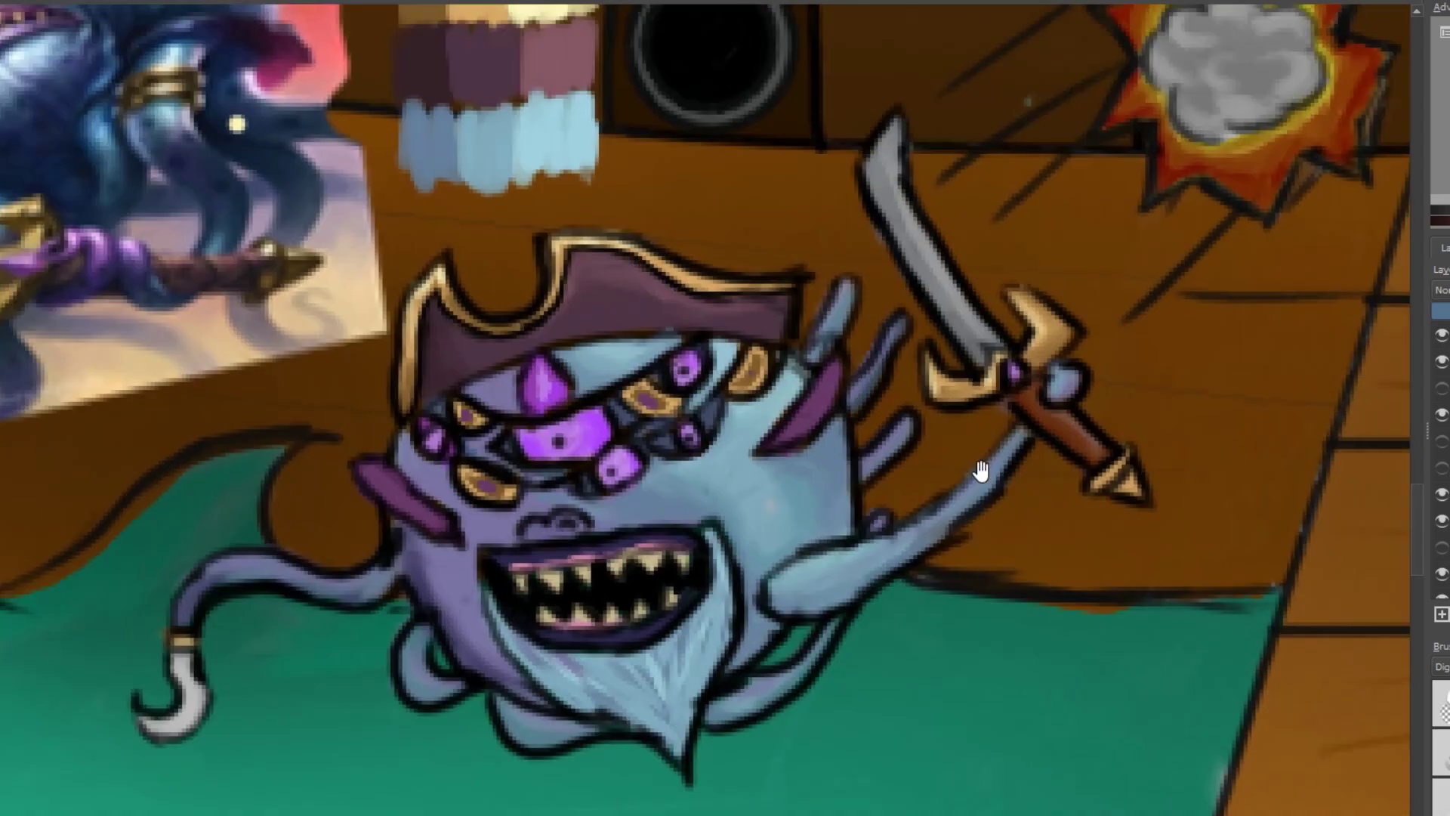
pyautogui.scroll(5, 840, 276)
pyautogui.moveTo(841, 277)
pyautogui.mouseDown()
pyautogui.moveTo(792, 332)
pyautogui.moveTo(757, 285)
pyautogui.moveTo(832, 139)
pyautogui.moveTo(725, 147)
pyautogui.mouseUp()
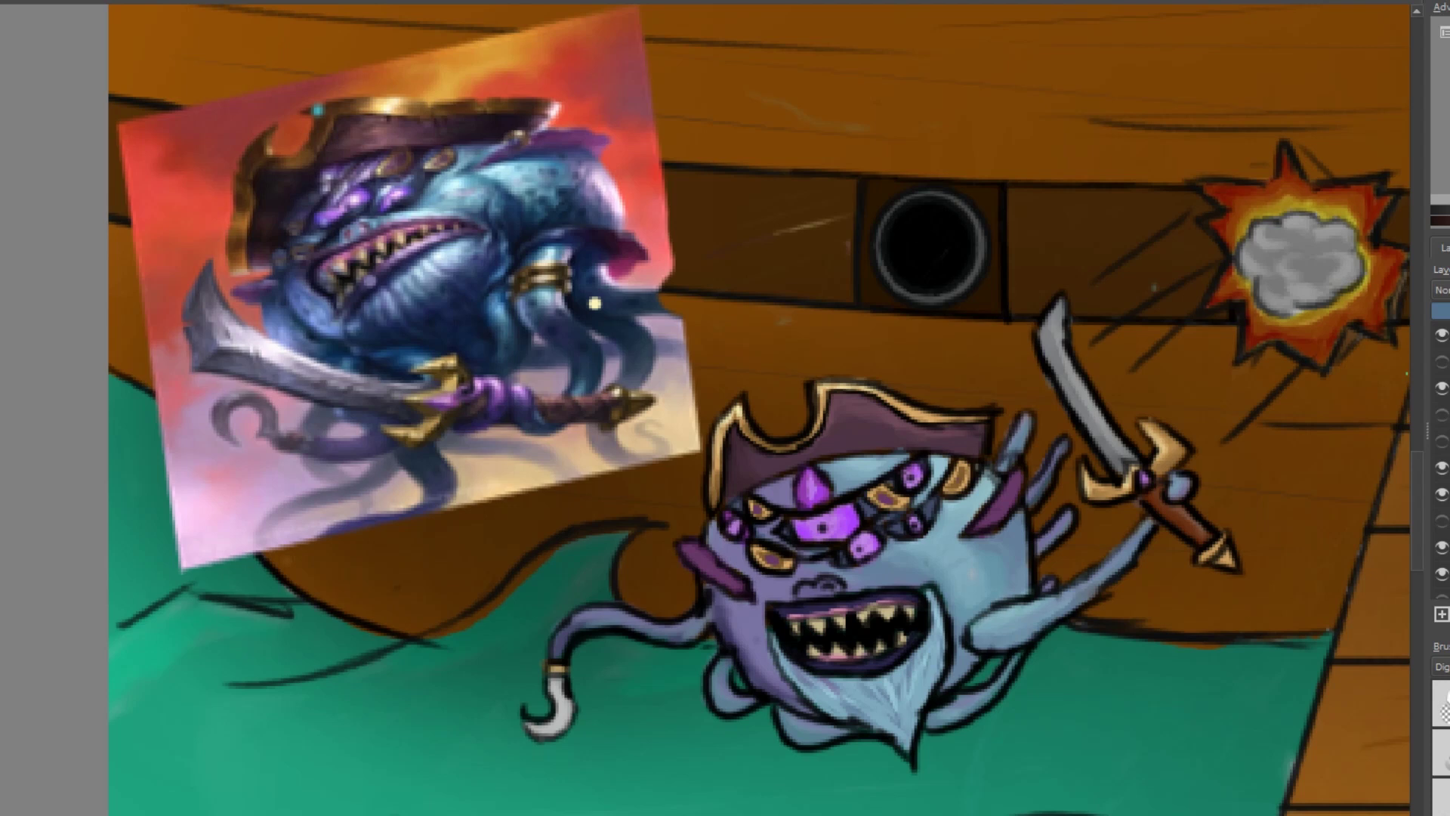
pyautogui.click(1441, 547)
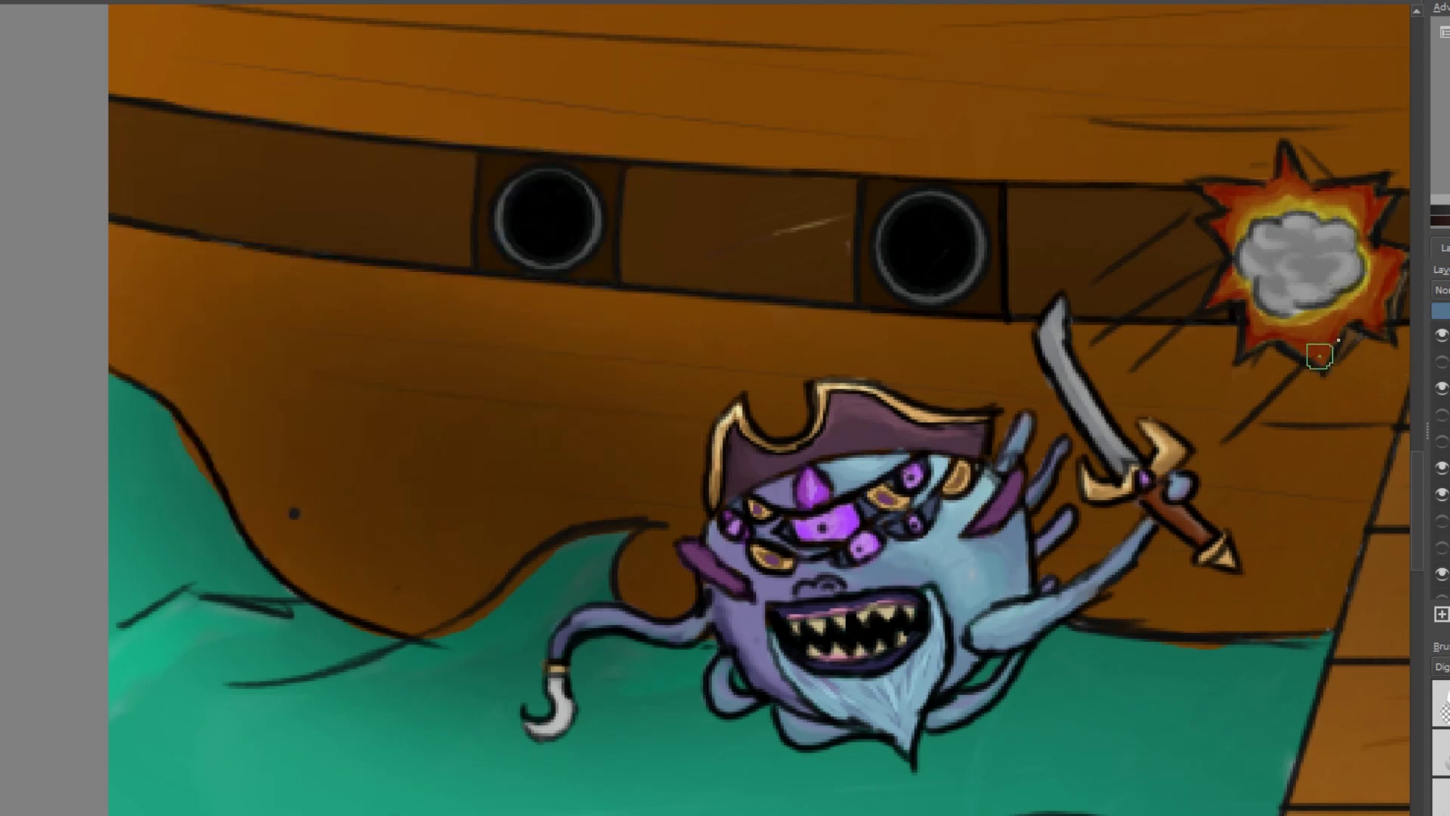
pyautogui.click(1441, 546)
pyautogui.click(1441, 547)
pyautogui.click(1441, 494)
pyautogui.click(1441, 520)
pyautogui.click(1440, 494)
pyautogui.click(1441, 520)
pyautogui.press('2')
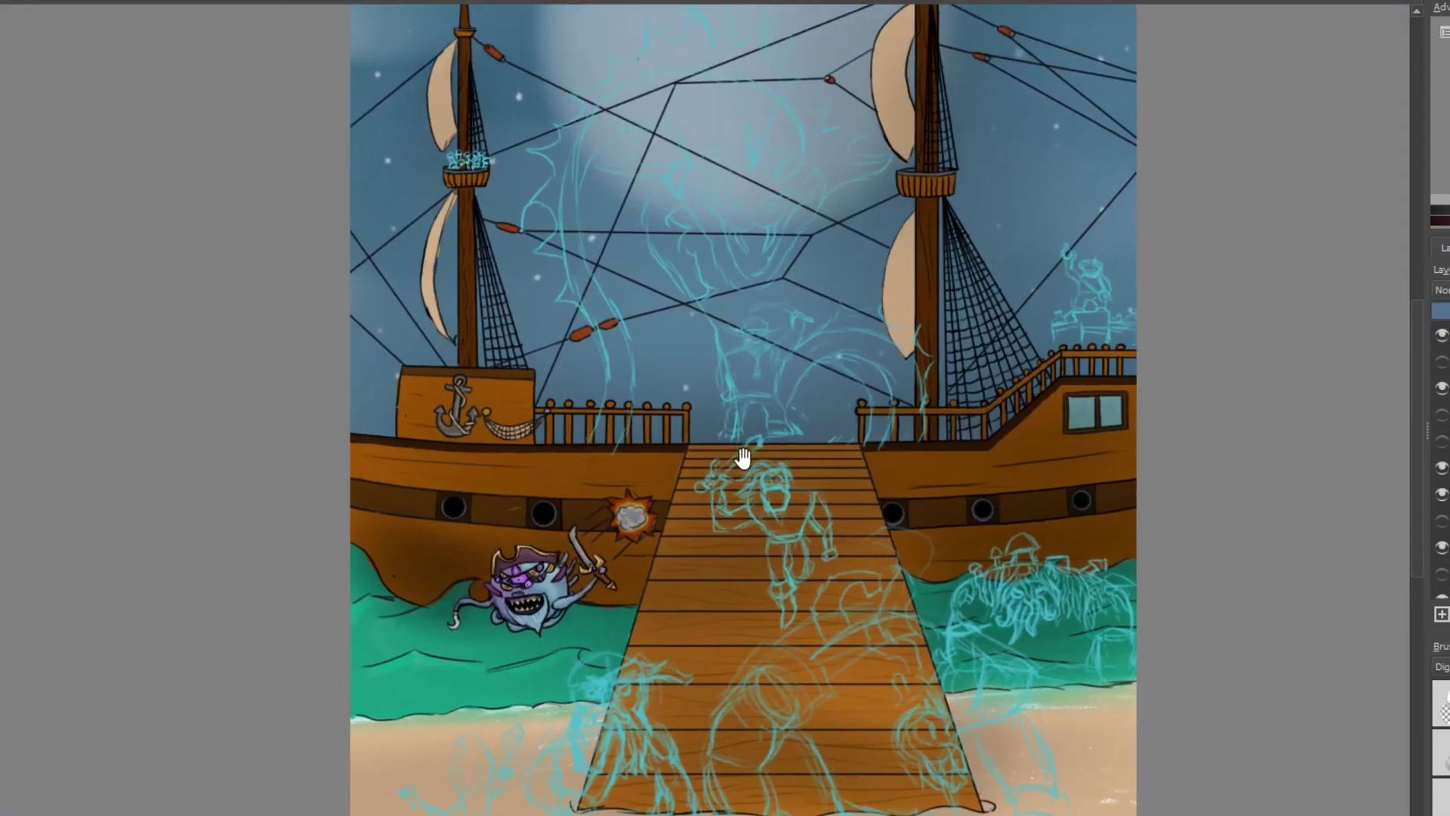